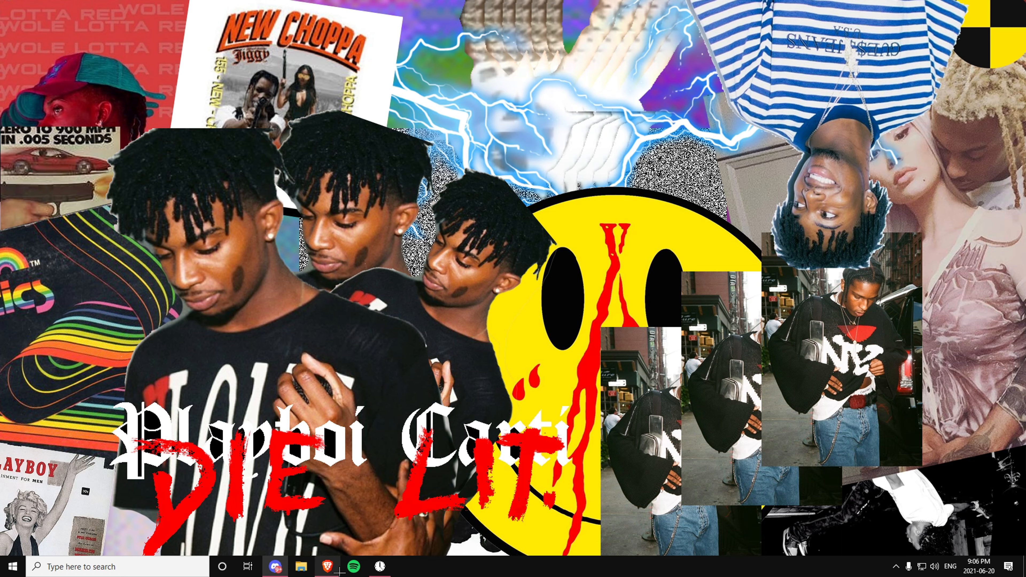
# Step: Download the OpenIV 4.0 installer from openiv.com in the Brave browser
pyautogui.click(327, 565)
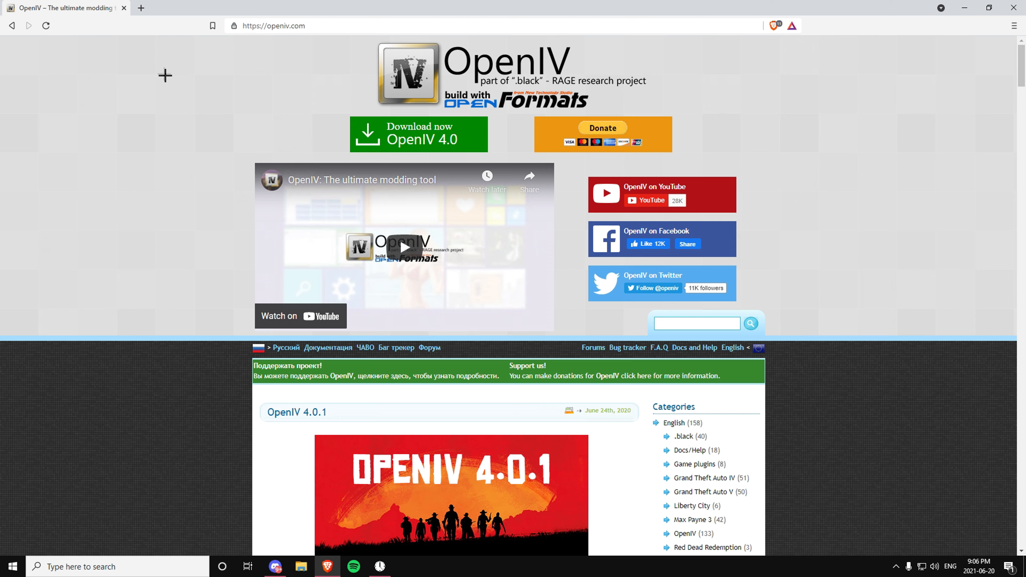
pyautogui.click(217, 31)
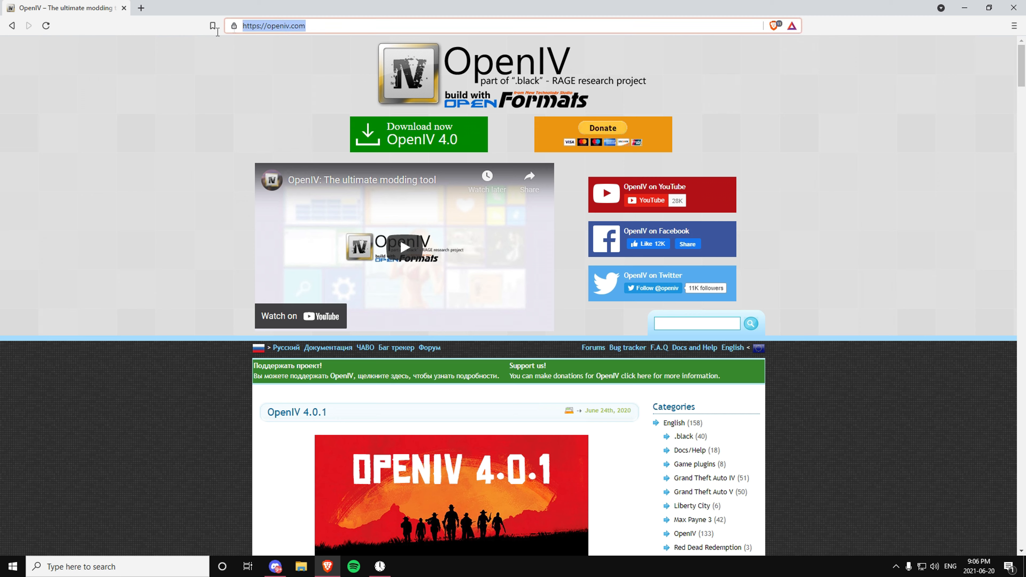
pyautogui.click(254, 71)
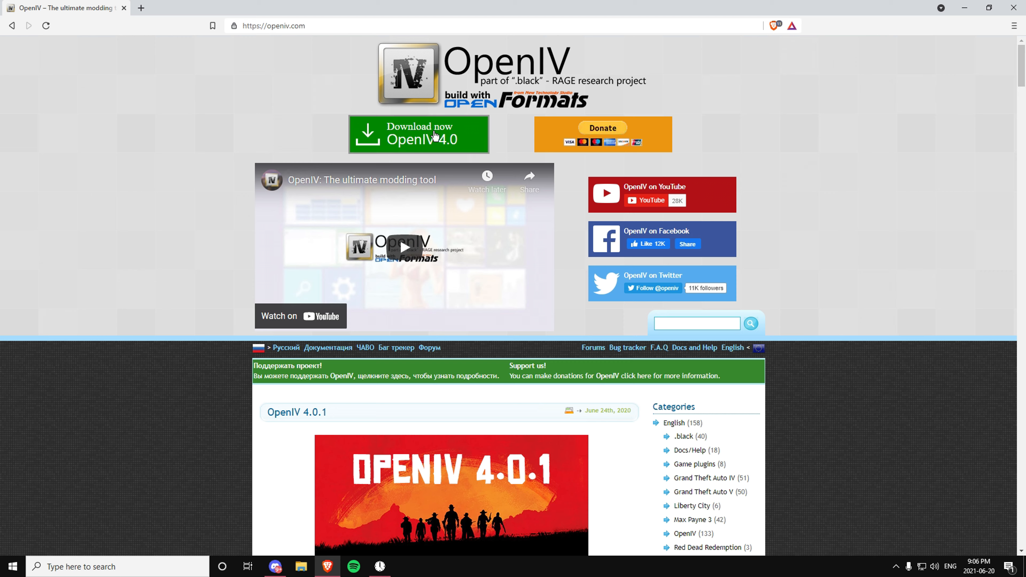
pyautogui.click(450, 143)
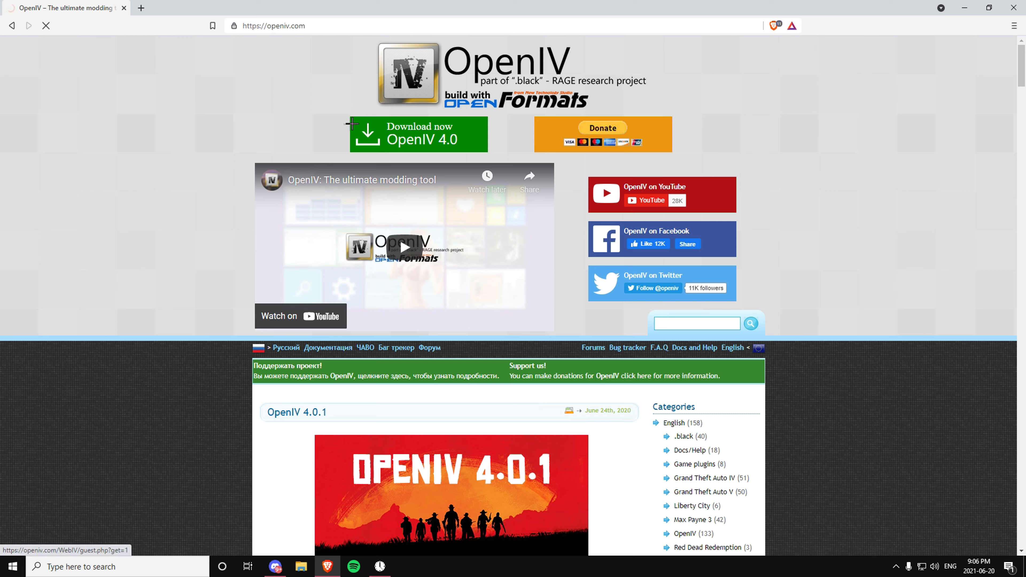
pyautogui.click(341, 275)
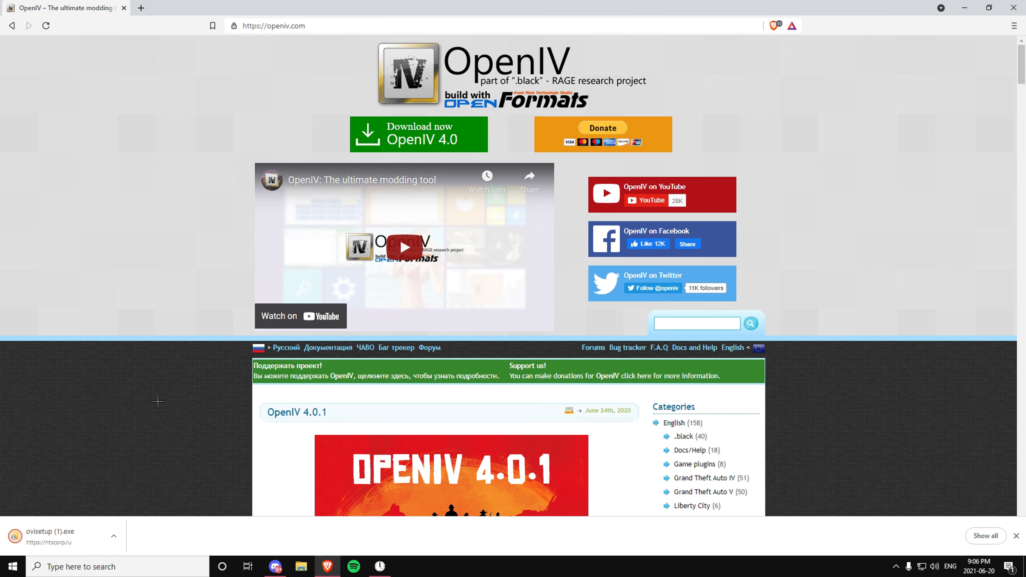
# Step: Run the downloaded OpenIV setup and install OpenIV on this computer with a desktop icon
pyautogui.click(82, 540)
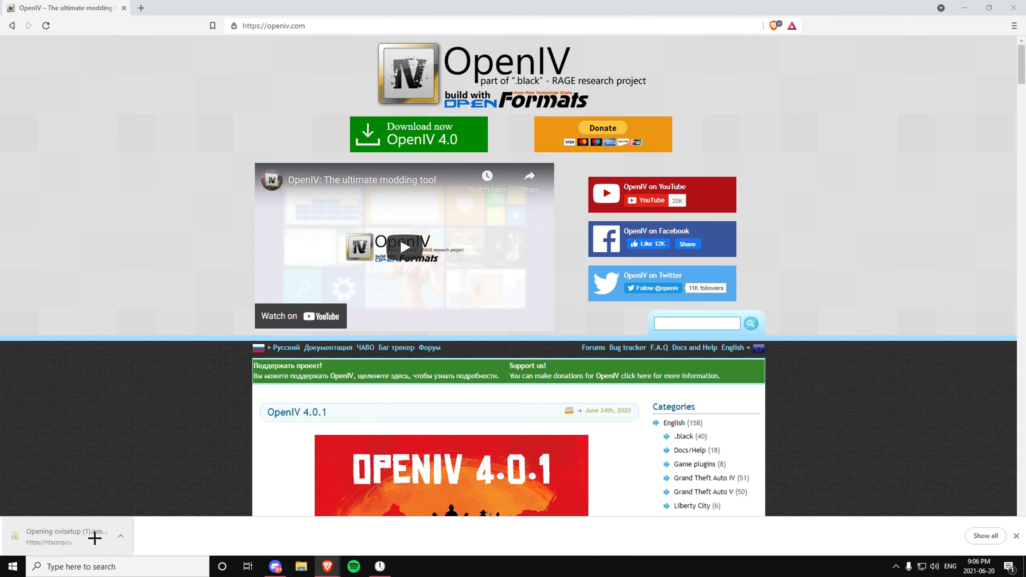
pyautogui.click(618, 395)
pyautogui.click(438, 389)
pyautogui.click(630, 396)
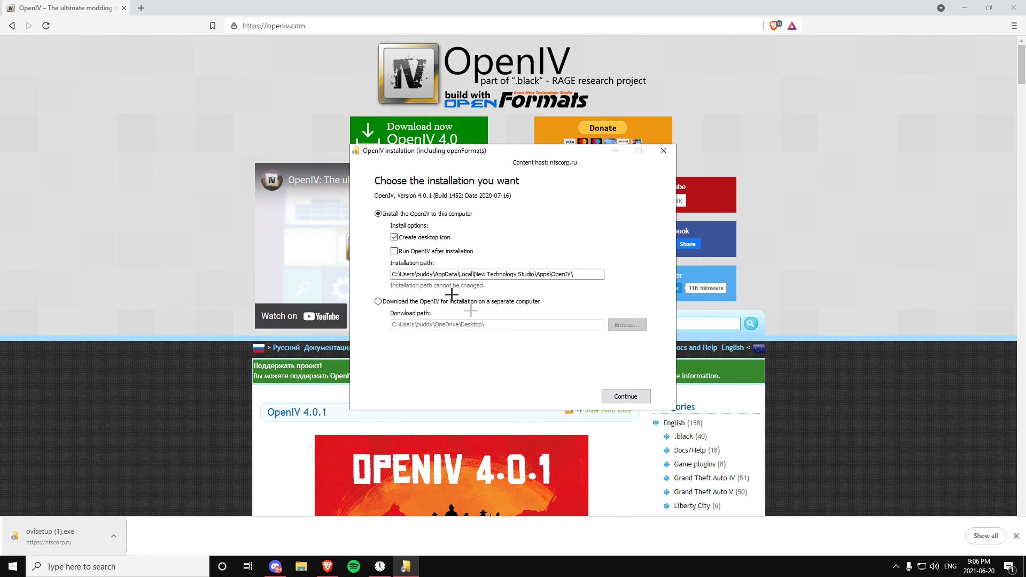
pyautogui.click(630, 398)
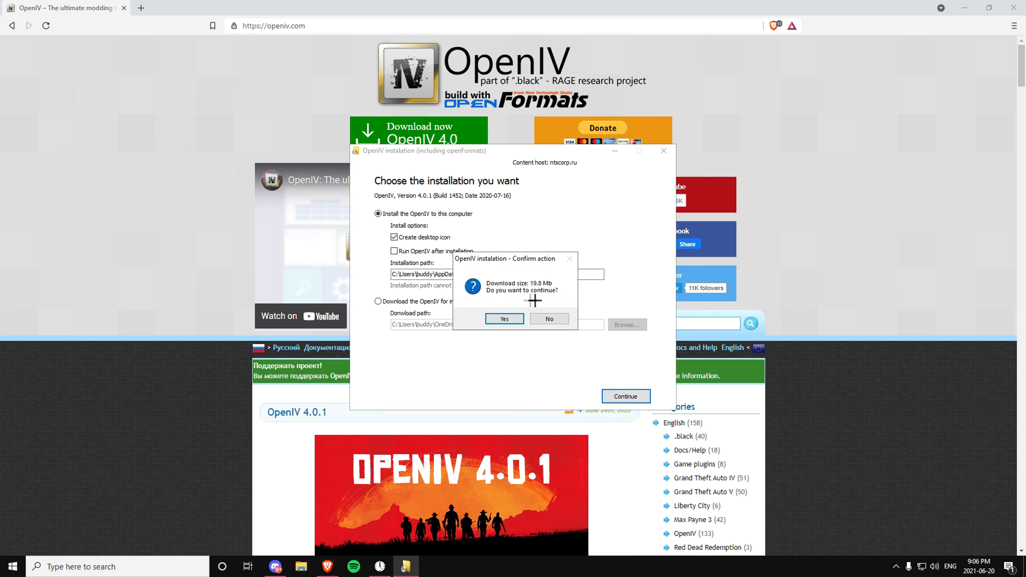
pyautogui.click(513, 318)
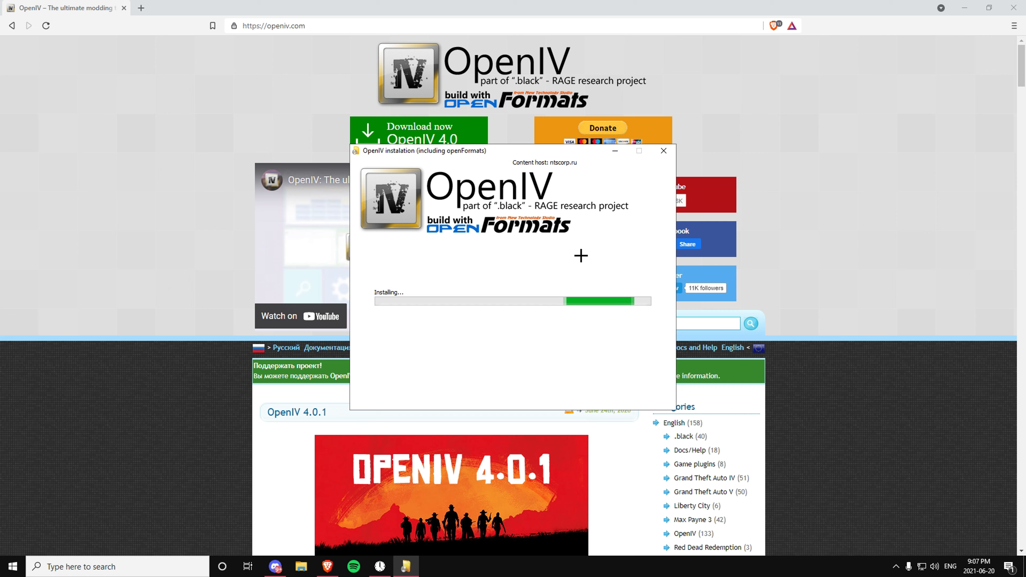
pyautogui.click(638, 398)
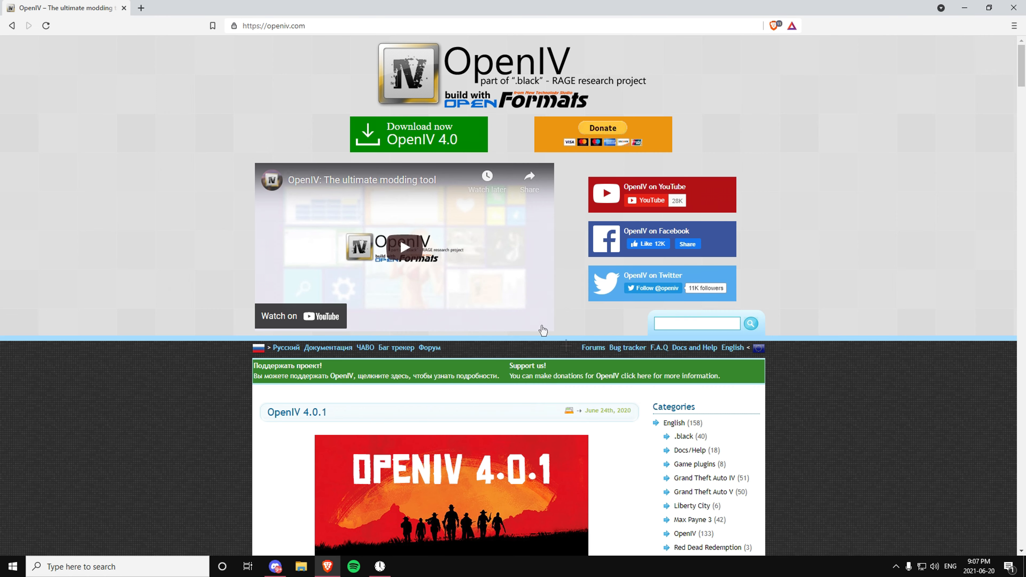
# Step: Minimize the browser, launch OpenIV from the Windows search and choose Grand Theft Auto V for Windows
pyautogui.click(965, 7)
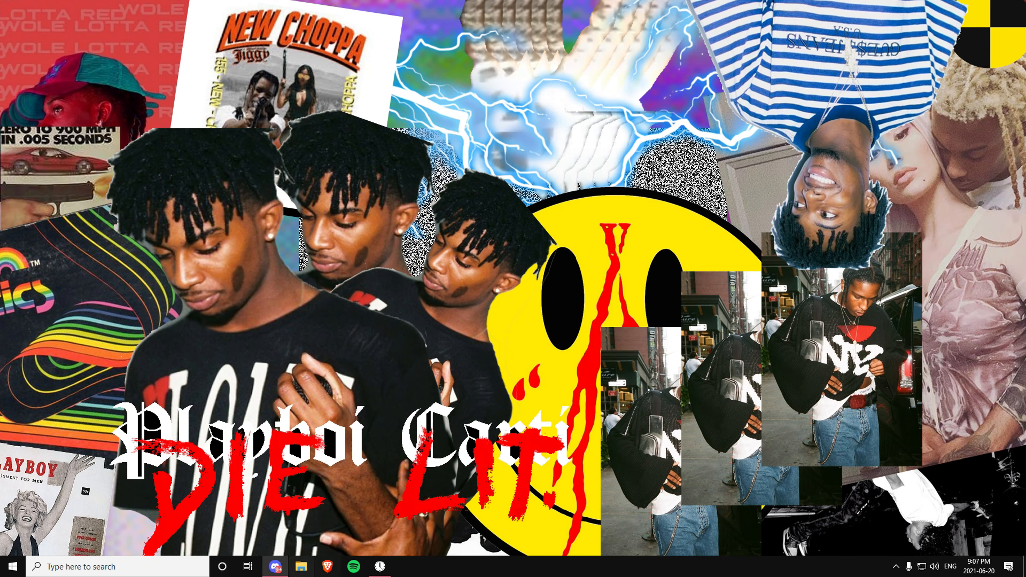
pyautogui.click(101, 566)
pyautogui.write('openiv')
pyautogui.press('Return')
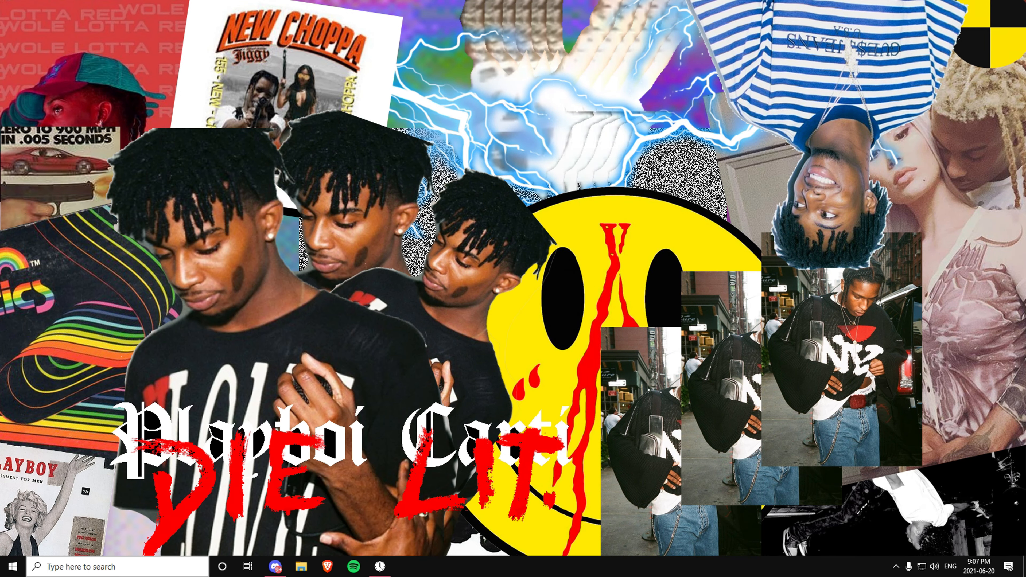
pyautogui.click(469, 300)
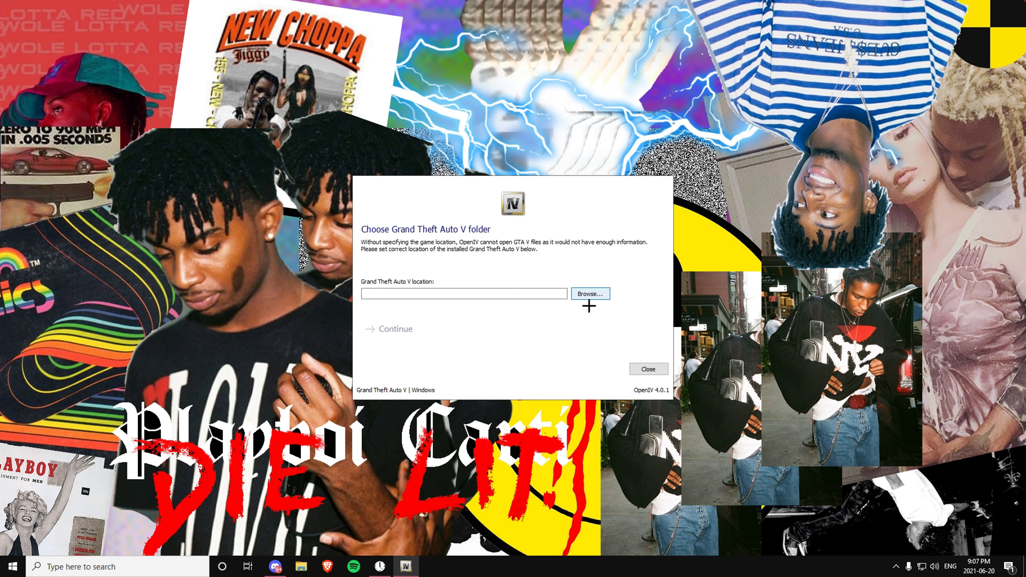
# Step: Set the Grand Theft Auto V location to D:\GTA5\steamapps\common\Grand Theft Auto V and continue into the game's files
pyautogui.click(589, 296)
pyautogui.scroll(-4, 388, 404)
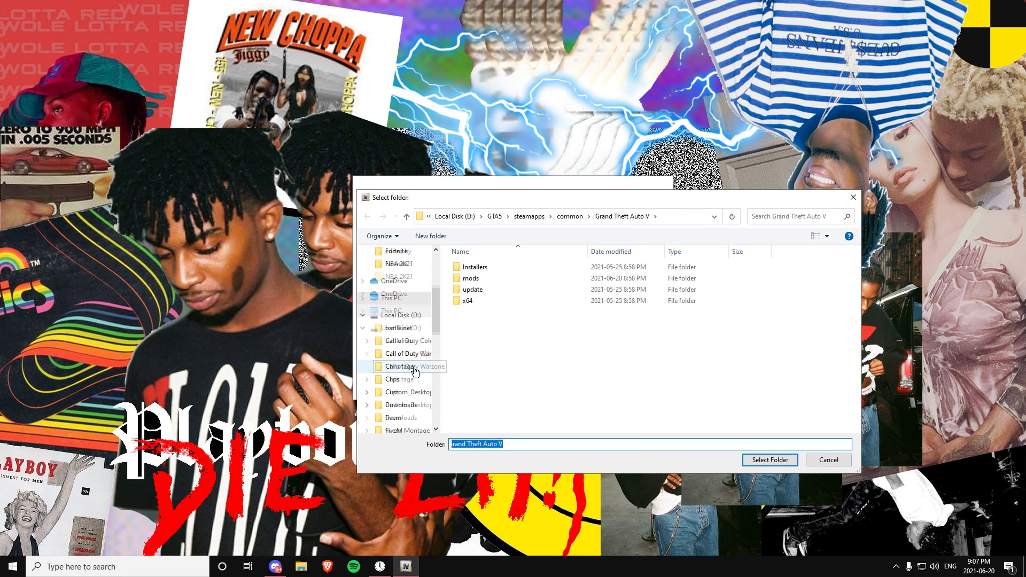
pyautogui.click(400, 289)
pyautogui.scroll(-3, 493, 344)
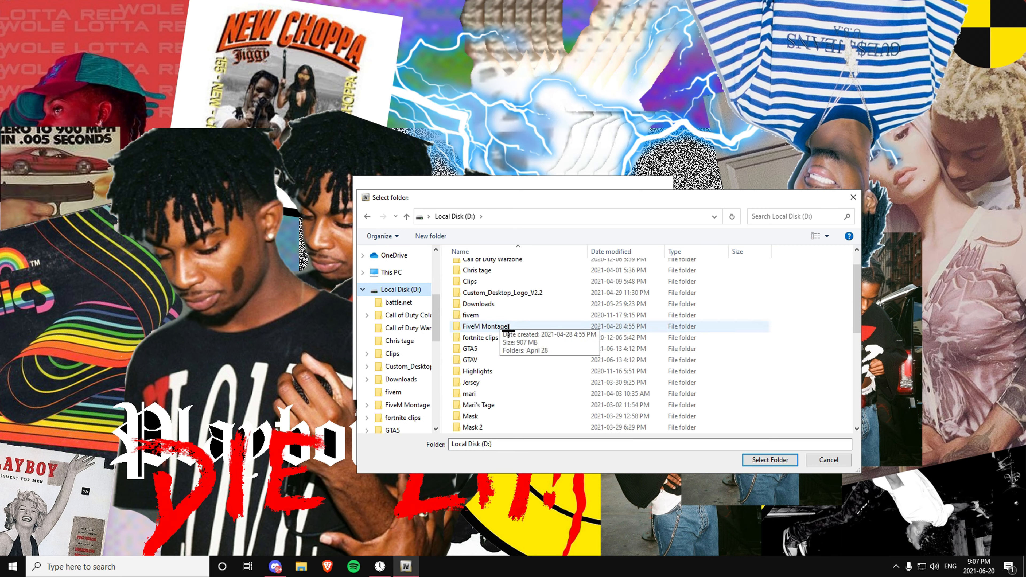
pyautogui.doubleClick(486, 367)
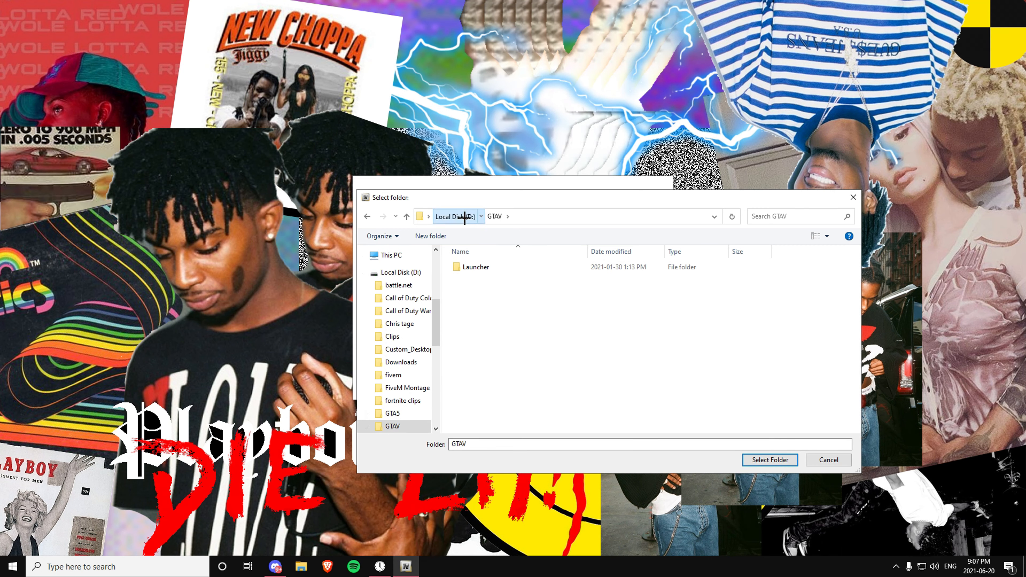
pyautogui.click(456, 216)
pyautogui.doubleClick(517, 383)
pyautogui.doubleClick(521, 269)
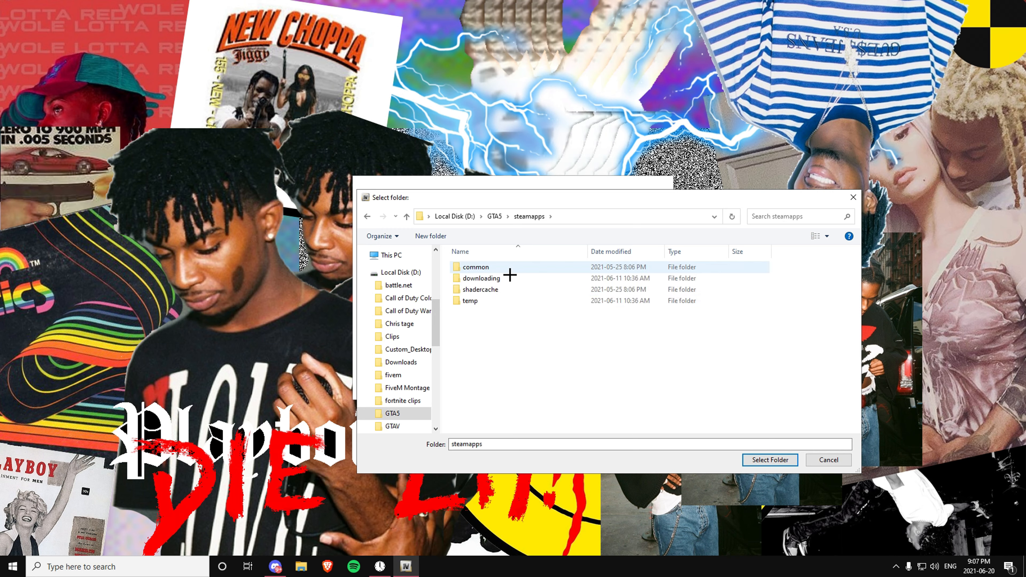
pyautogui.doubleClick(509, 268)
pyautogui.doubleClick(510, 268)
pyautogui.click(766, 460)
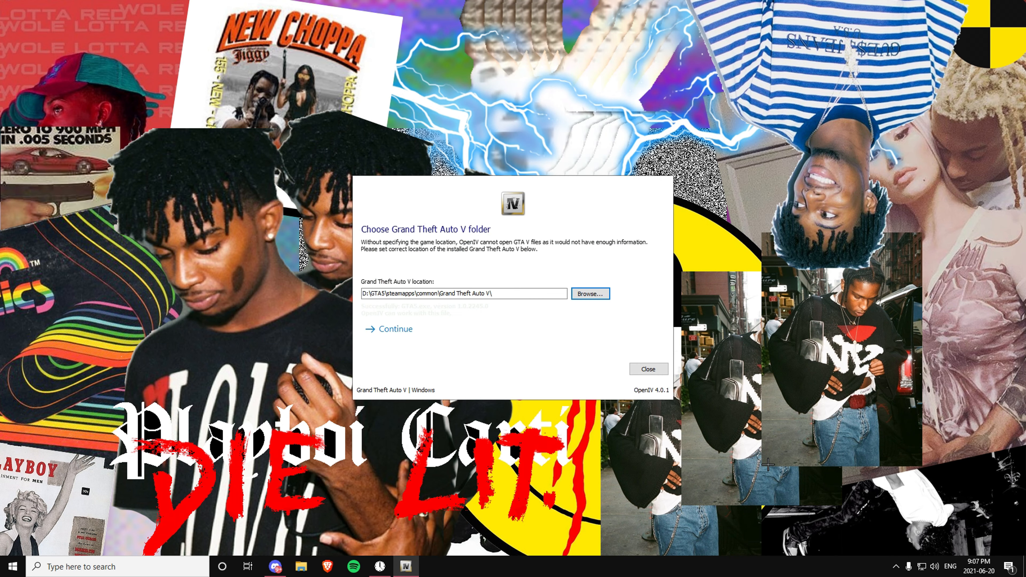
pyautogui.click(431, 333)
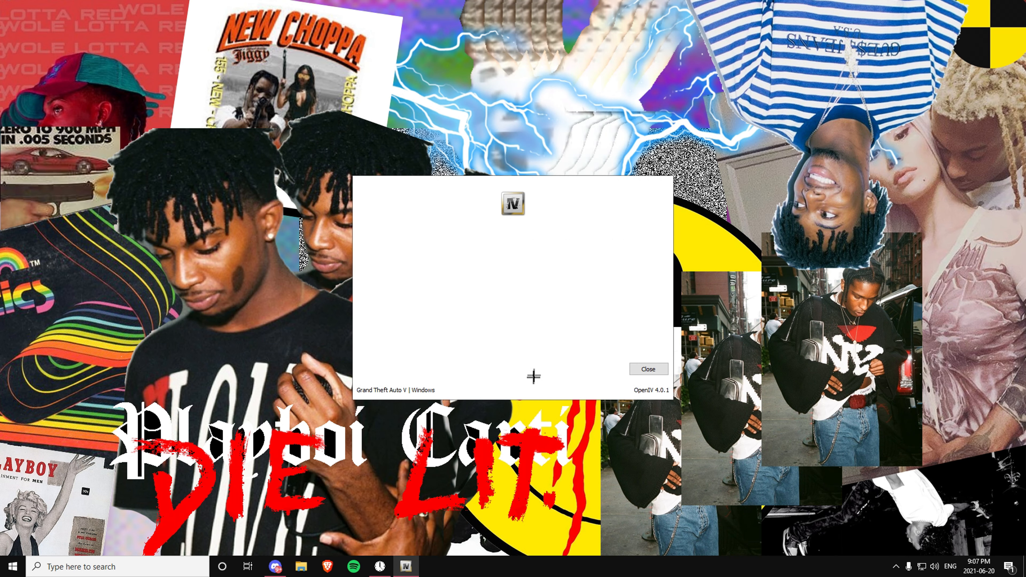
pyautogui.click(465, 338)
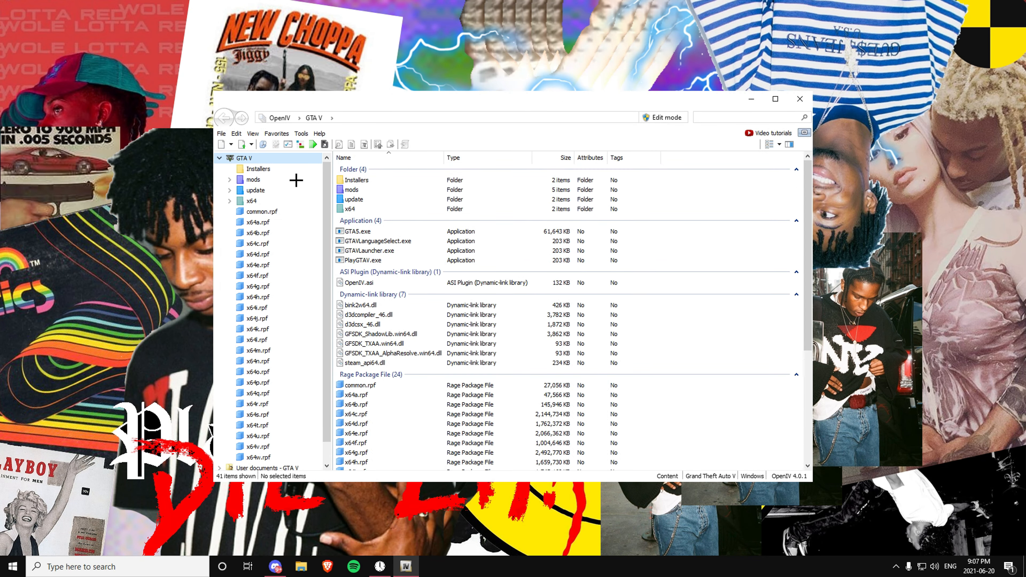
# Step: Turn on edit mode for GTA V and review the plugins in the ASI Manager
pyautogui.click(666, 118)
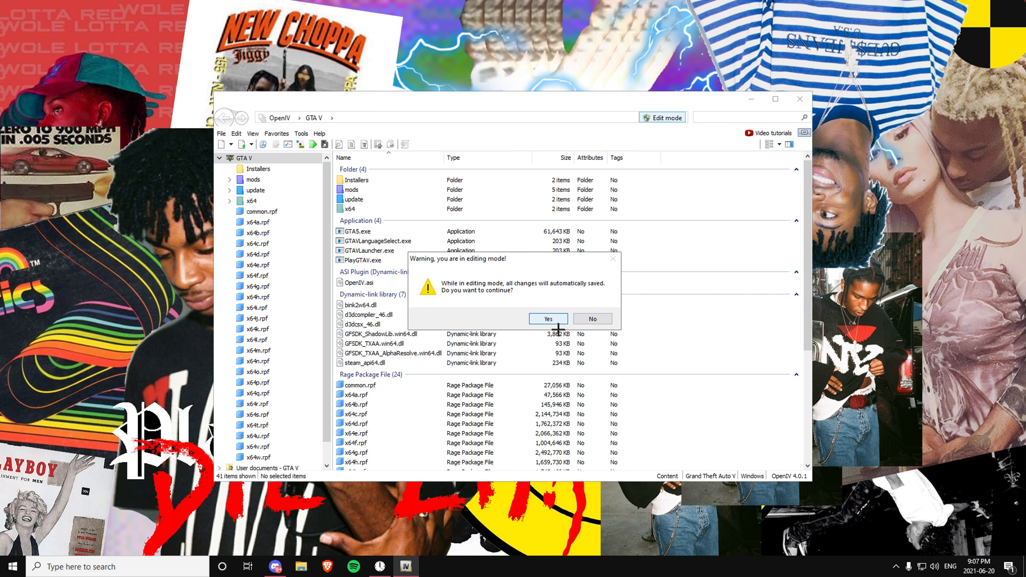
pyautogui.click(552, 325)
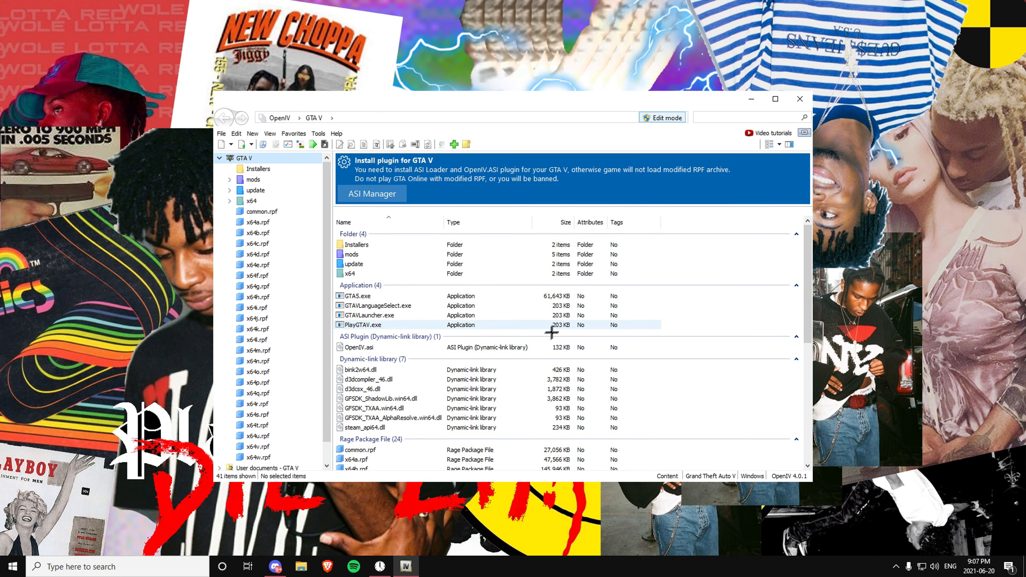
pyautogui.click(382, 202)
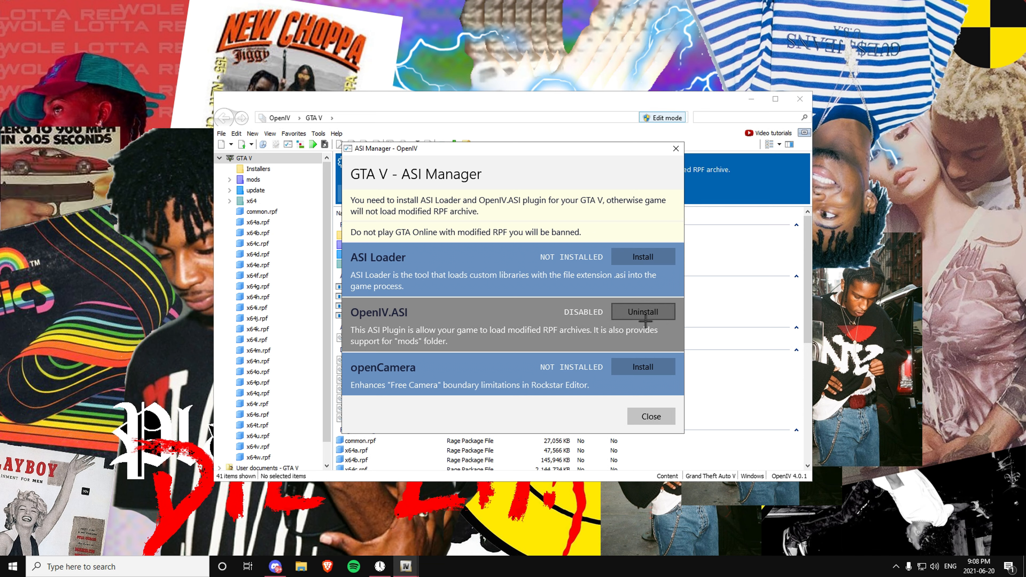
pyautogui.click(650, 420)
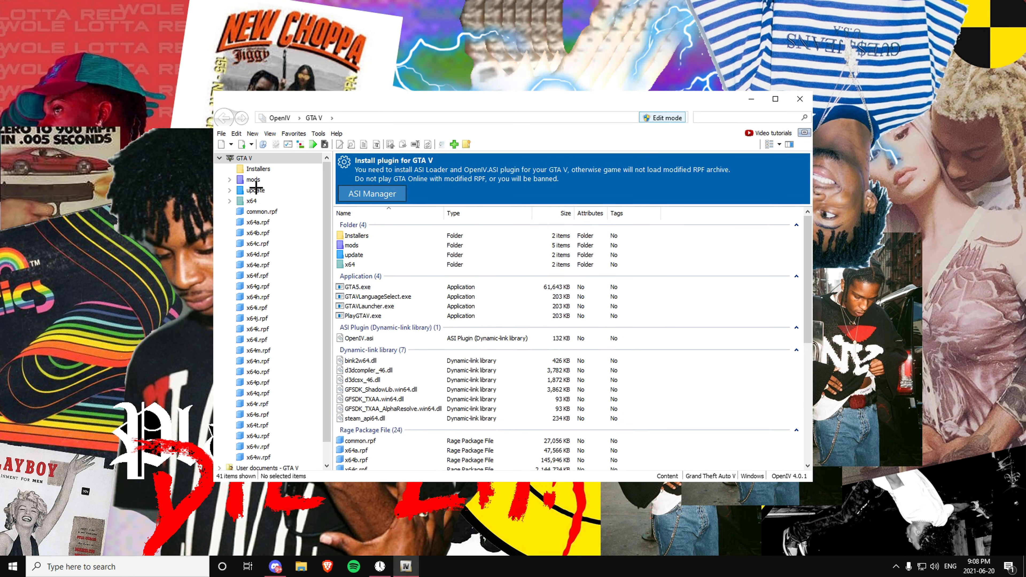
# Step: Open the mods folder of GTA V
pyautogui.click(352, 246)
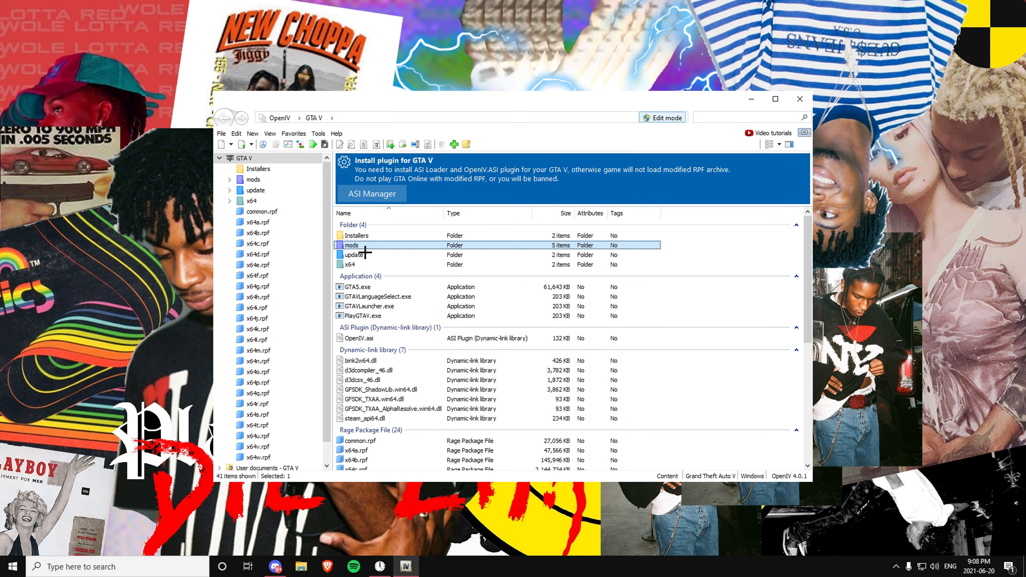
pyautogui.press('Return')
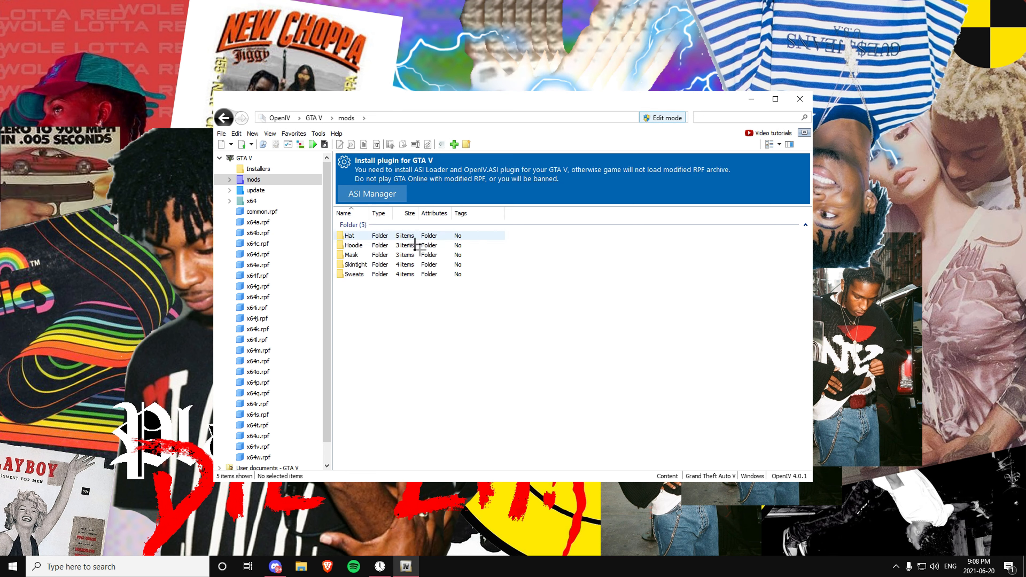
# Step: Create a new folder on the Windows desktop and show the hidden desktop icons
pyautogui.rightClick(94, 288)
pyautogui.click(61, 282)
pyautogui.rightClick(61, 273)
pyautogui.moveTo(93, 363)
pyautogui.click(140, 373)
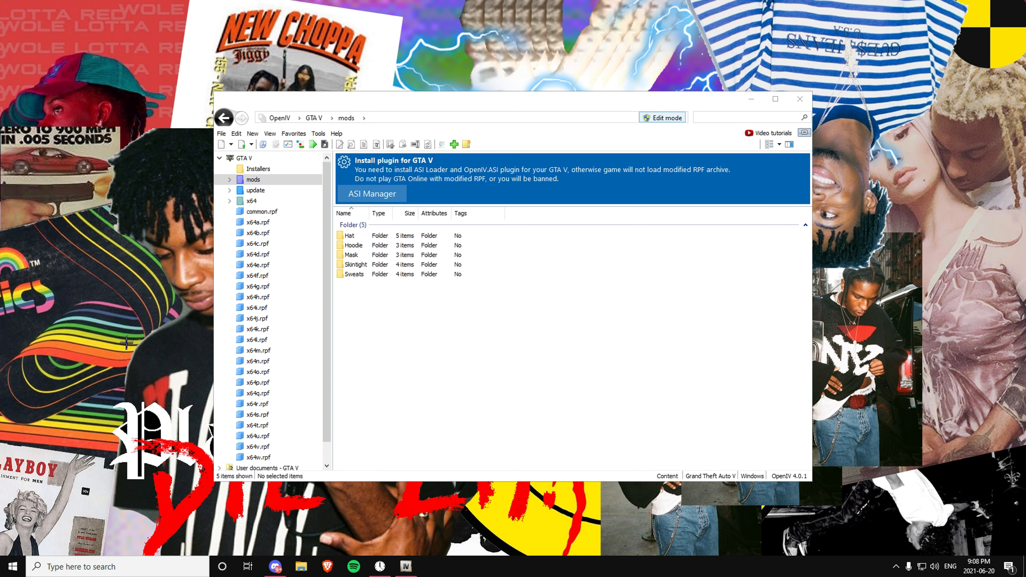
pyautogui.rightClick(132, 304)
pyautogui.moveTo(122, 328)
pyautogui.moveTo(121, 311)
pyautogui.click(175, 375)
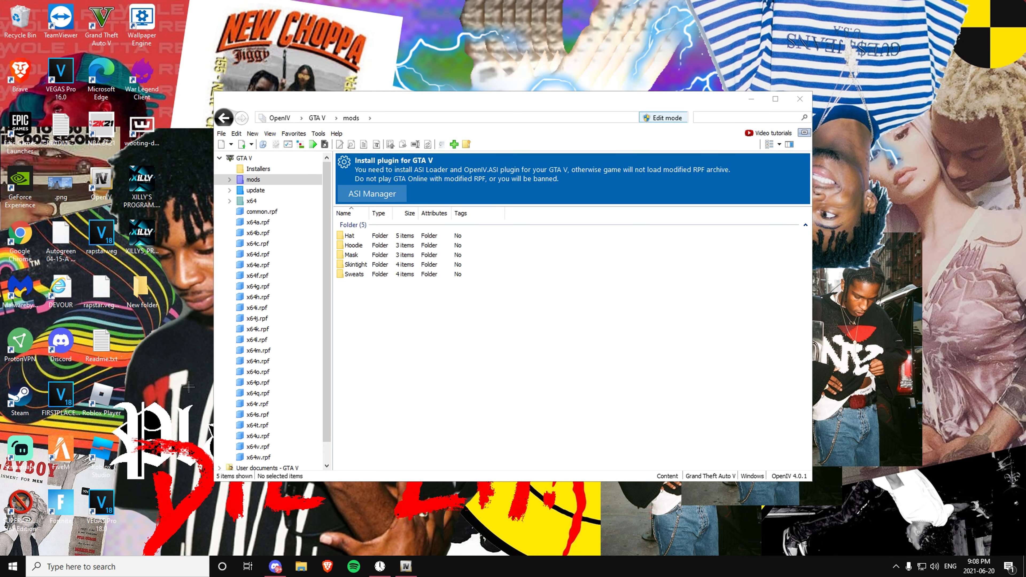
# Step: Rename the new desktop folder as Skin Tight and open it
pyautogui.rightClick(162, 305)
pyautogui.click(81, 279)
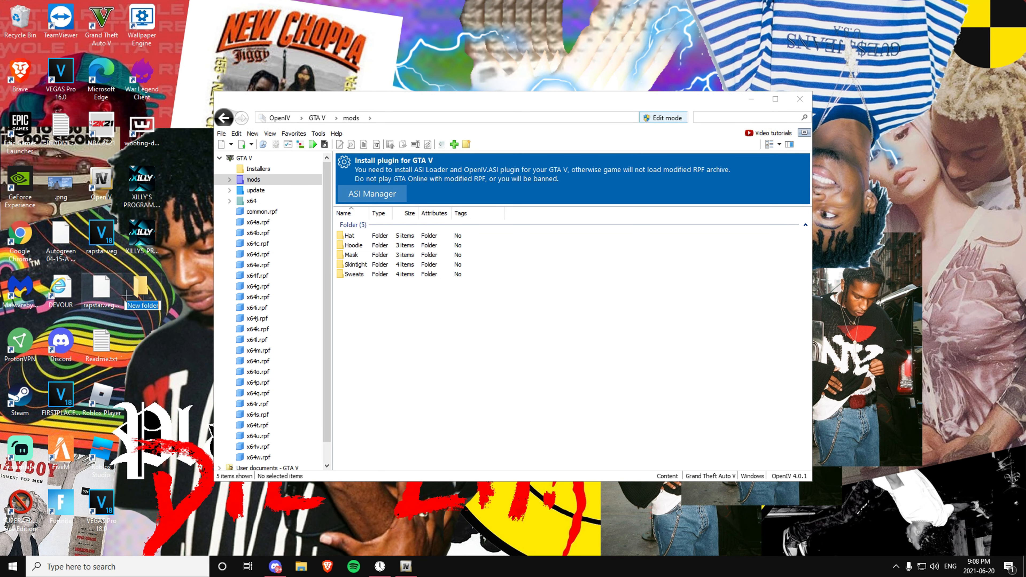
pyautogui.write('Skin Tight')
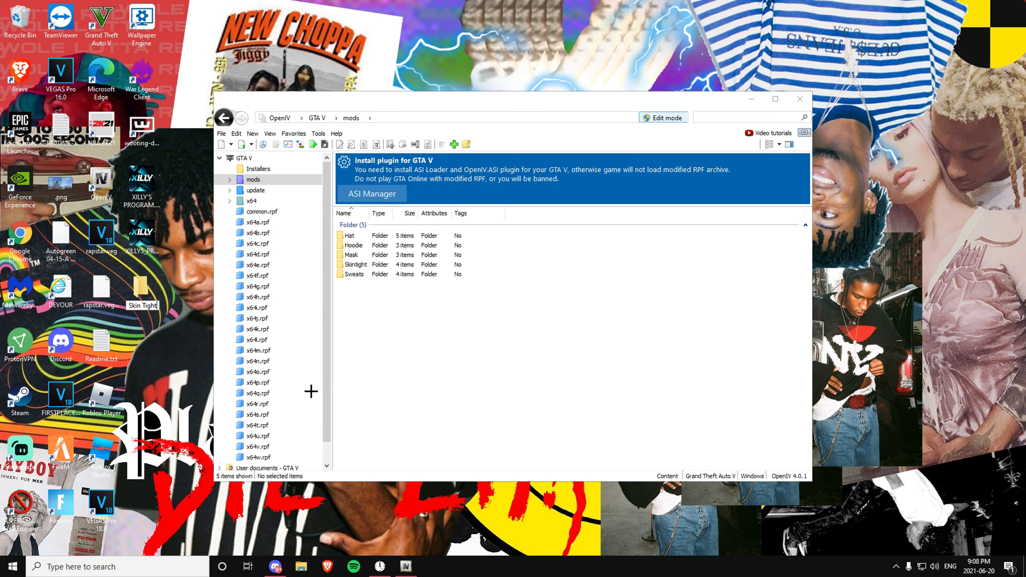
pyautogui.press('Return')
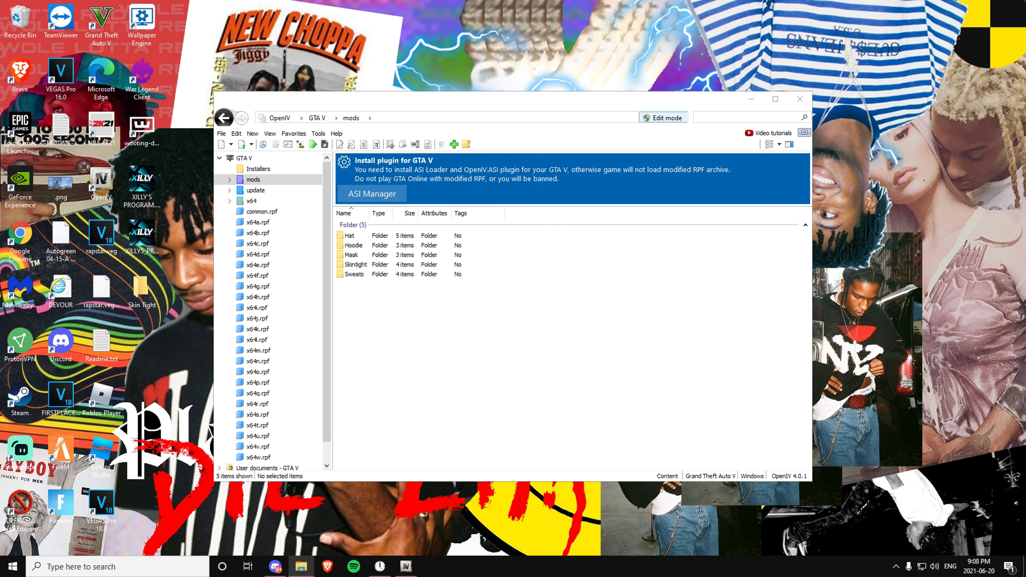
pyautogui.press('Return')
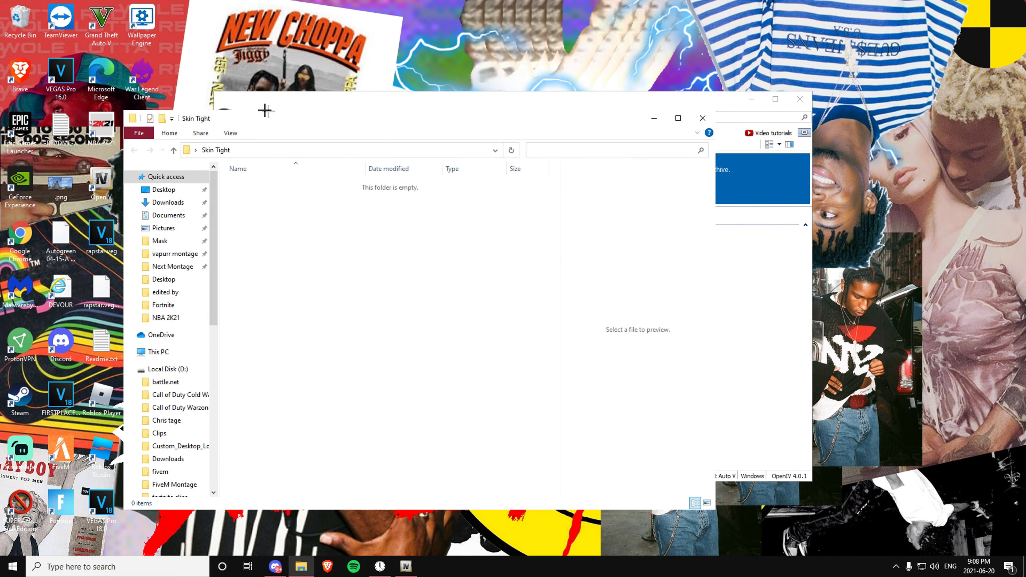
# Step: Switch to the Brave browser and open the tobii.space GTA V Asset Gallery
pyautogui.click(327, 566)
pyautogui.click(130, 9)
pyautogui.click(124, 8)
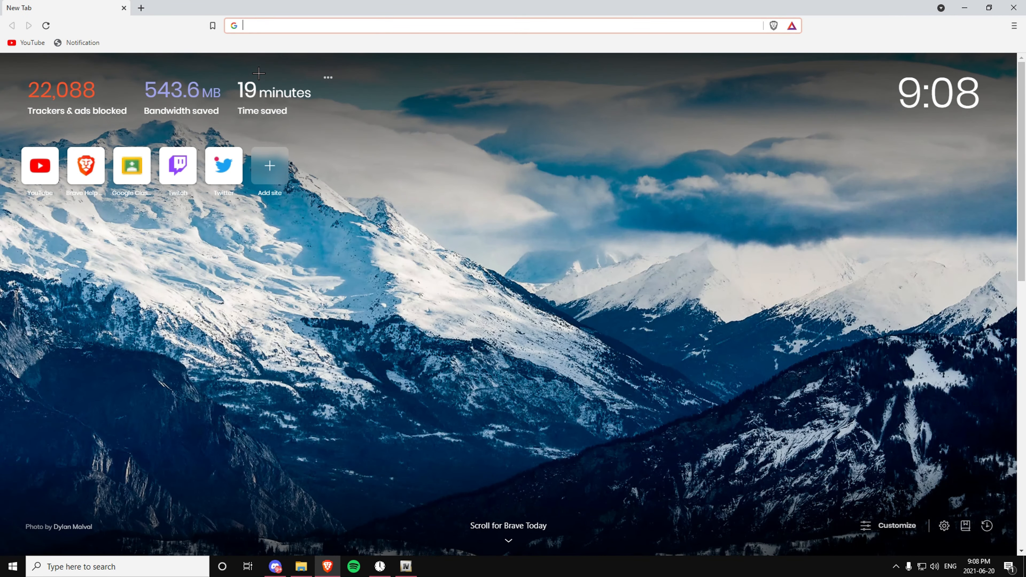
pyautogui.write('tobii.')
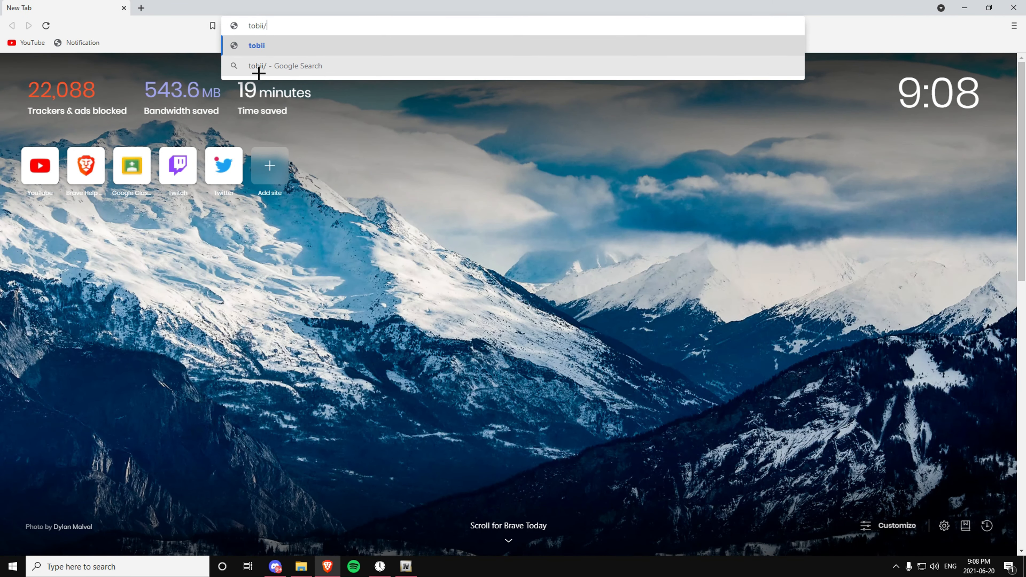
pyautogui.write('space')
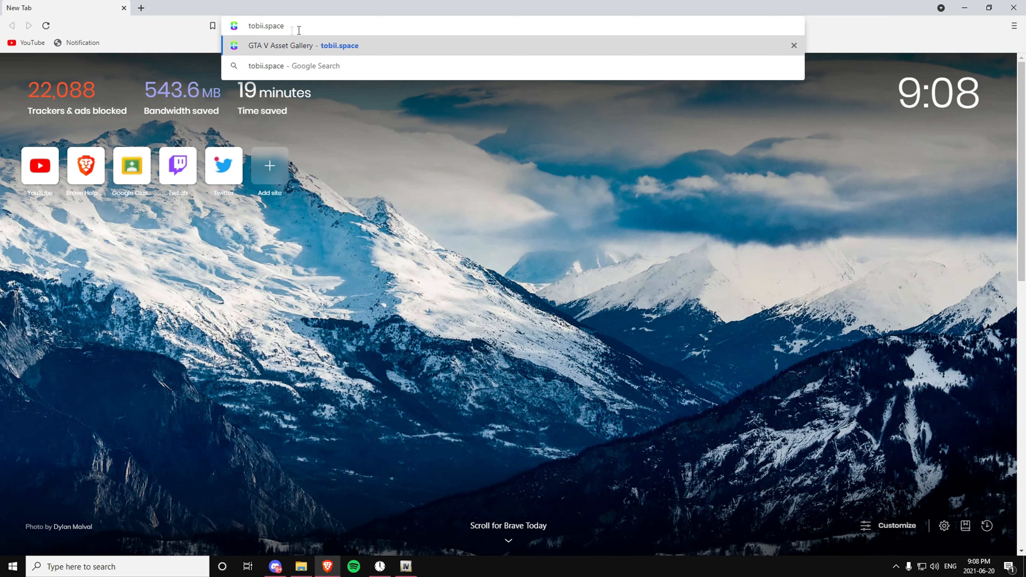
pyautogui.press('Return')
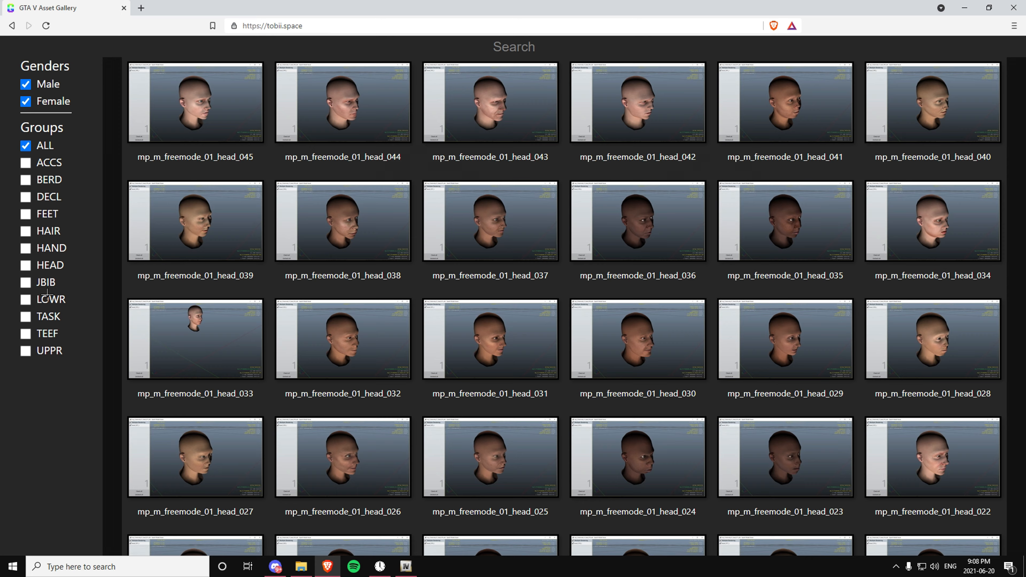
# Step: Filter the asset gallery to the JBIB group and browse through the tops
pyautogui.click(46, 283)
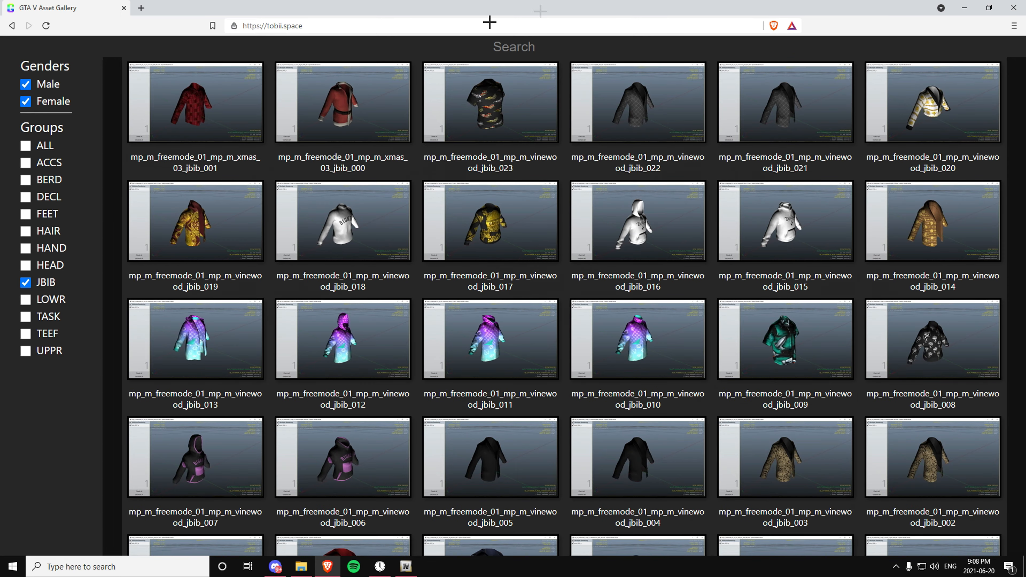
pyautogui.scroll(-12, 783, 343)
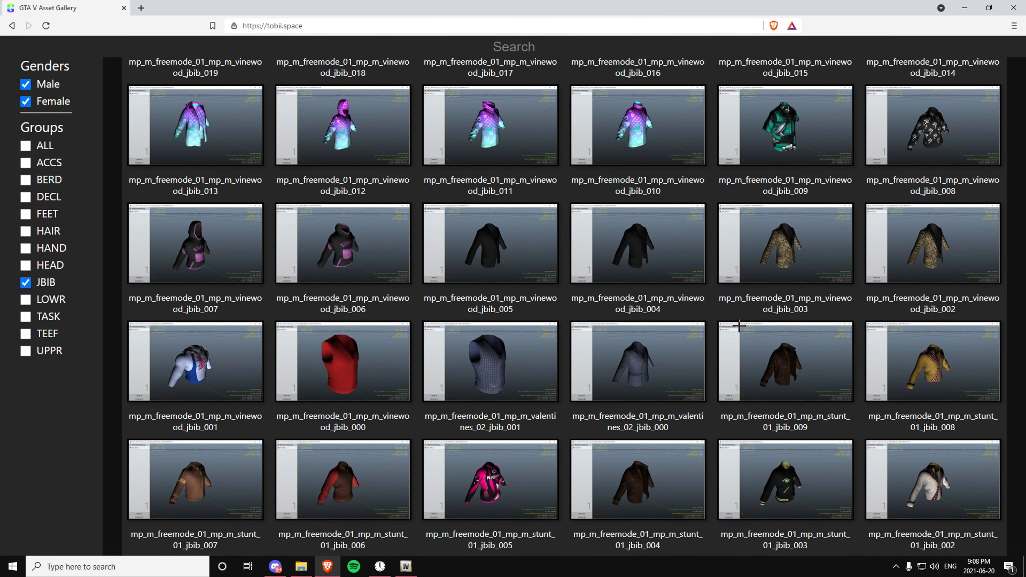
pyautogui.scroll(-8, 727, 325)
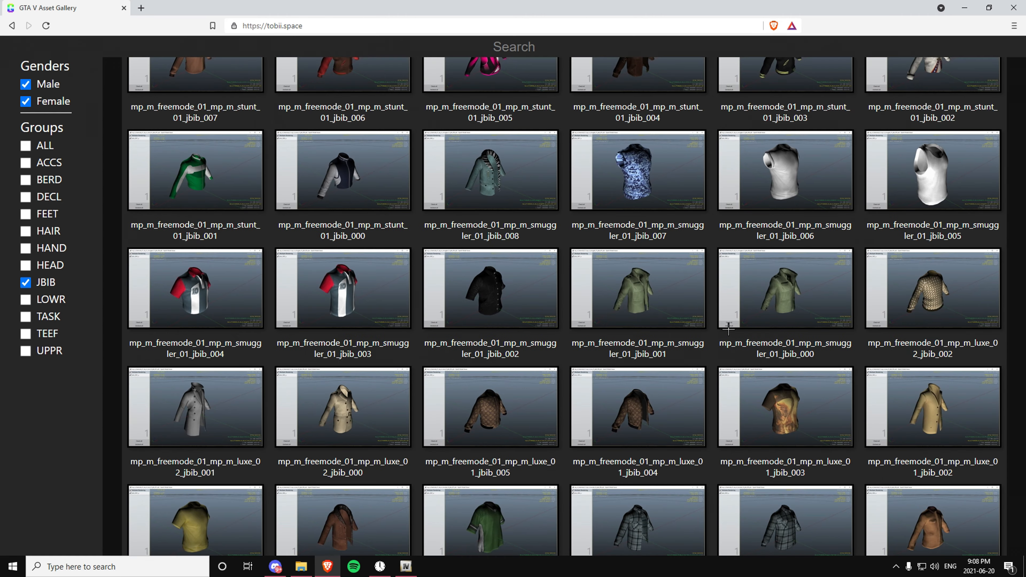
pyautogui.scroll(-6, 731, 344)
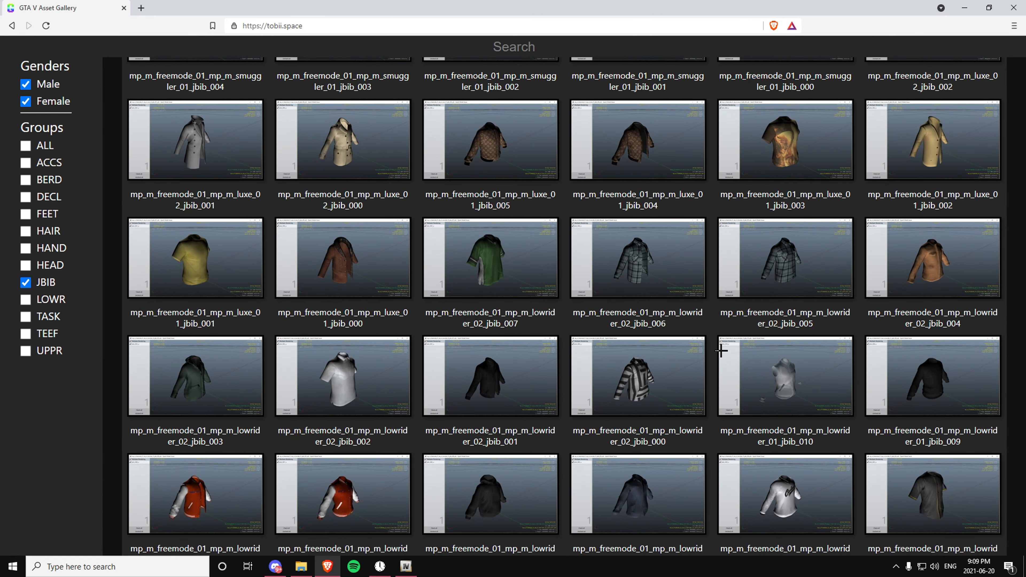
pyautogui.scroll(-4, 721, 351)
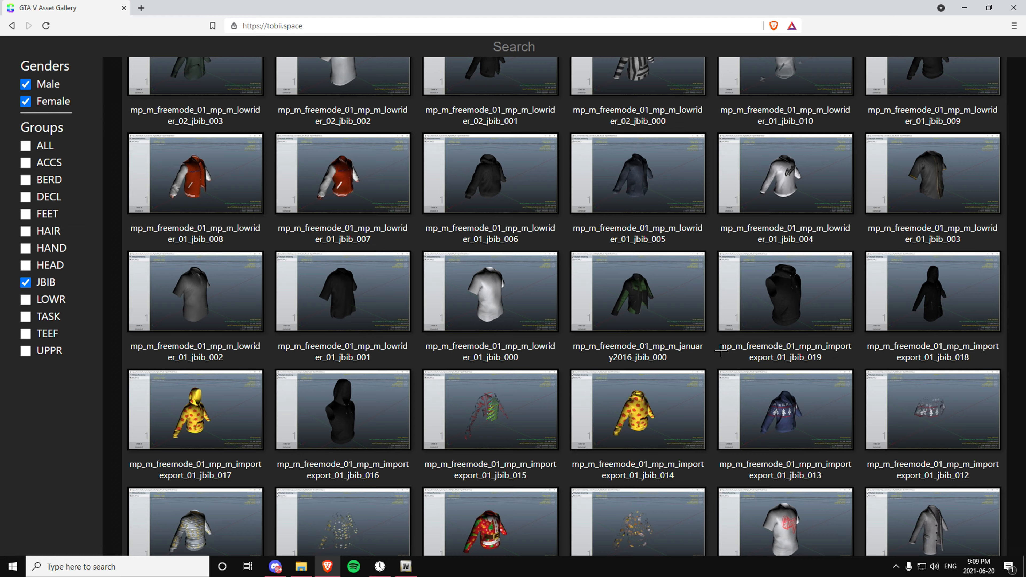
pyautogui.scroll(-4, 585, 378)
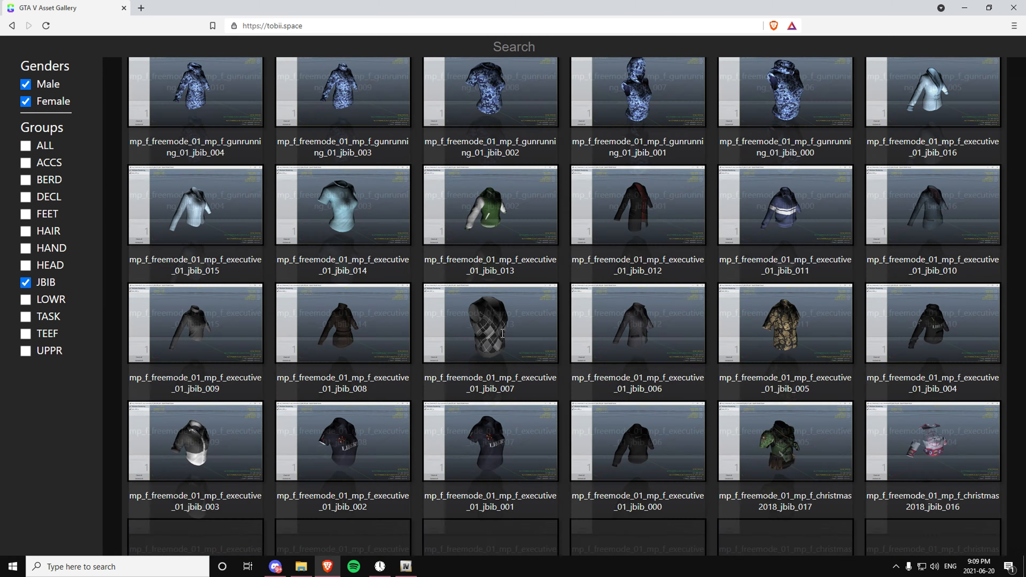
pyautogui.scroll(-5, 503, 337)
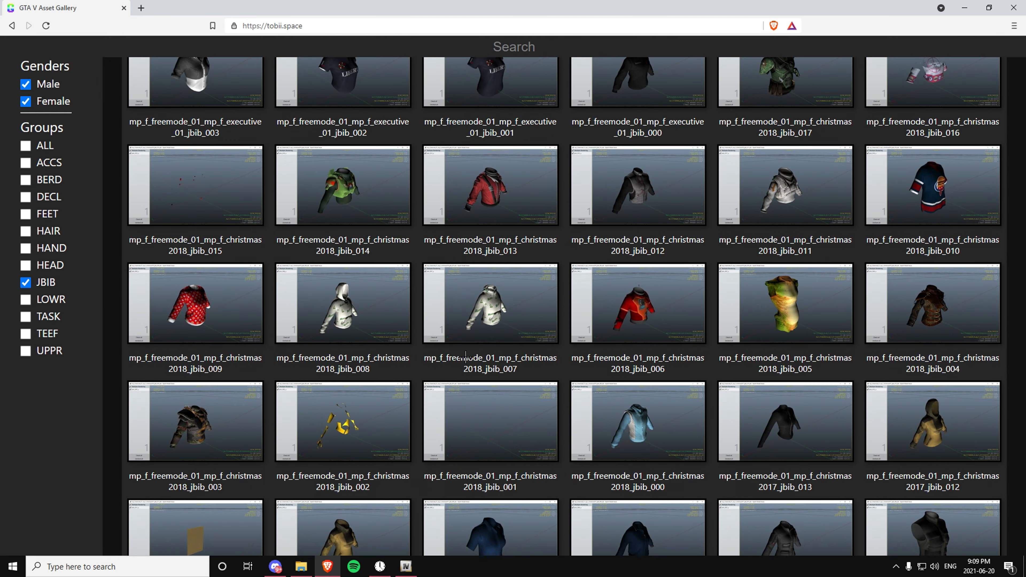
# Step: Open and close an asset preview, and highlight the name of the female christmas2017_jbib_005 top
pyautogui.click(183, 463)
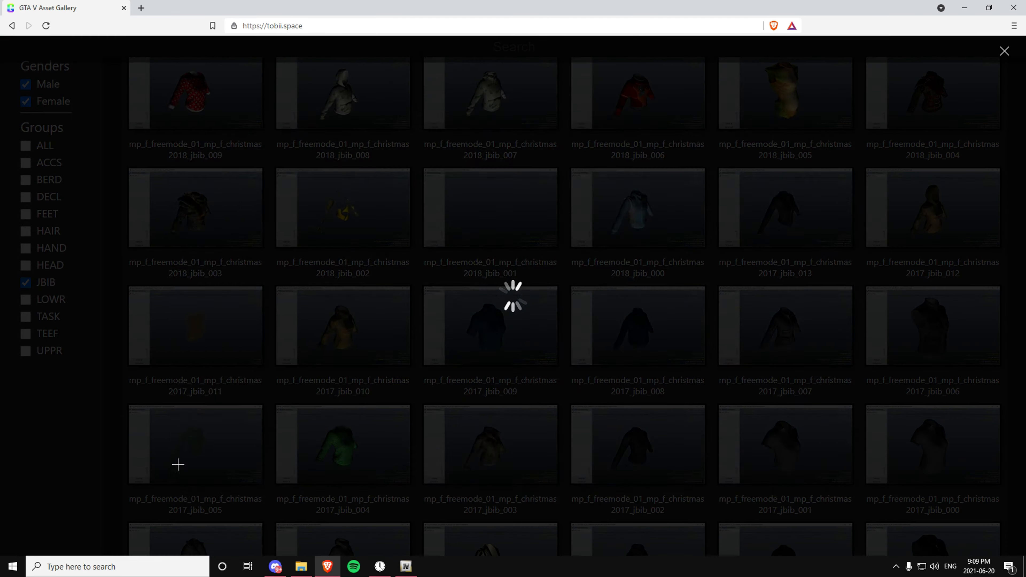
pyautogui.click(907, 353)
pyautogui.scroll(-1, 282, 451)
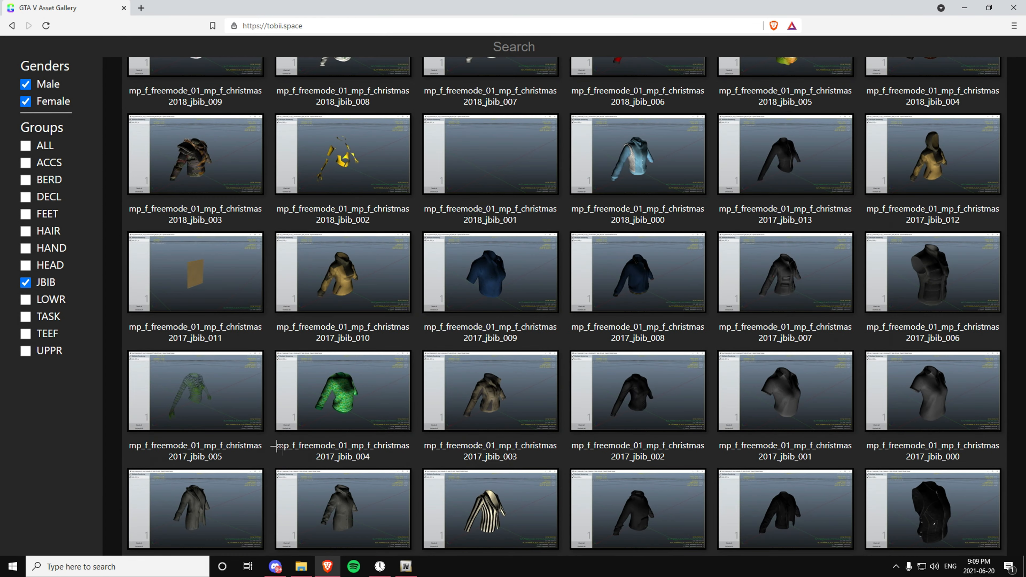
pyautogui.moveTo(159, 452); pyautogui.dragTo(198, 456)
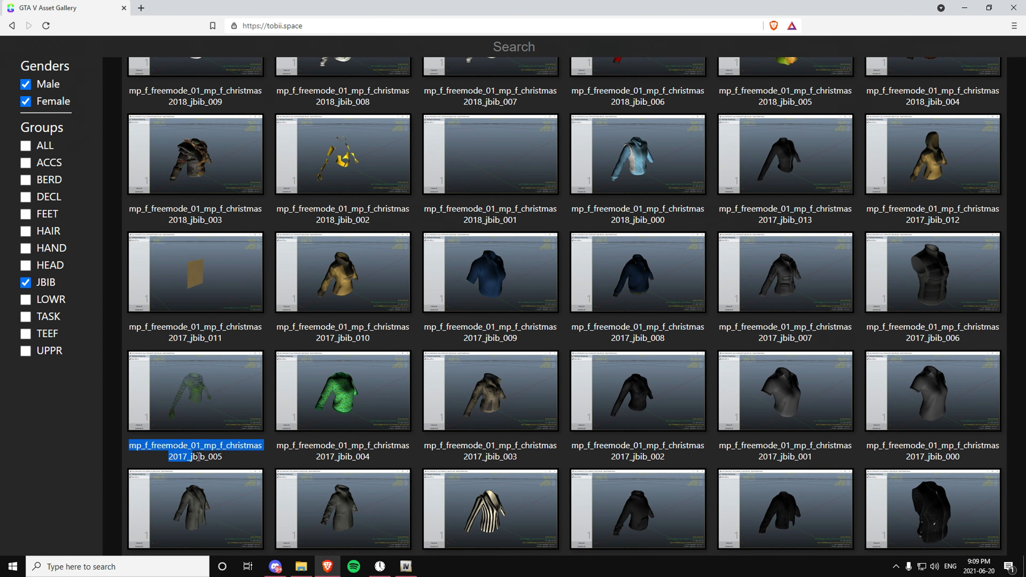
pyautogui.click(185, 460)
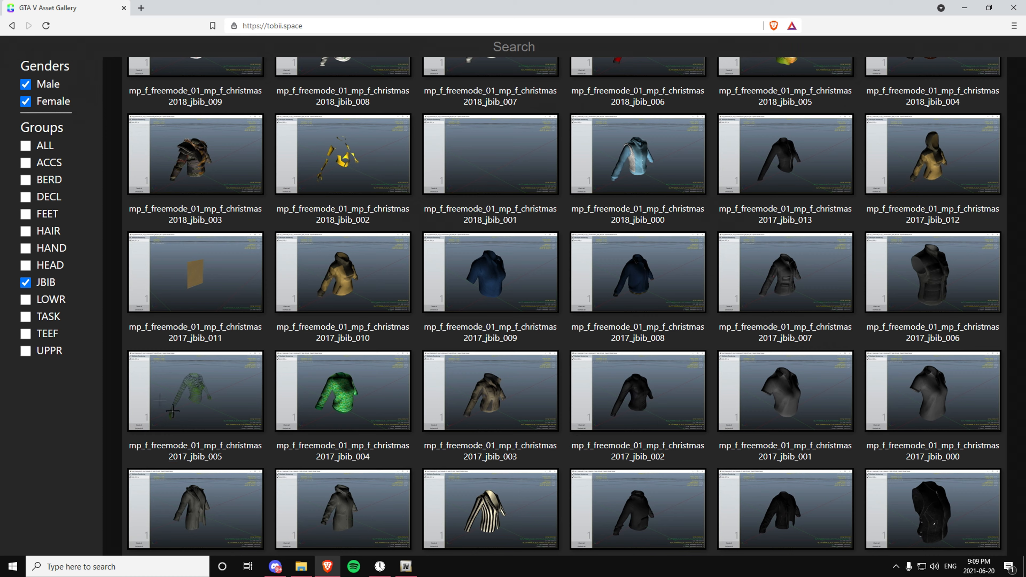
pyautogui.moveTo(154, 444)
pyautogui.mouseDown()
pyautogui.moveTo(152, 435)
pyautogui.moveTo(150, 451)
pyautogui.mouseUp()
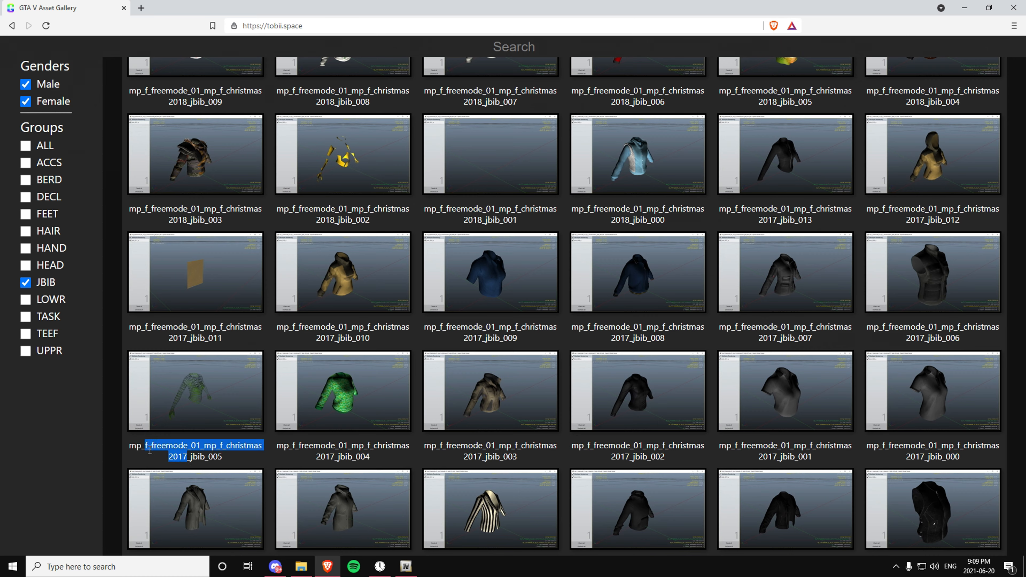
# Step: Limit the gallery to male assets and copy mp_m_freemode_01_mp_m_christmas2017 from the name of the male christmas2017_jbib_005 top
pyautogui.scroll(-10, 454, 352)
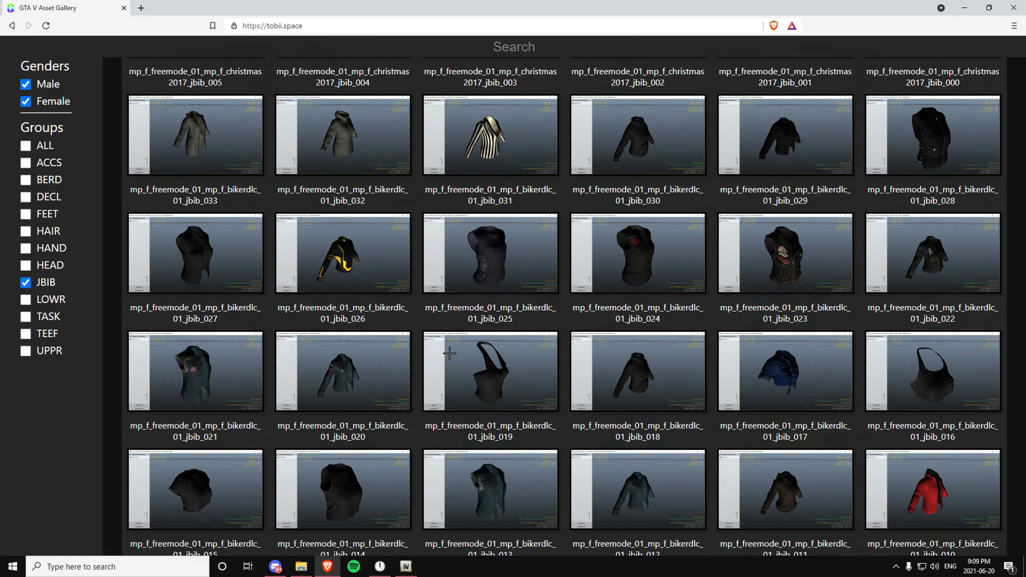
pyautogui.scroll(-10, 454, 352)
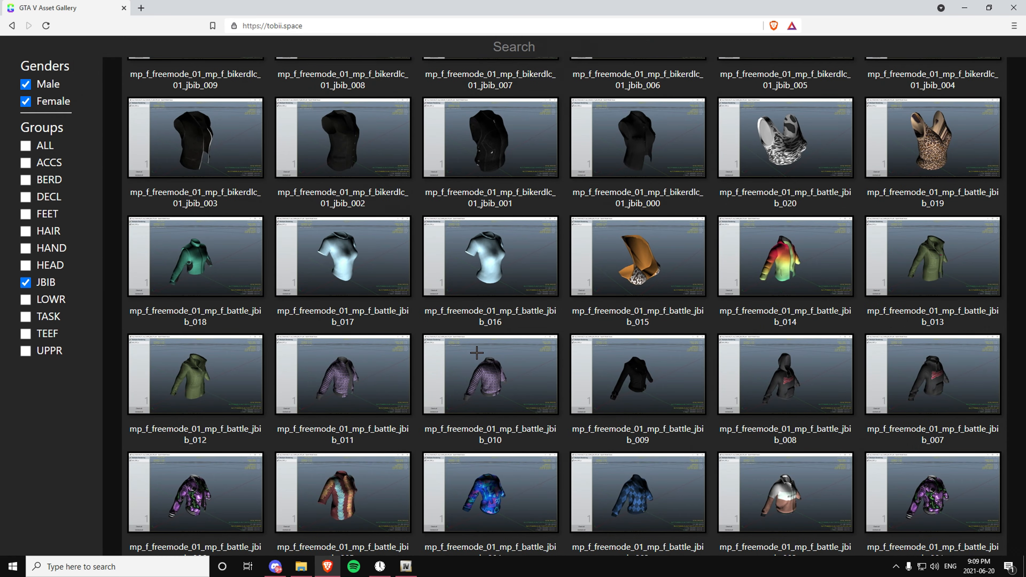
pyautogui.scroll(-10, 477, 353)
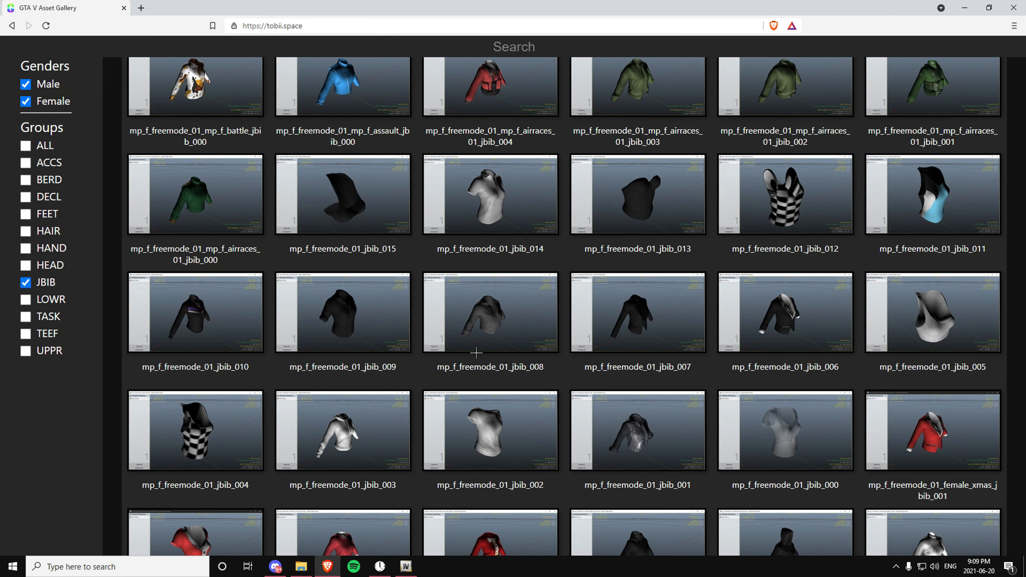
pyautogui.scroll(-10, 476, 352)
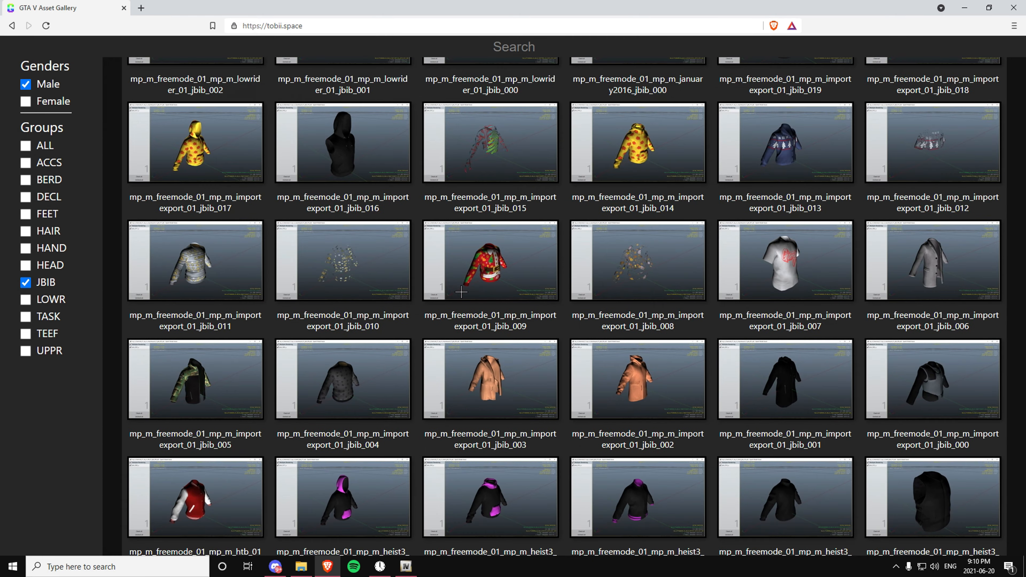
pyautogui.scroll(-4, 460, 292)
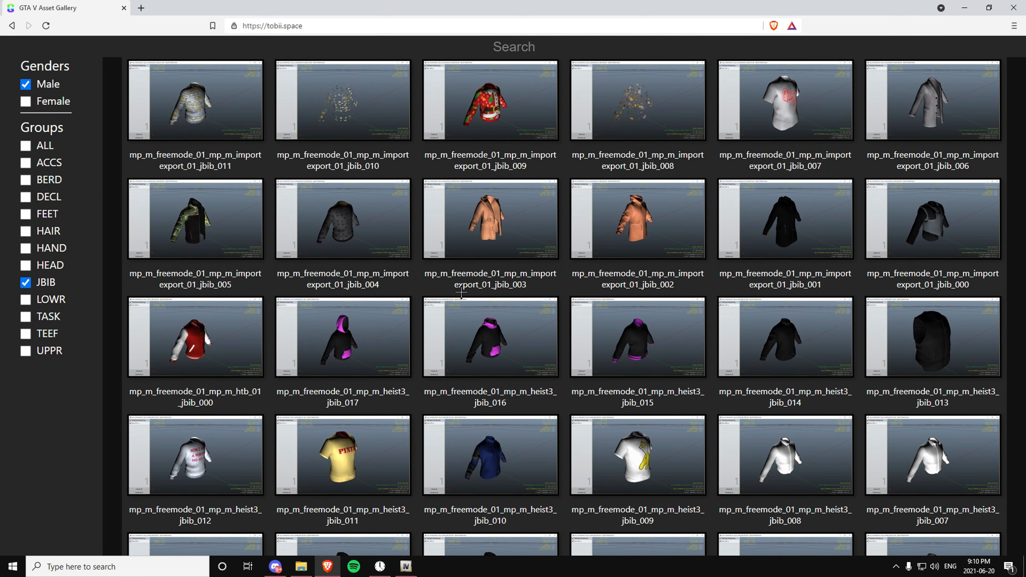
pyautogui.scroll(-15, 461, 292)
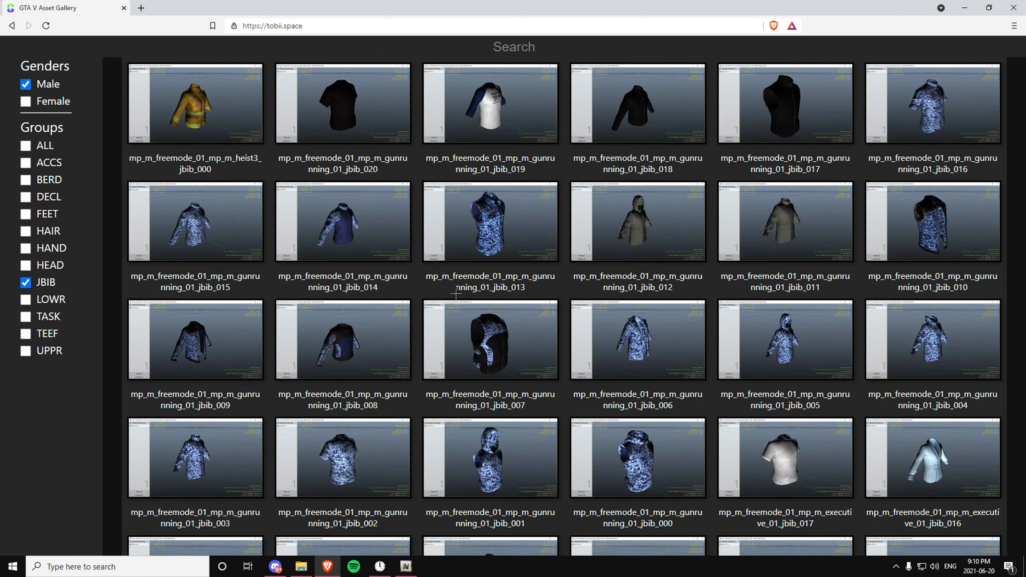
pyautogui.scroll(-5, 455, 293)
pyautogui.scroll(-10, 455, 293)
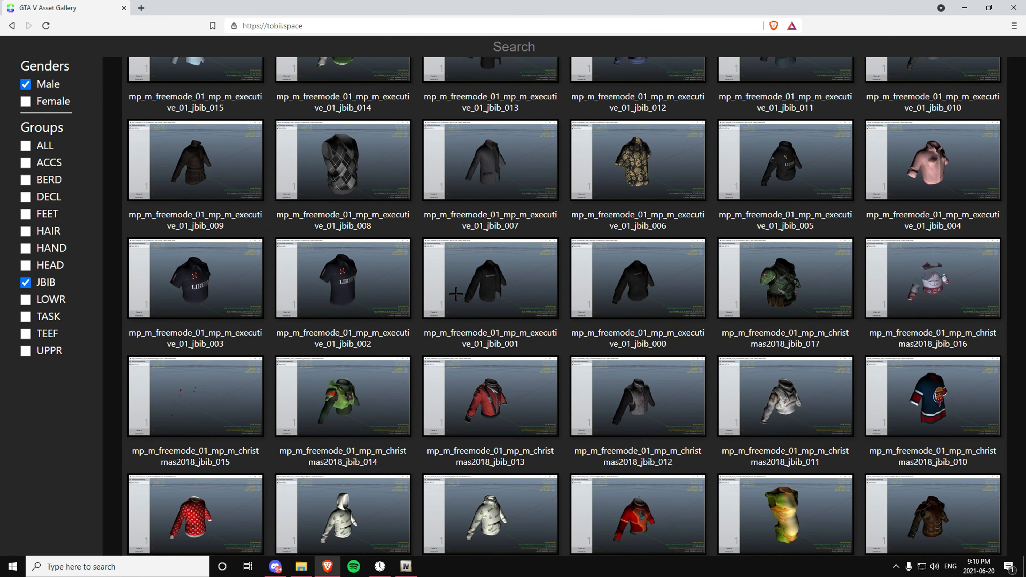
pyautogui.scroll(-1, 456, 294)
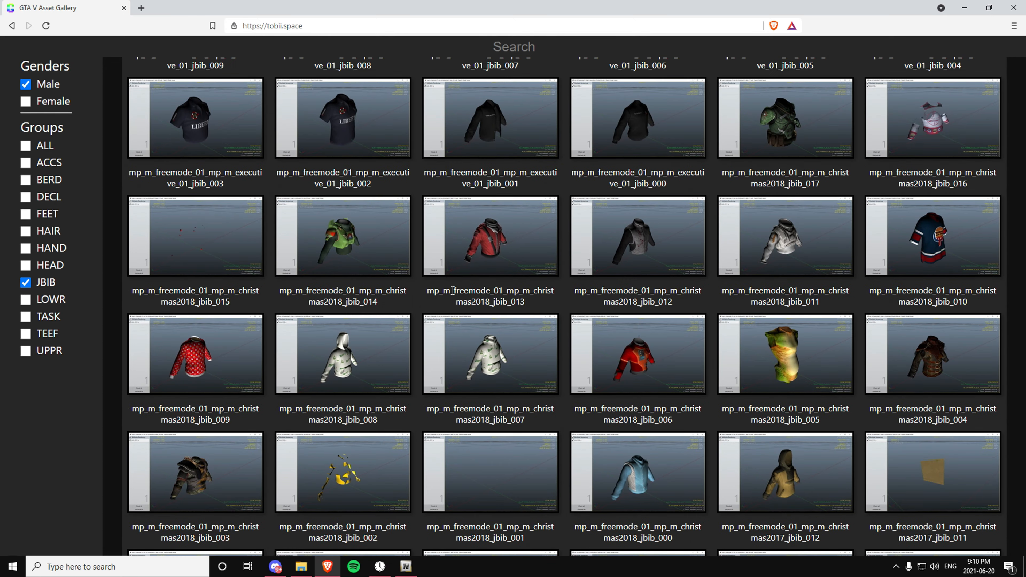
pyautogui.scroll(-1, 318, 292)
pyautogui.scroll(-3, 429, 424)
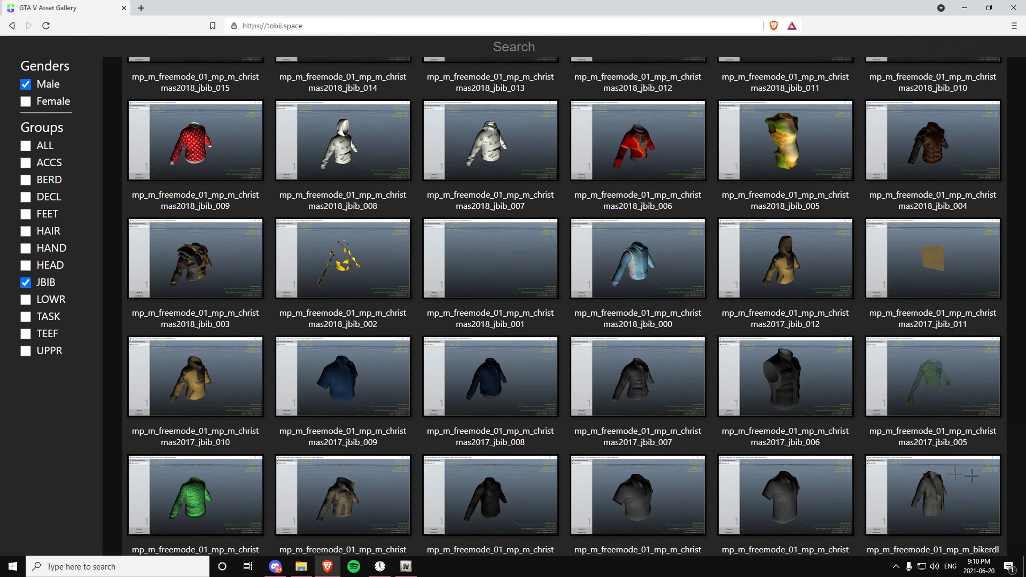
pyautogui.scroll(-1, 954, 474)
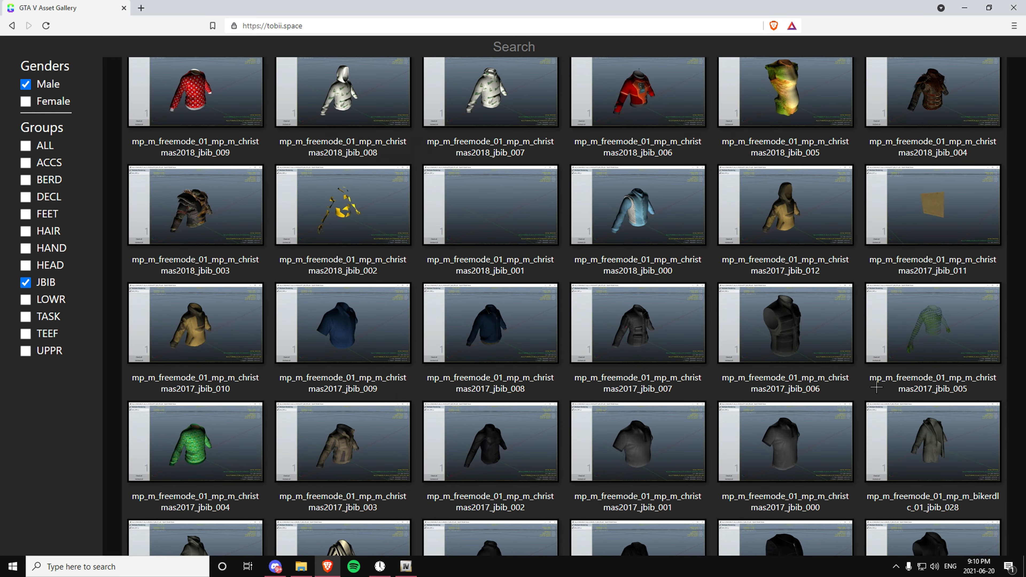
pyautogui.moveTo(876, 387); pyautogui.dragTo(922, 395)
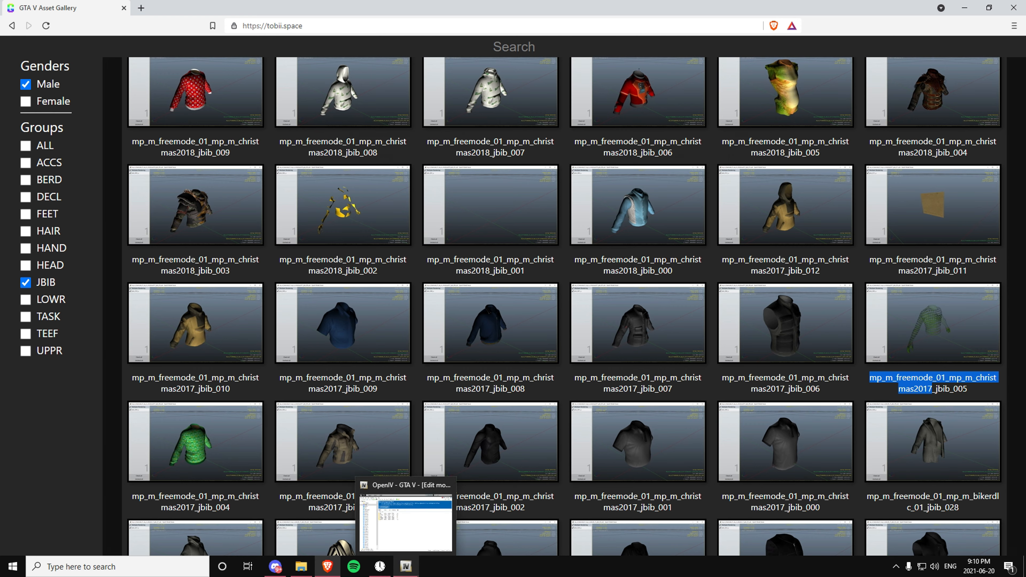
# Step: Switch to OpenIV, add the desktop's Skin Tight folder to the mods folder, and open it in a maximized window
pyautogui.click(404, 518)
pyautogui.rightClick(387, 295)
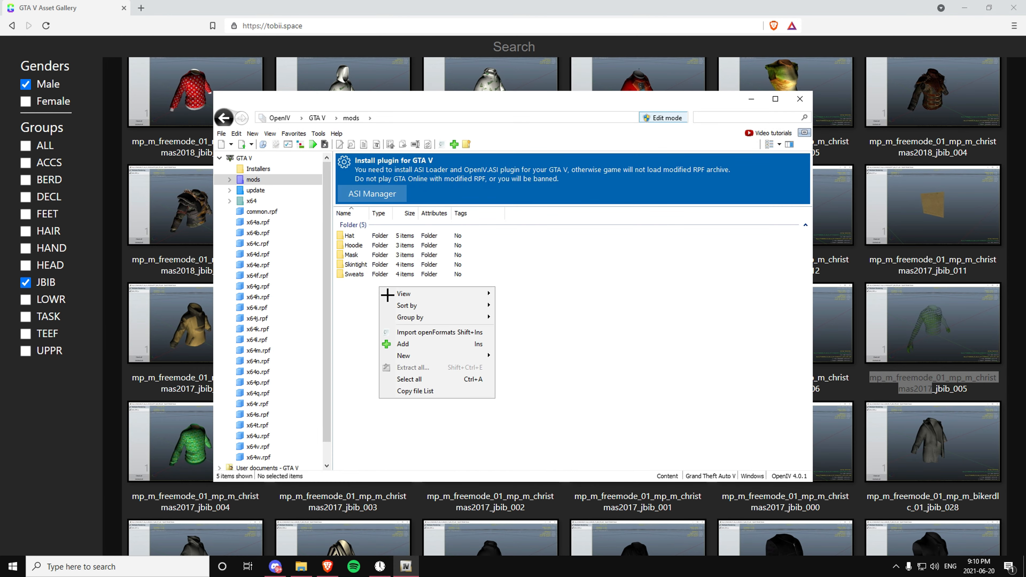
pyautogui.click(350, 358)
pyautogui.click(961, 12)
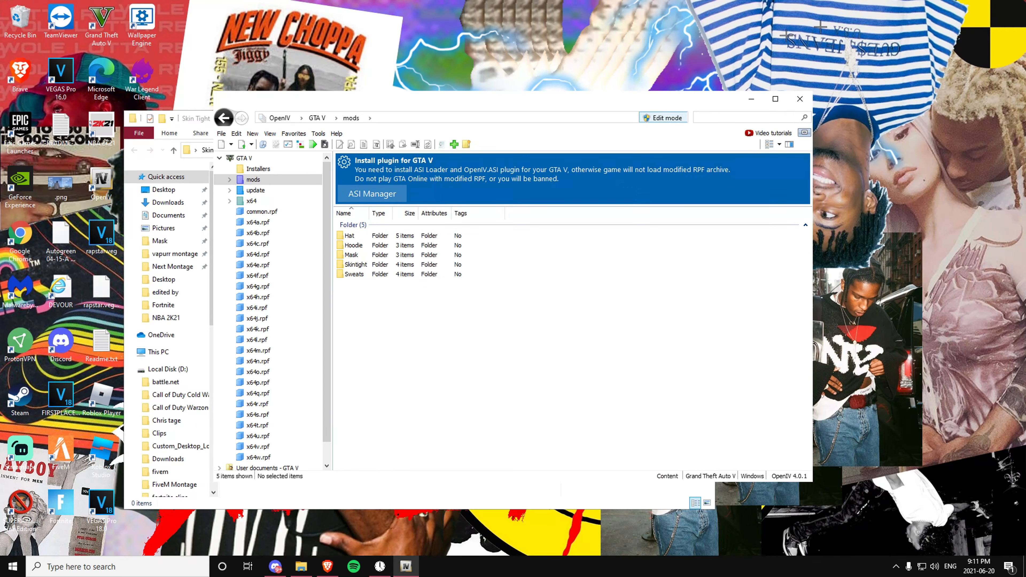
pyautogui.moveTo(380, 105); pyautogui.dragTo(452, 122)
pyautogui.moveTo(265, 113); pyautogui.dragTo(401, 214)
pyautogui.moveTo(270, 234); pyautogui.dragTo(447, 235)
pyautogui.moveTo(143, 292); pyautogui.dragTo(453, 346)
pyautogui.click(451, 131)
pyautogui.rightClick(157, 305)
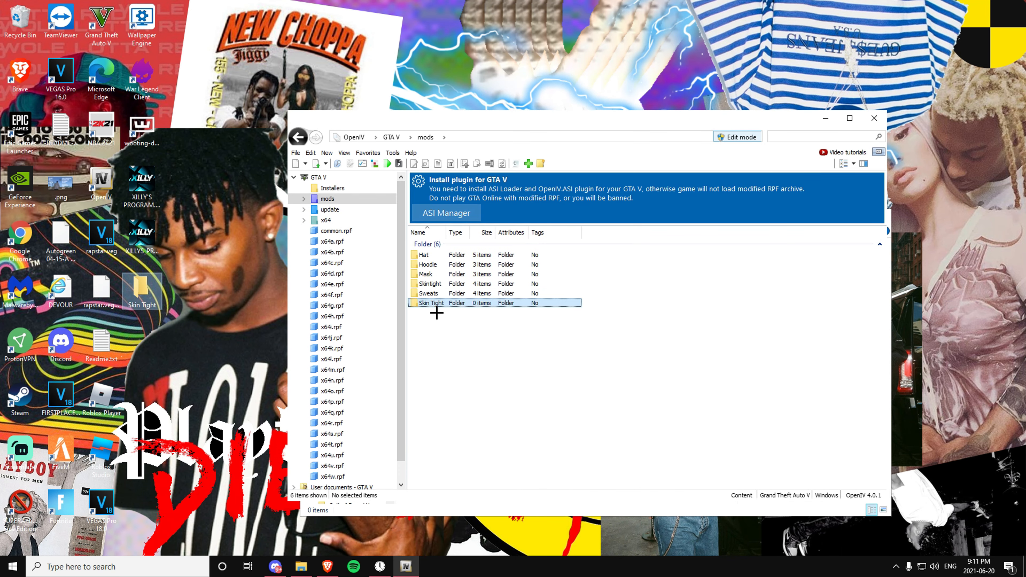
pyautogui.doubleClick(430, 303)
pyautogui.click(850, 118)
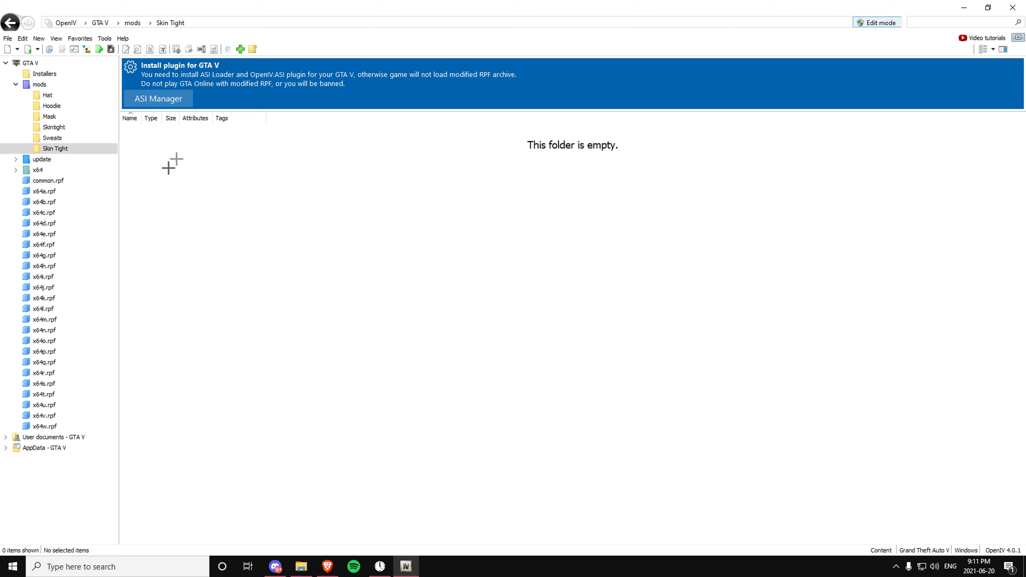
# Step: Search all archives for mp_m_freemode_01_mp_m_christmas2017 and select the matching folder in the results
pyautogui.click(949, 23)
pyautogui.write('mp_m_freemode_01_mp_m_christmas2017')
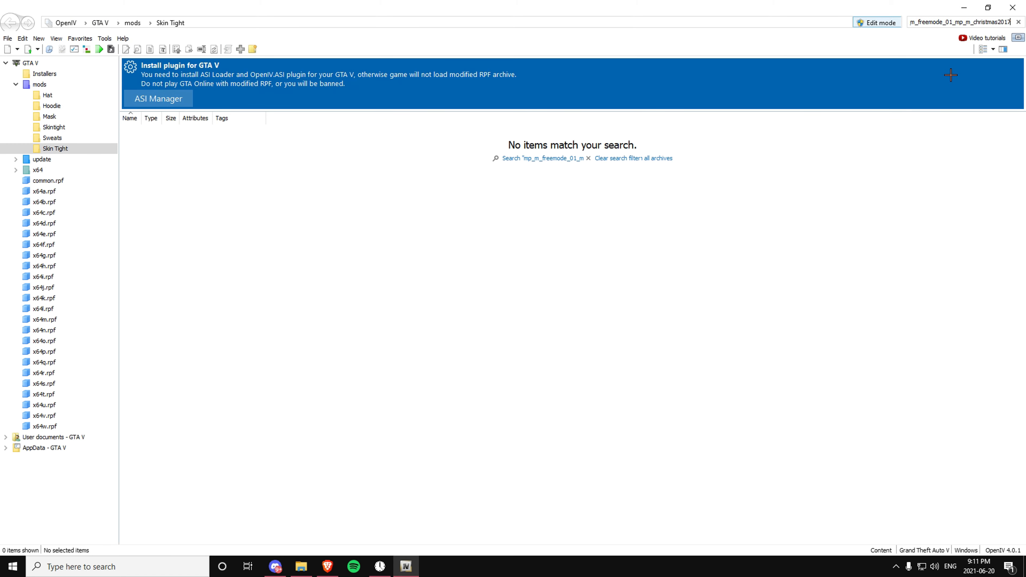
pyautogui.click(916, 171)
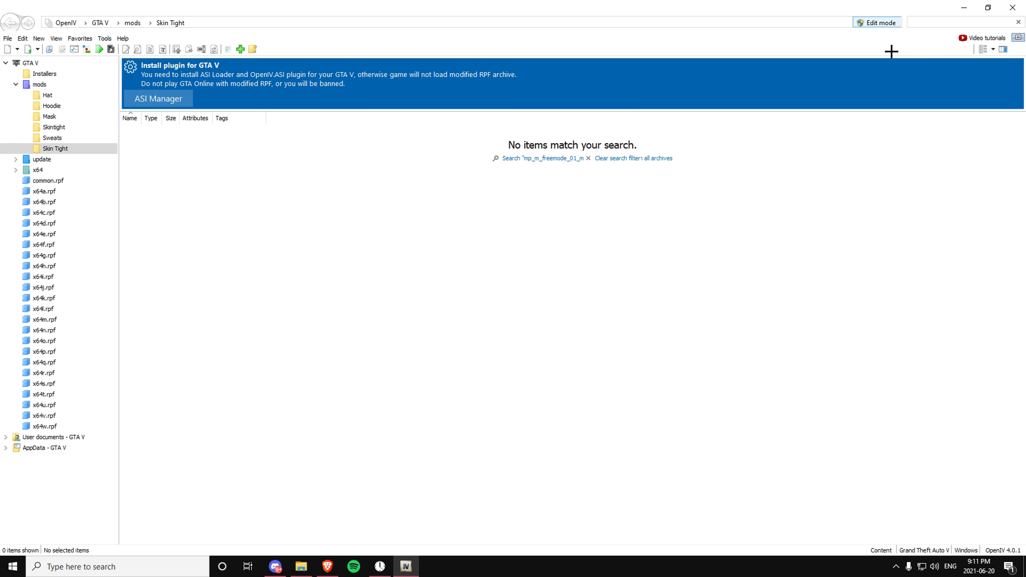
pyautogui.click(546, 161)
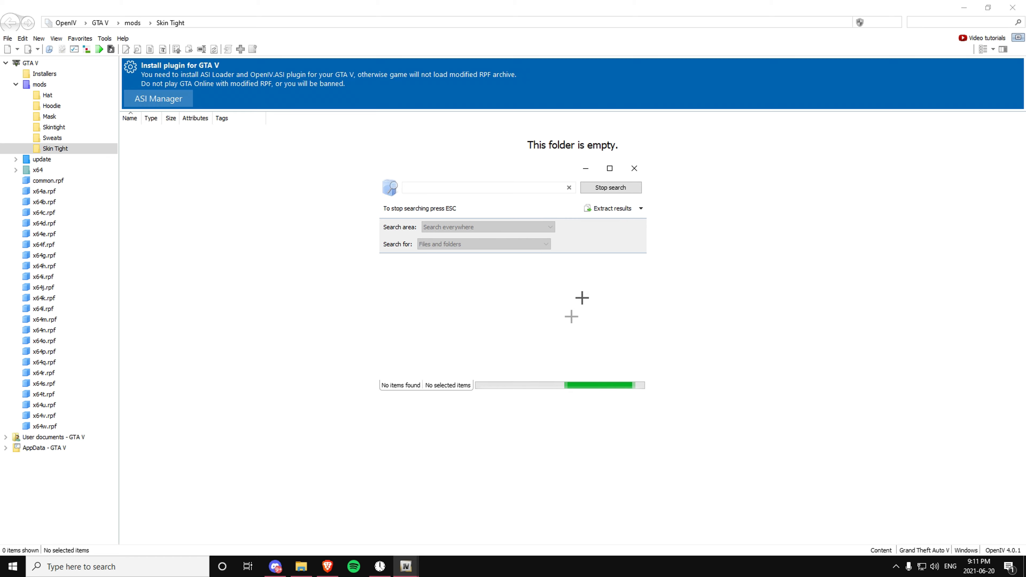
pyautogui.moveTo(524, 175); pyautogui.dragTo(486, 168)
pyautogui.click(512, 262)
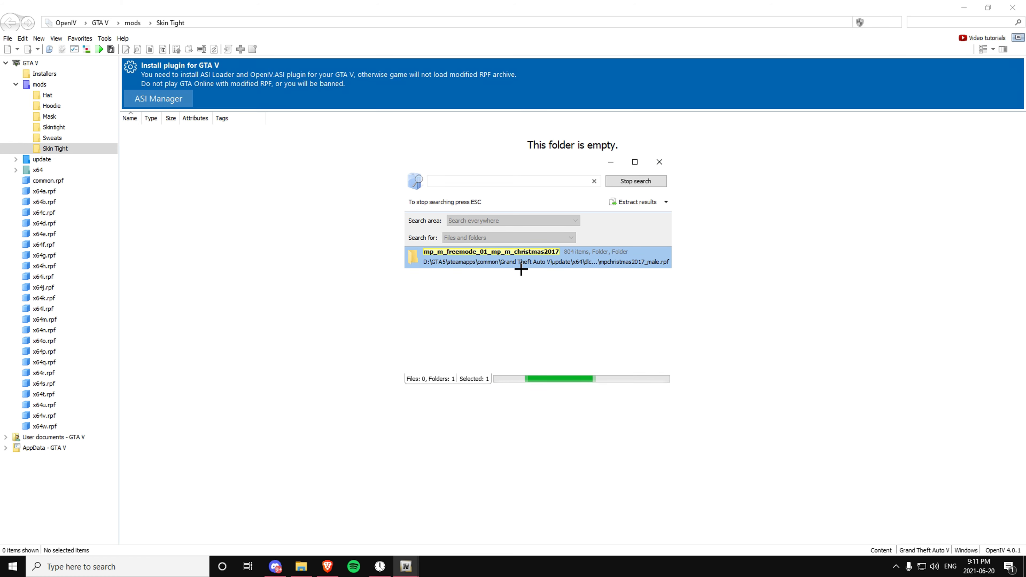
# Step: Open the found mp_m_freemode_01_mp_m_christmas2017 folder, and check the jbib asset number in the browser gallery before returning to OpenIV
pyautogui.doubleClick(499, 263)
pyautogui.doubleClick(232, 186)
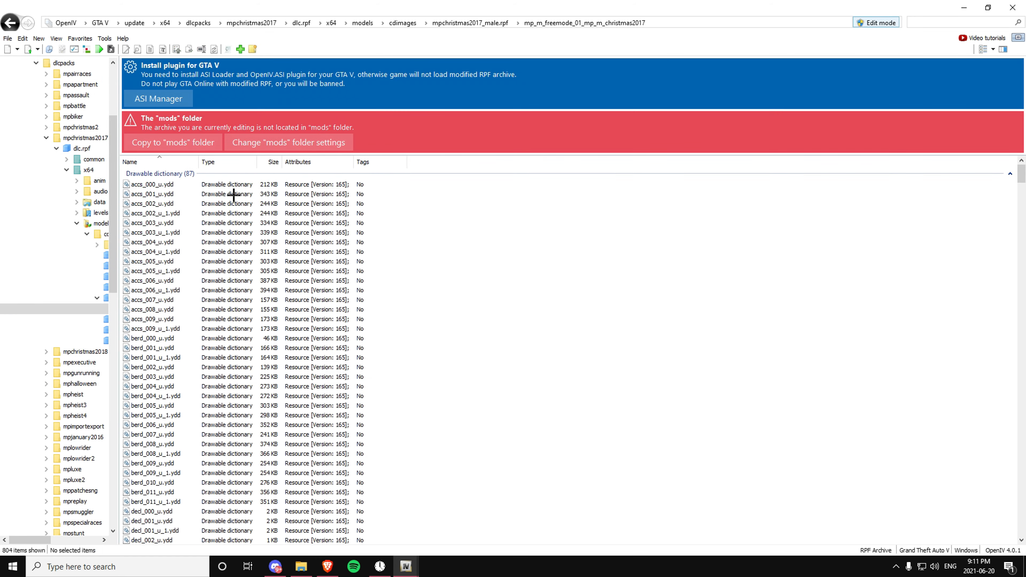
pyautogui.hotkey('alt', 'Tab')
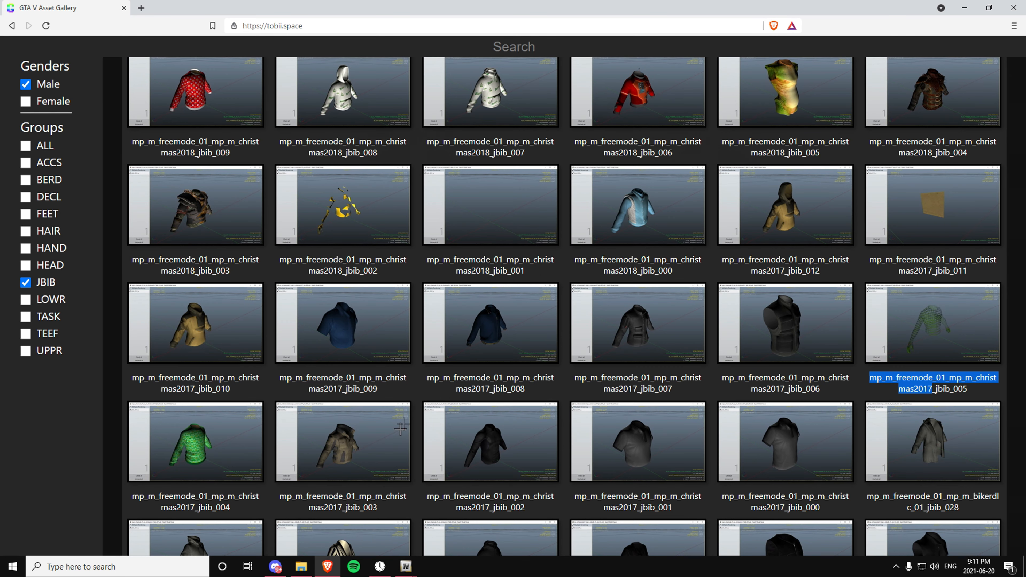
pyautogui.doubleClick(386, 8)
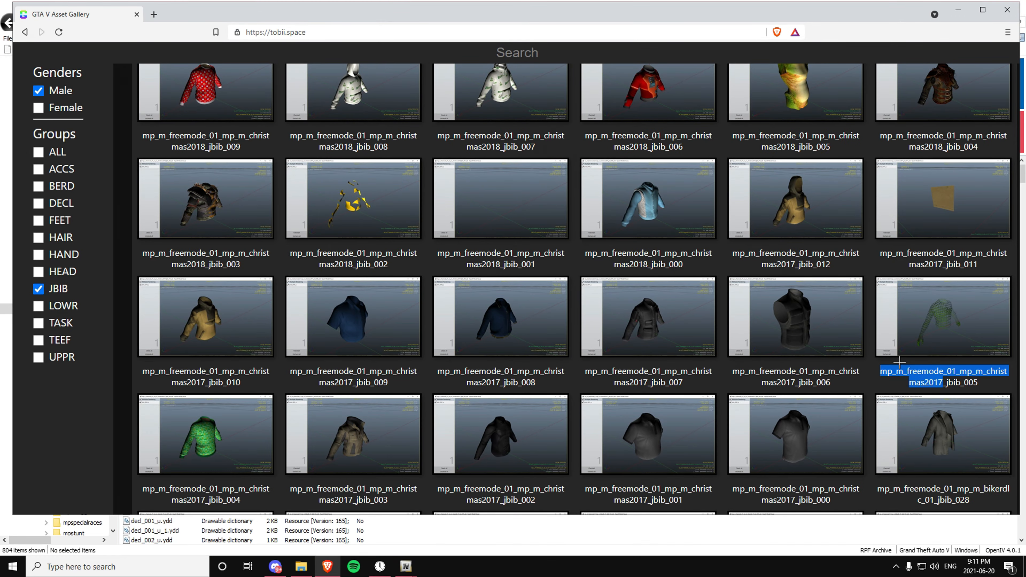
pyautogui.click(955, 390)
pyautogui.hotkey('alt', 'Tab')
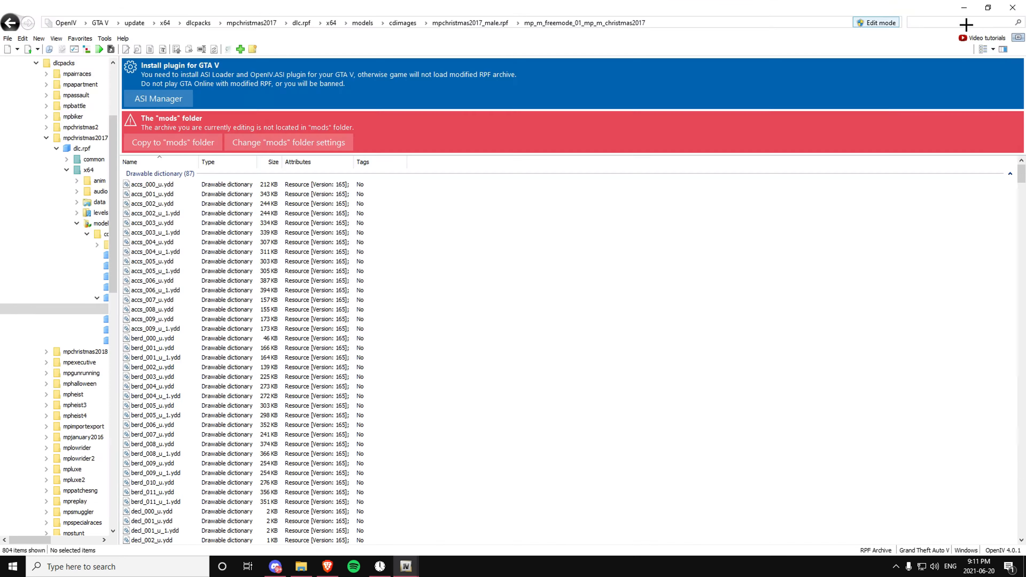
# Step: Find jbib_005_u.ydd among the drawable dictionaries and preview its 3D model, closing the viewer when done
pyautogui.scroll(-3, 485, 405)
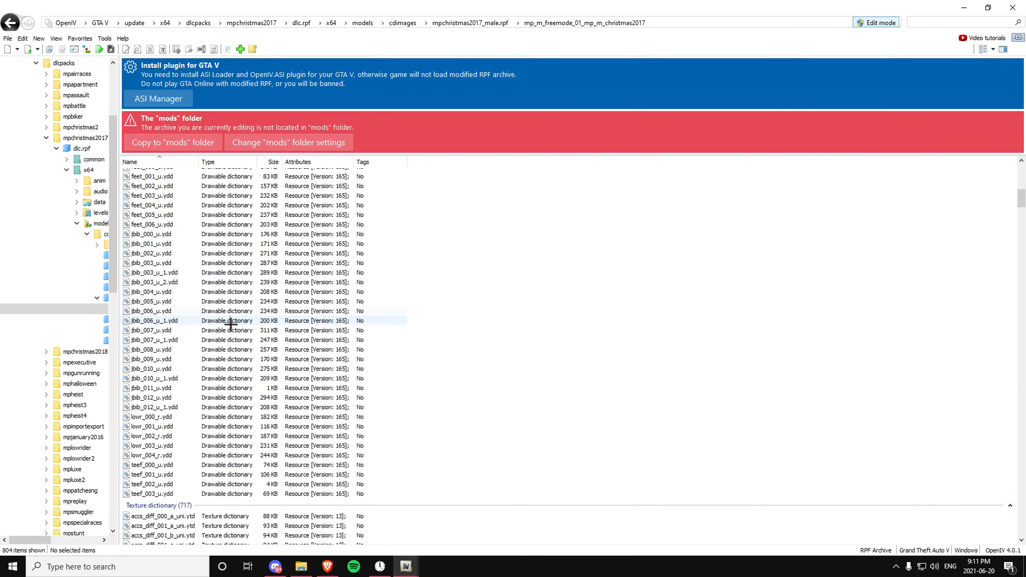
pyautogui.doubleClick(213, 302)
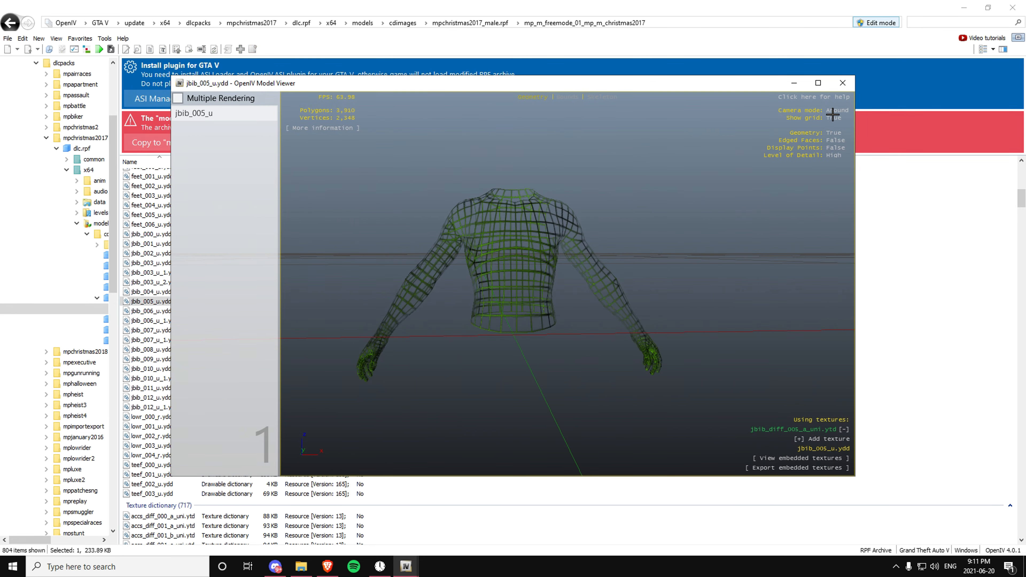
pyautogui.click(842, 82)
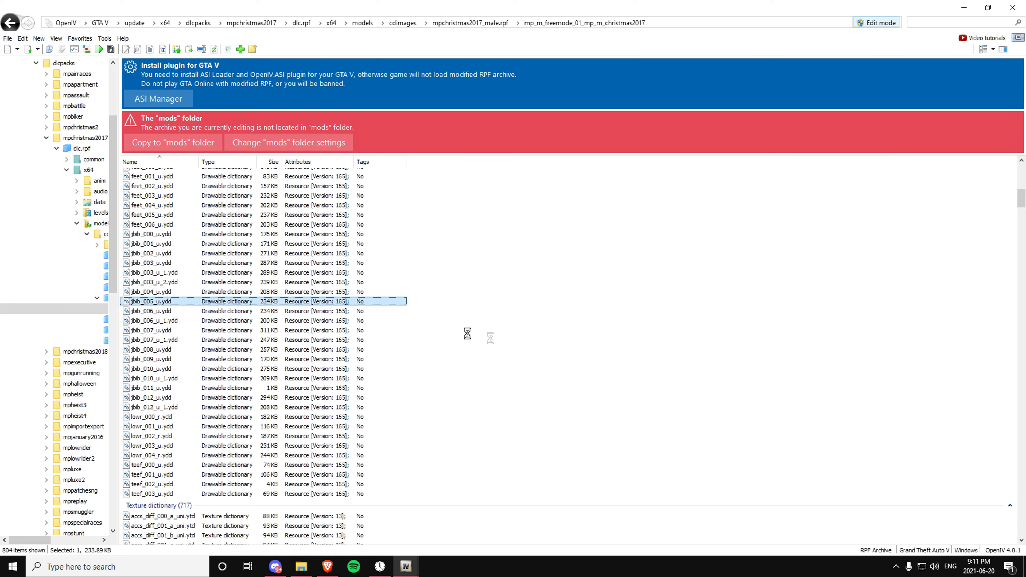
pyautogui.press('Return')
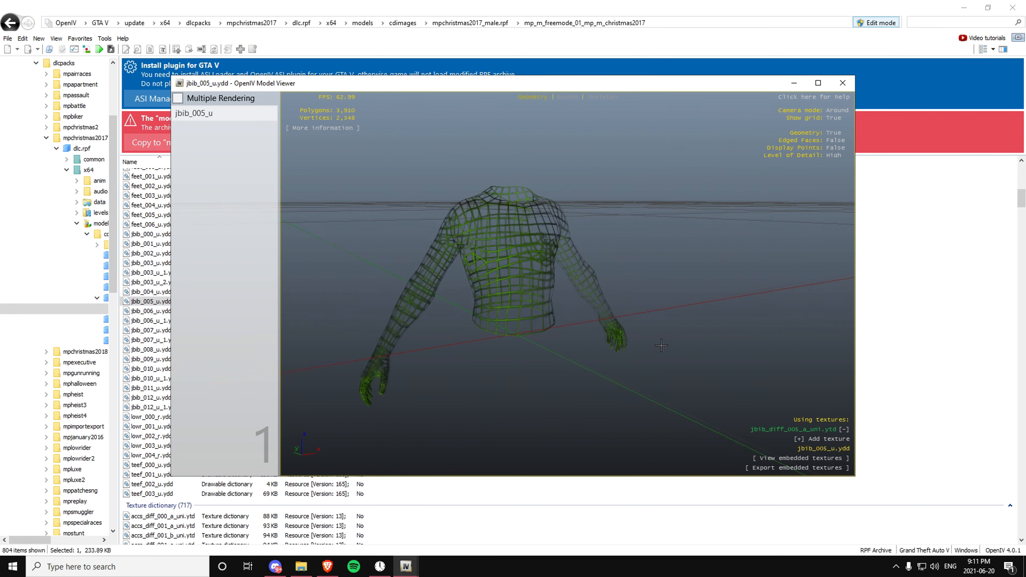
pyautogui.click(842, 83)
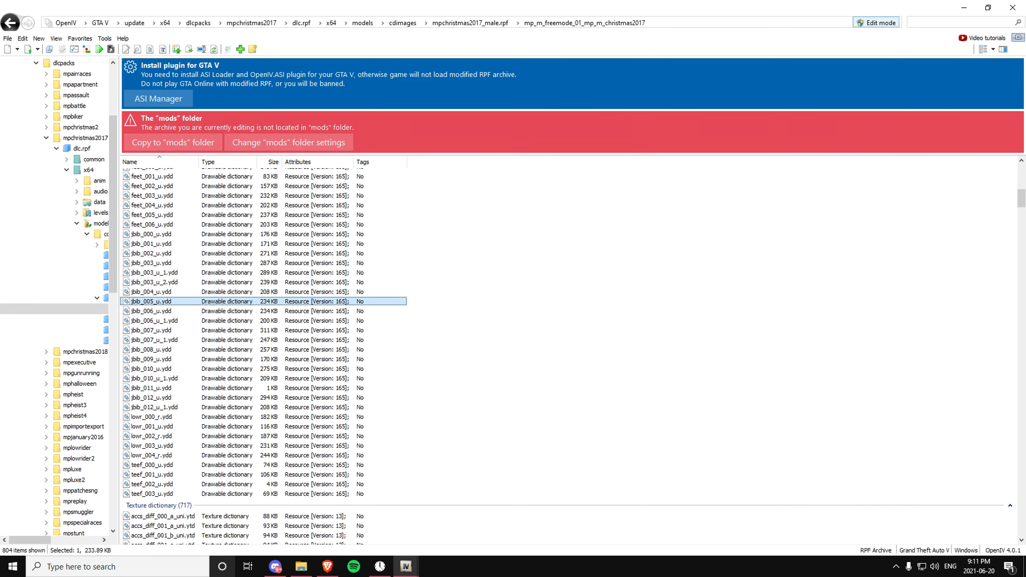
# Step: Launch Adobe Photoshop 2020 from the Windows search
pyautogui.click(177, 567)
pyautogui.write('phot')
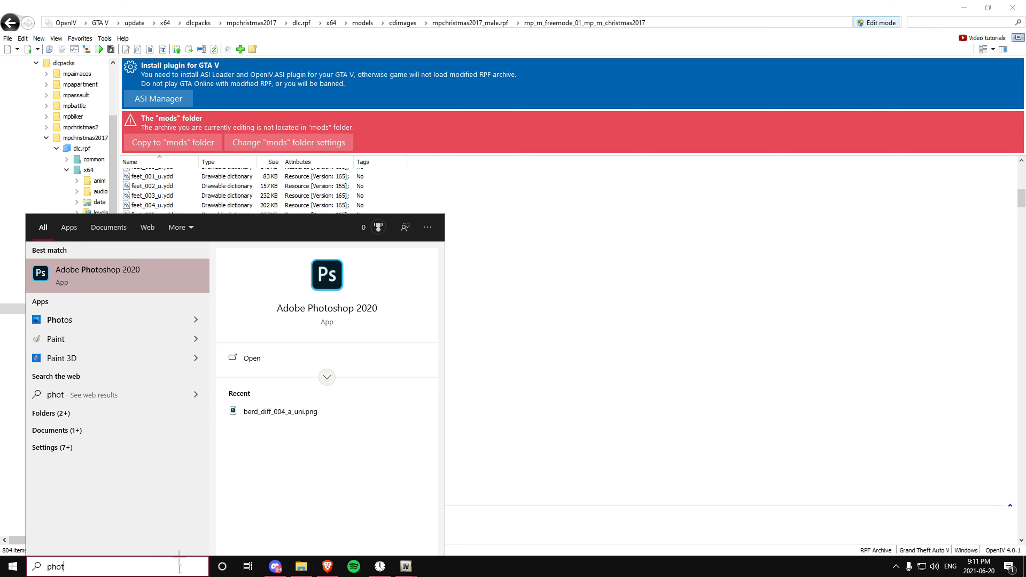
pyautogui.click(81, 275)
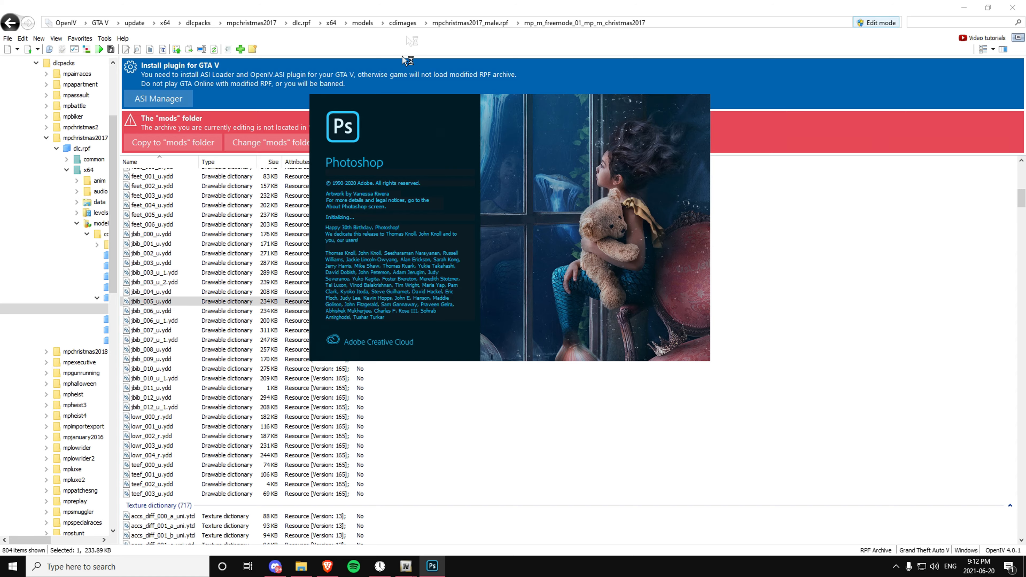
# Step: Restore OpenIV to a smaller floating window and minimize Photoshop so that the desktop's Skin Tight folder is accessible
pyautogui.moveTo(408, 8); pyautogui.dragTo(667, 84)
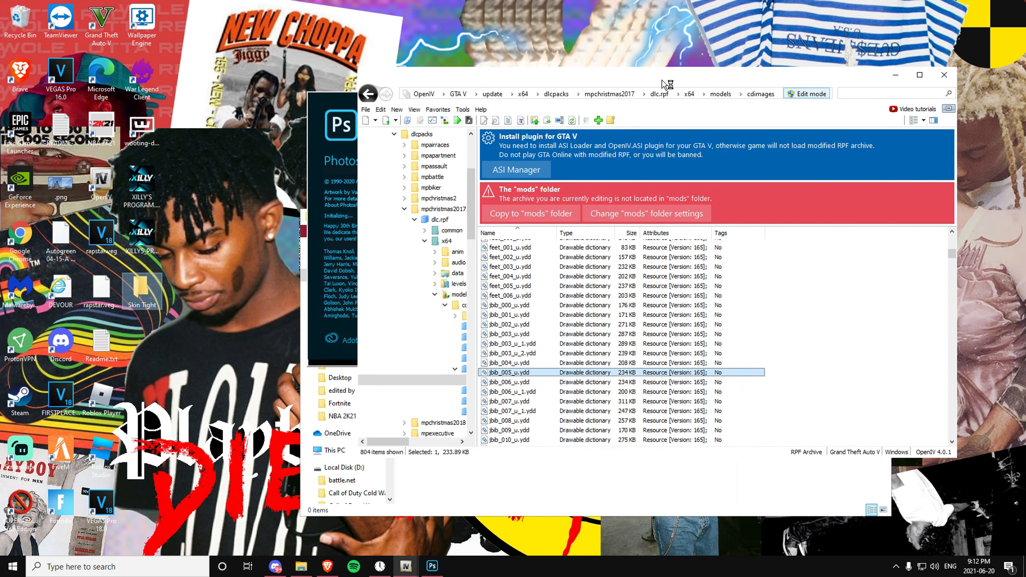
pyautogui.moveTo(691, 64); pyautogui.dragTo(721, 149)
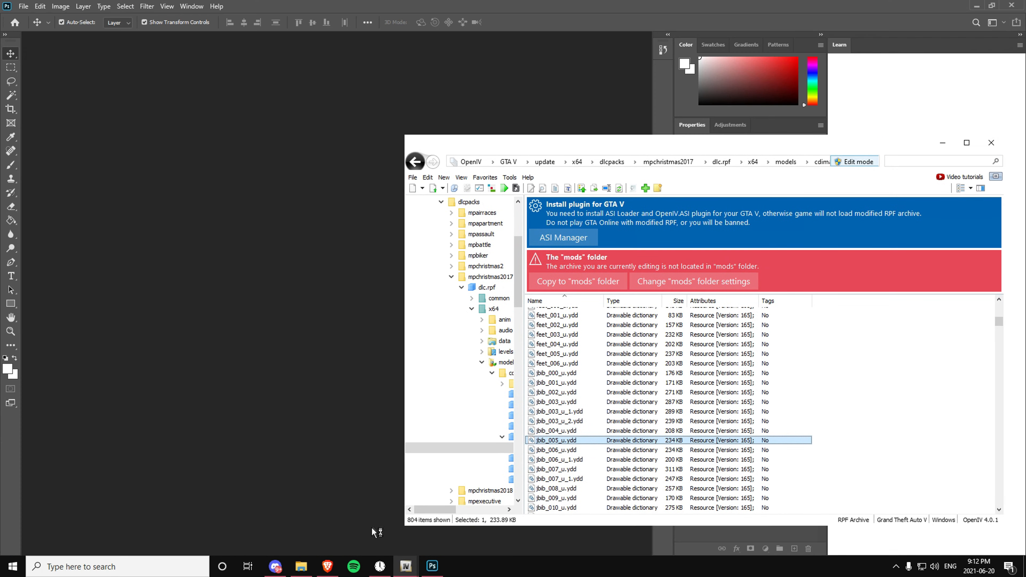
pyautogui.click(406, 565)
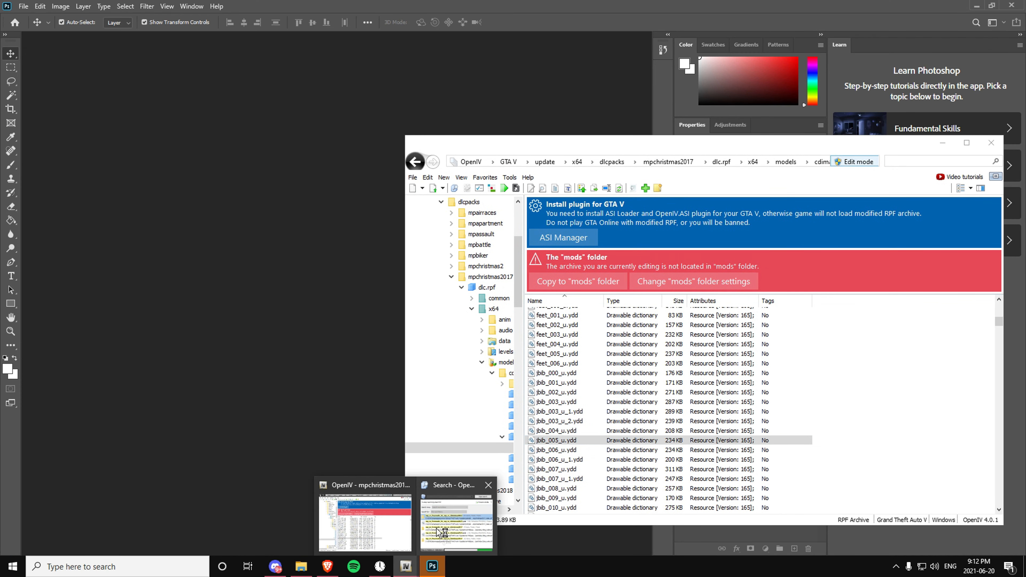
pyautogui.click(395, 538)
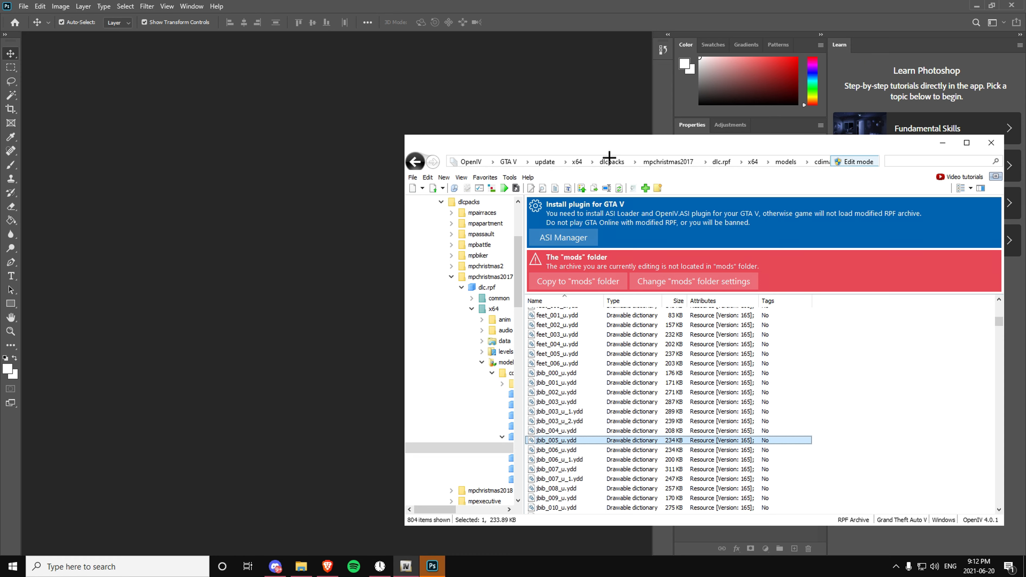
pyautogui.moveTo(610, 157); pyautogui.dragTo(568, 148)
pyautogui.click(991, 5)
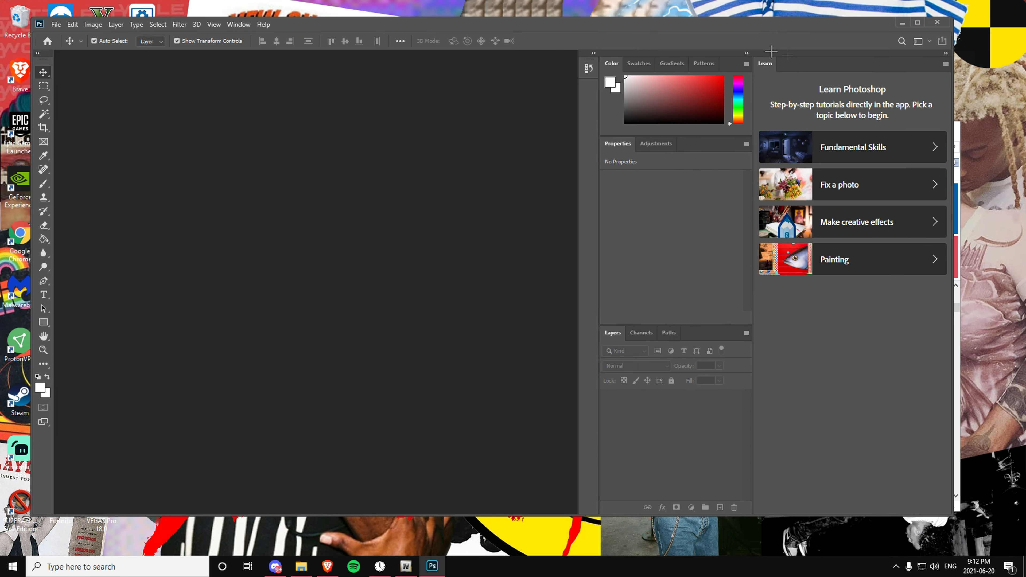
pyautogui.click(902, 23)
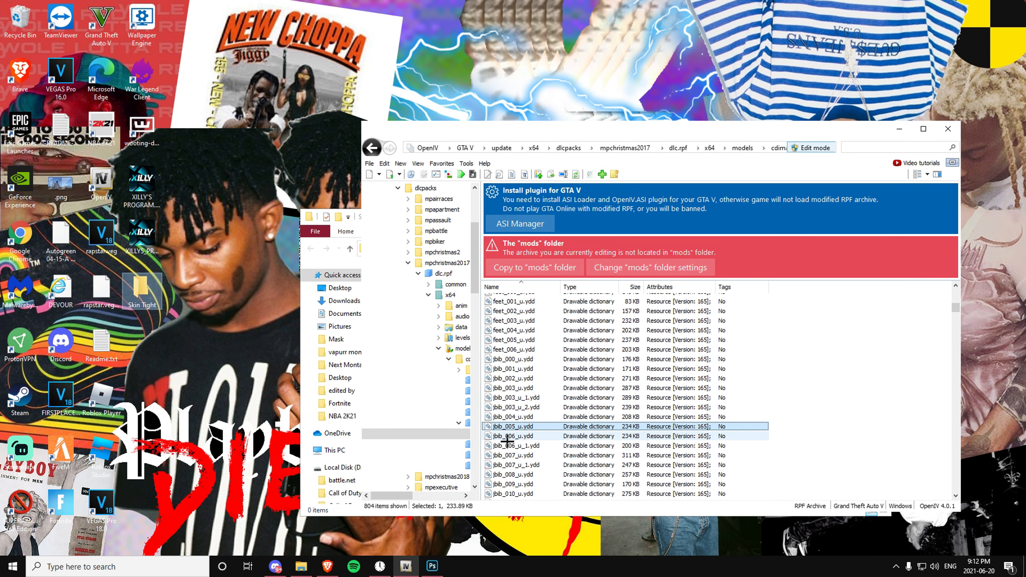
# Step: Copy jbib_005_u.ydd from the archive into the desktop's Skin Tight folder and close that folder's window
pyautogui.moveTo(547, 426); pyautogui.dragTo(542, 436)
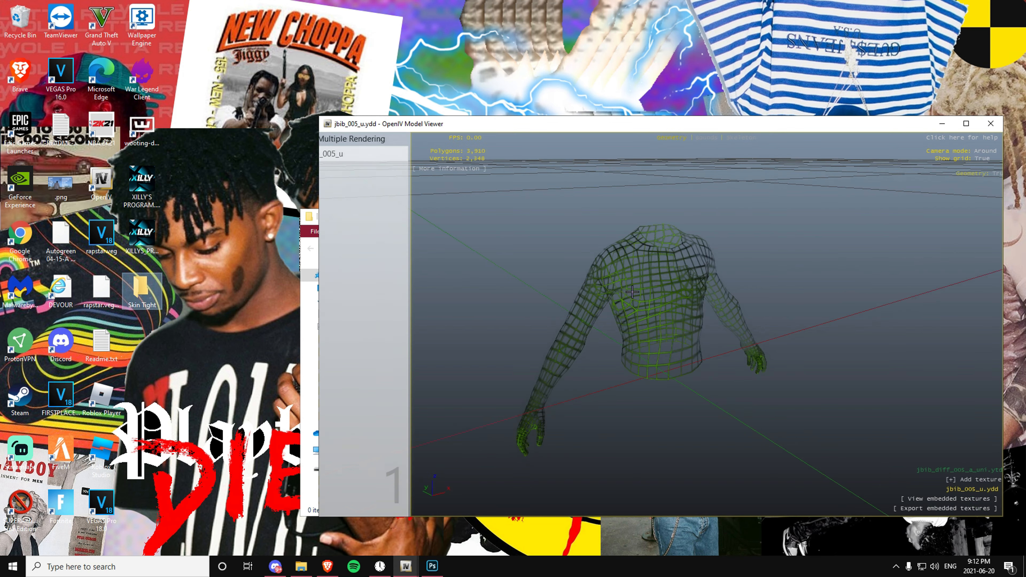
pyautogui.click(993, 127)
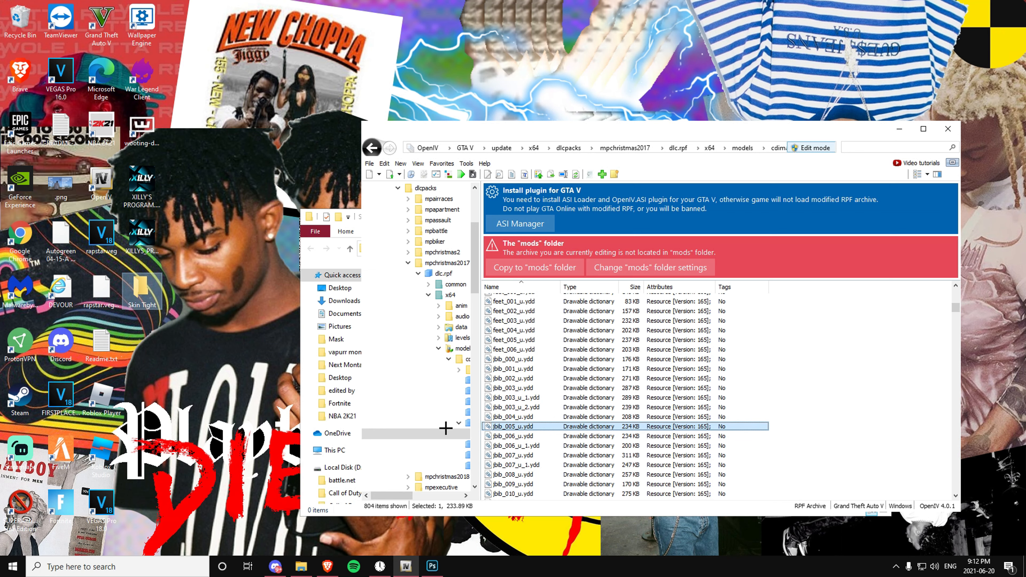
pyautogui.scroll(-1, 561, 412)
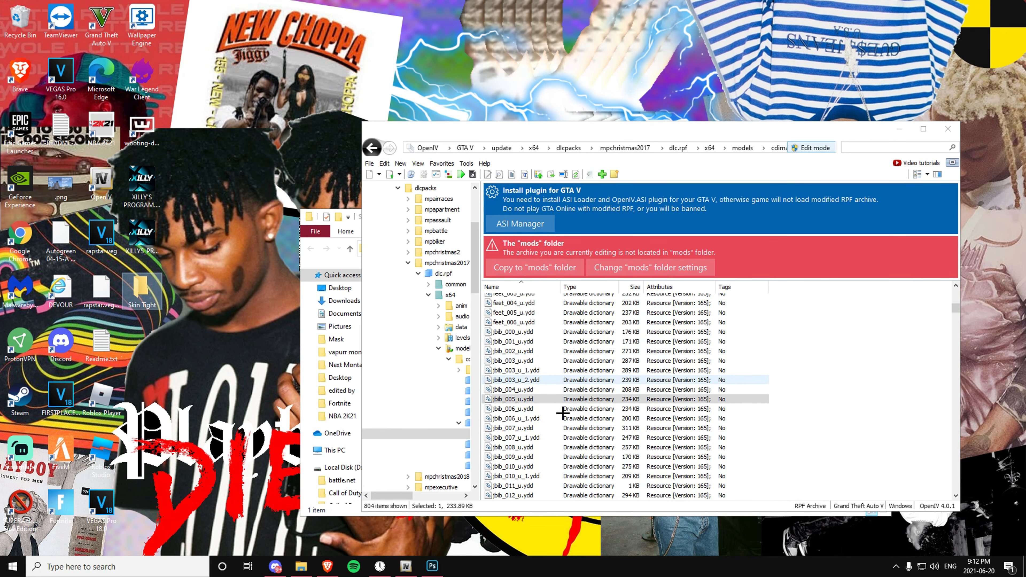
pyautogui.scroll(-2, 556, 408)
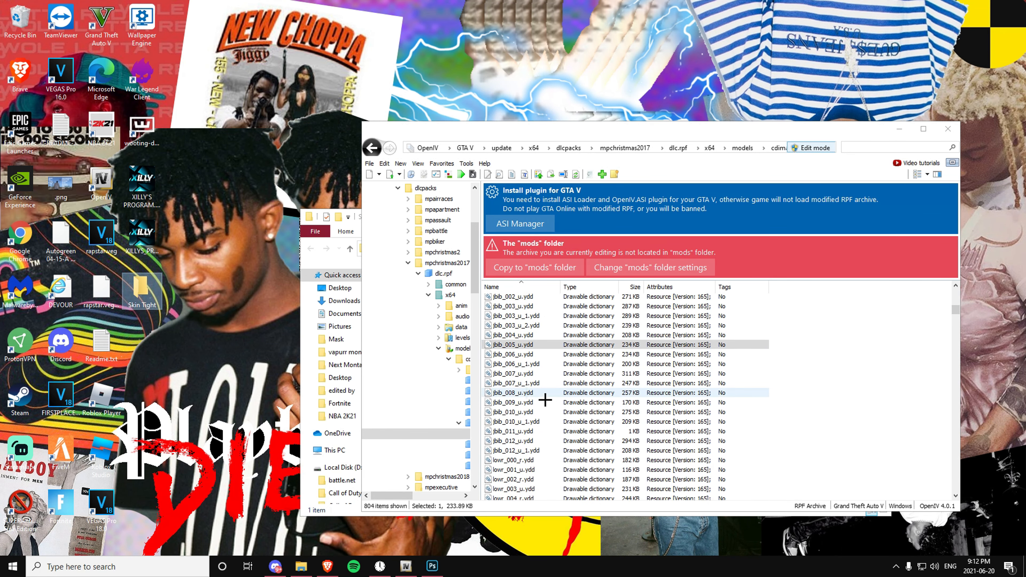
pyautogui.doubleClick(142, 299)
pyautogui.click(879, 218)
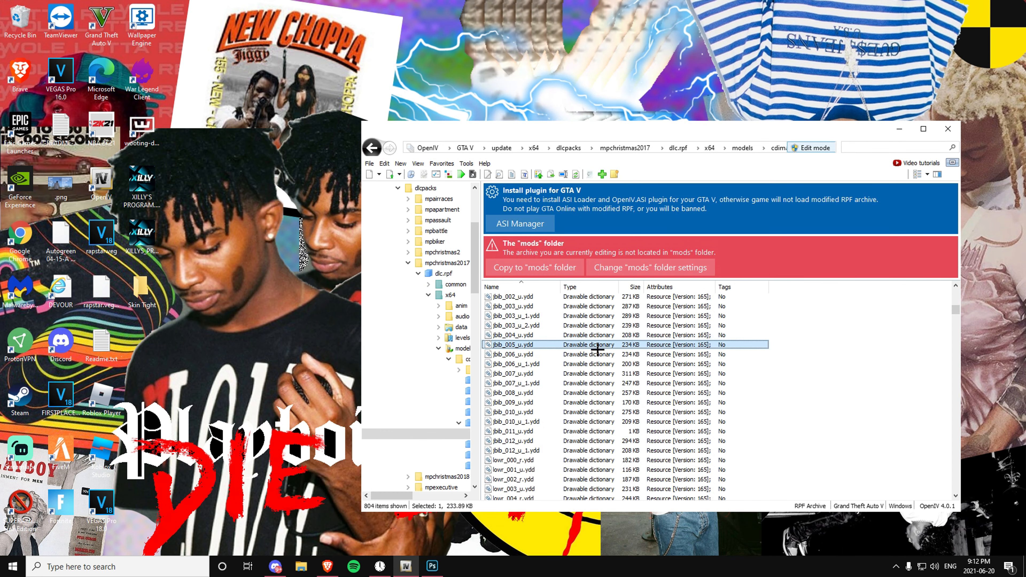
# Step: Locate jbib_diff_005_a_uni.ytd among the texture dictionaries and view its texture in the texture editor, closing the editor when done
pyautogui.scroll(-20, 597, 350)
pyautogui.scroll(-20, 547, 382)
pyautogui.scroll(-4, 553, 390)
pyautogui.scroll(-20, 501, 395)
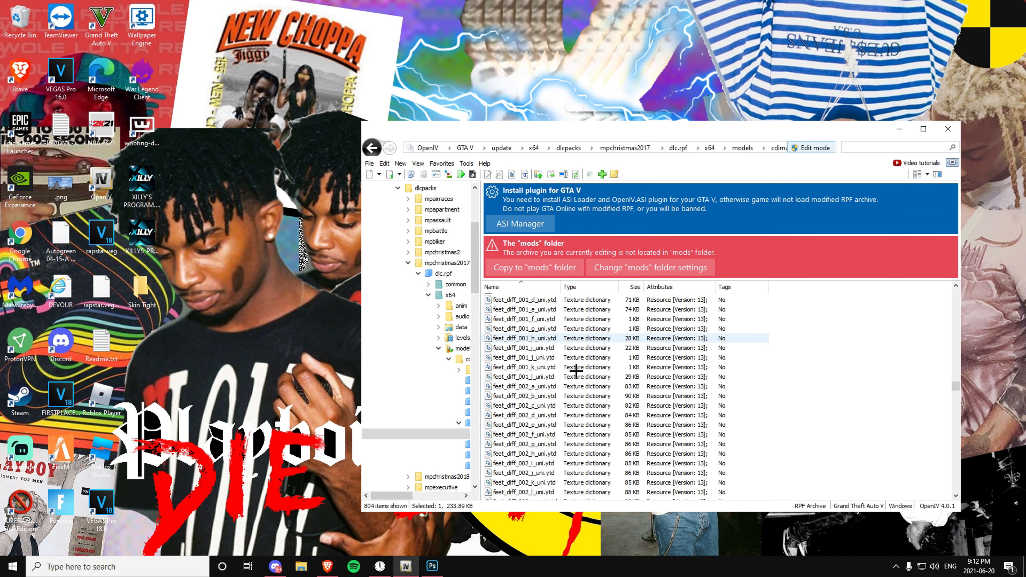
pyautogui.scroll(-20, 566, 376)
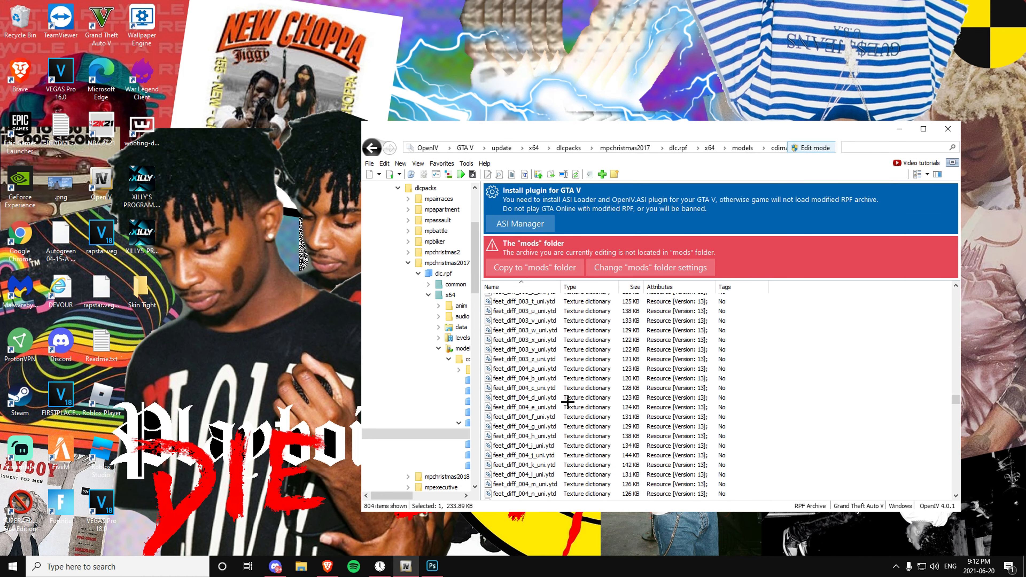
pyautogui.scroll(-20, 554, 409)
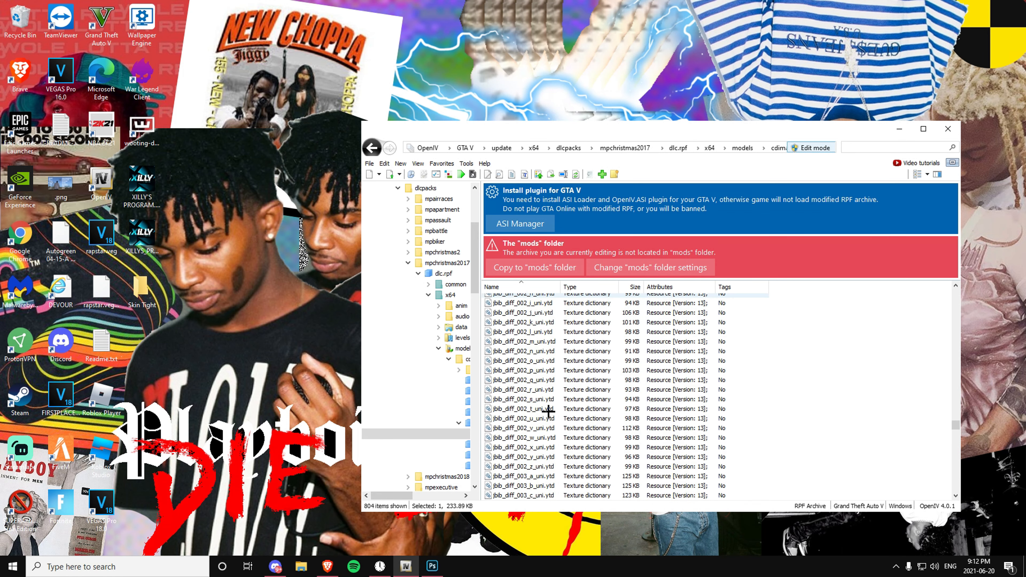
pyautogui.scroll(3, 547, 410)
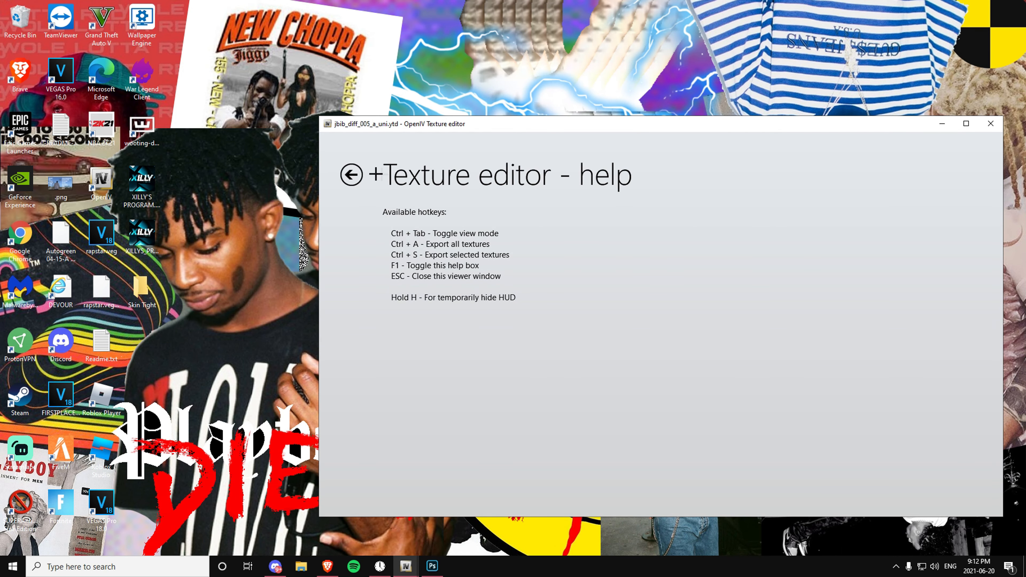
pyautogui.click(364, 172)
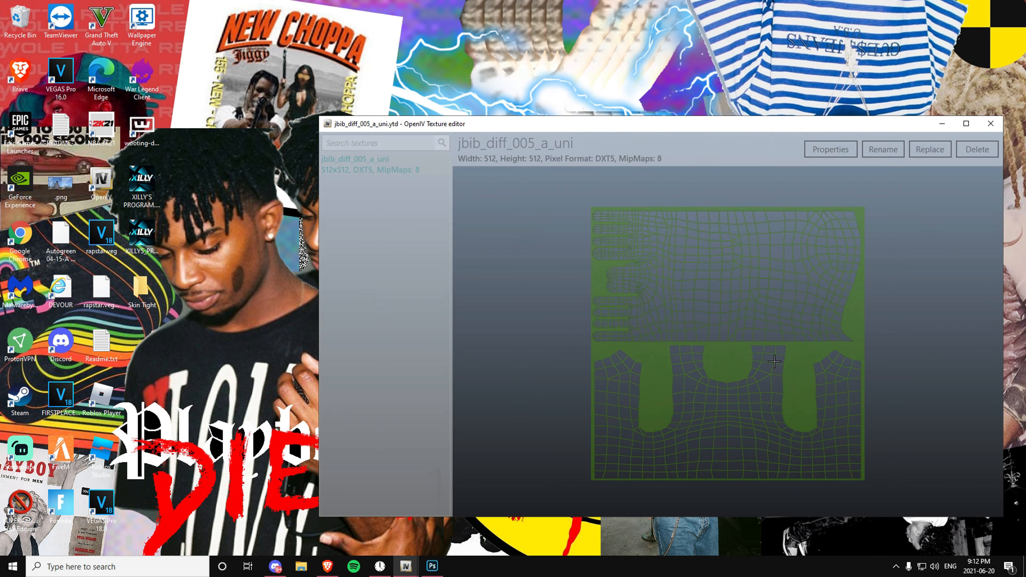
pyautogui.click(990, 123)
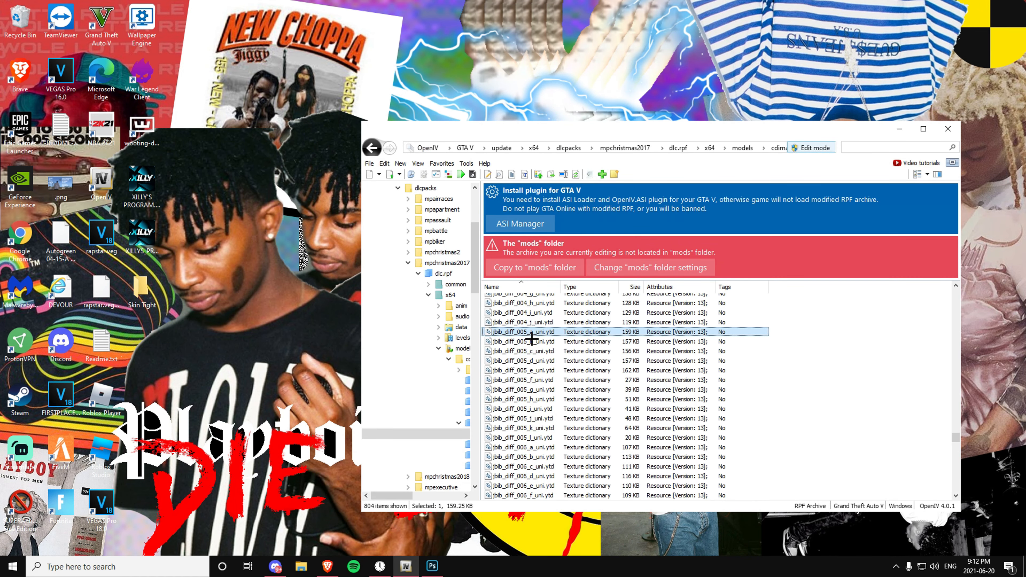
# Step: Copy jbib_diff_005_a_uni.ytd from the archive into the desktop's Skin Tight folder
pyautogui.click(828, 350)
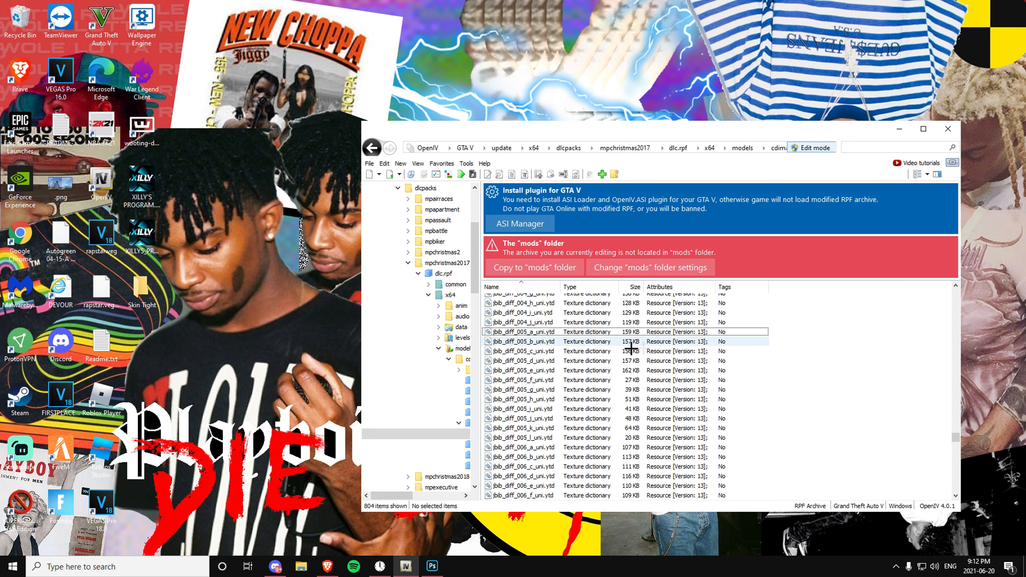
pyautogui.click(585, 334)
pyautogui.click(141, 289)
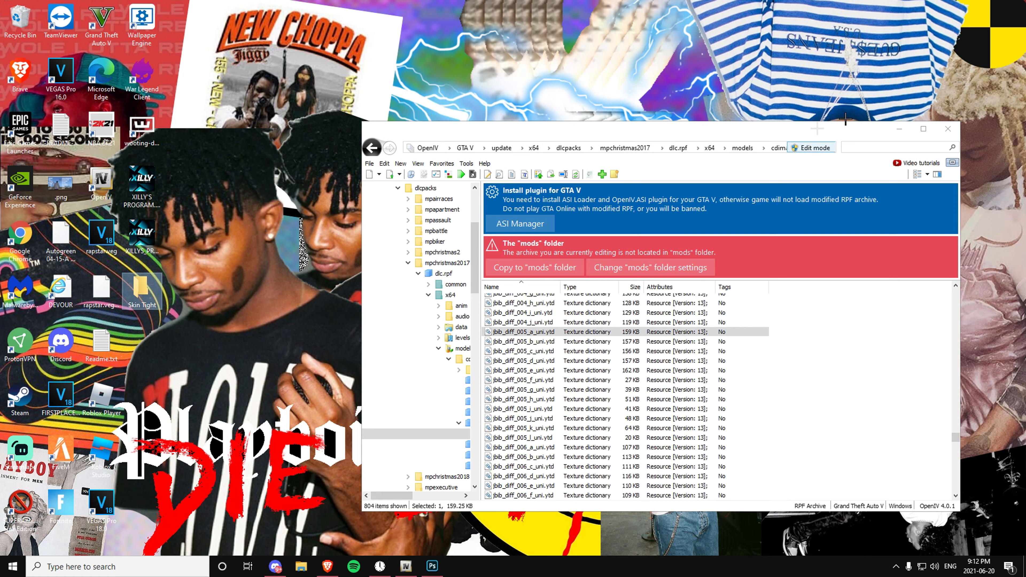
# Step: Close OpenIV and relaunch it for the Windows version of Grand Theft Auto V
pyautogui.click(949, 129)
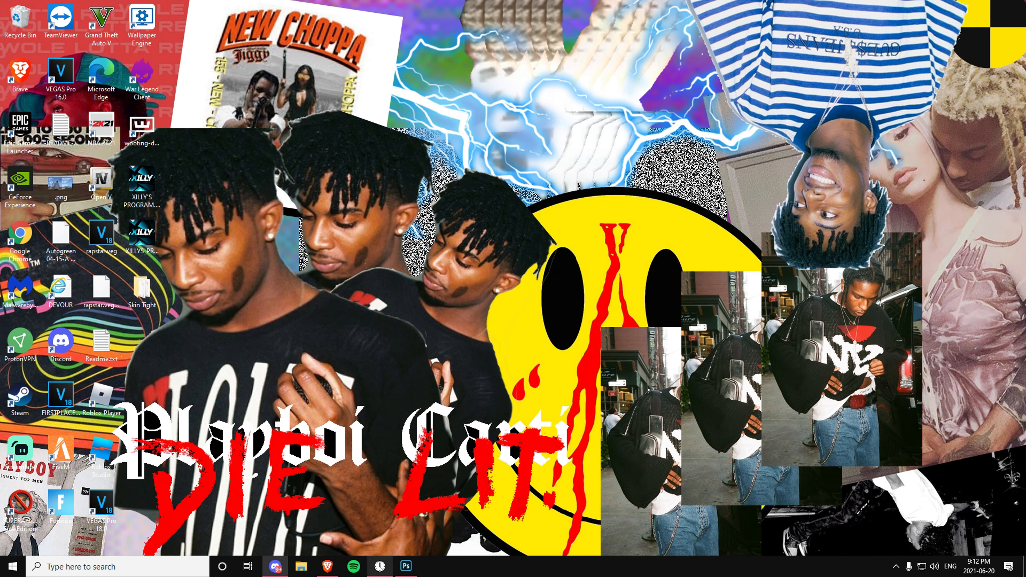
pyautogui.press('super')
pyautogui.write('openiv')
pyautogui.press('Return')
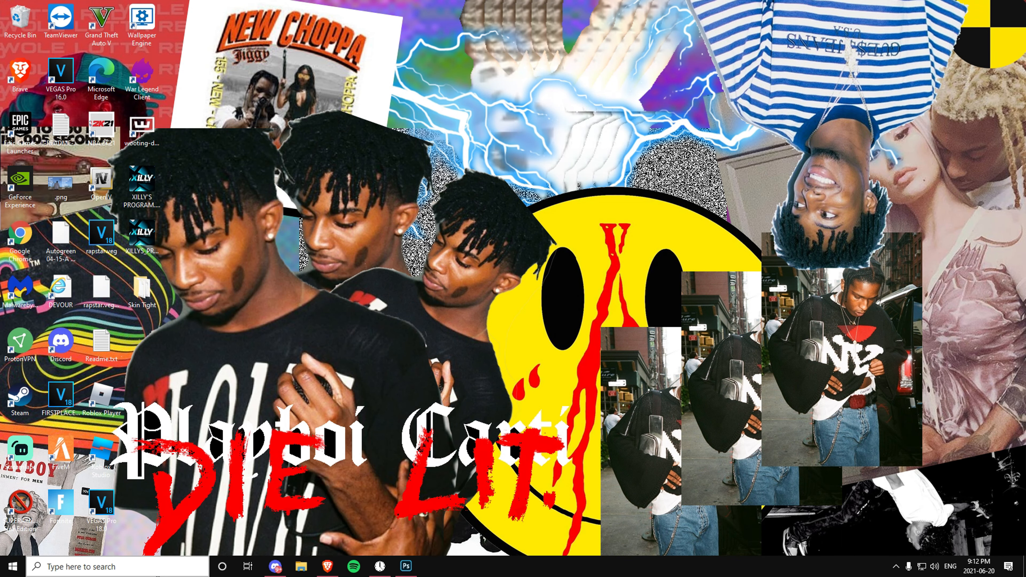
pyautogui.click(465, 300)
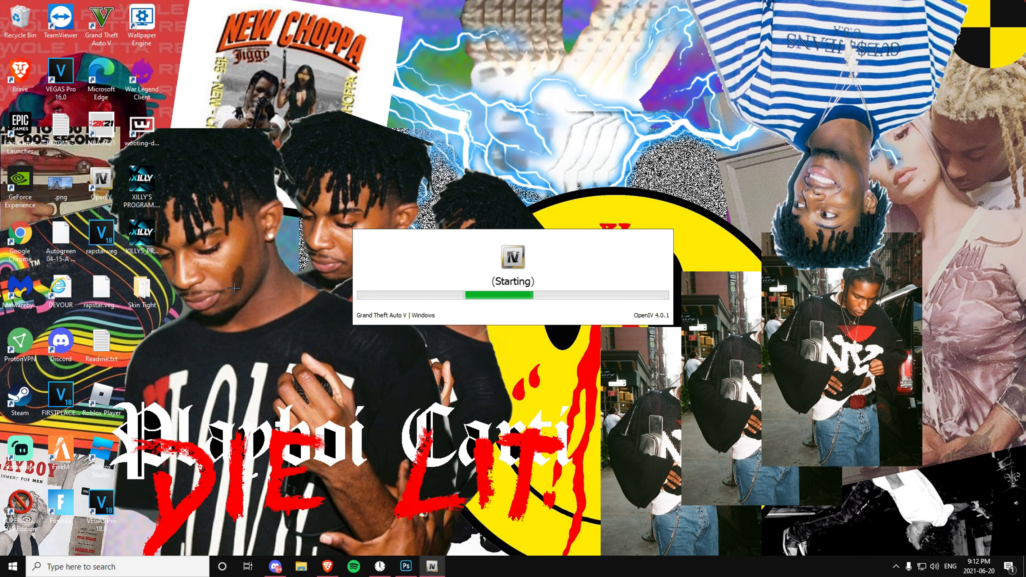
# Step: Open the desktop's Skin Tight folder, then enable edit mode in OpenIV and enter the Skin Tight folder under mods
pyautogui.doubleClick(142, 295)
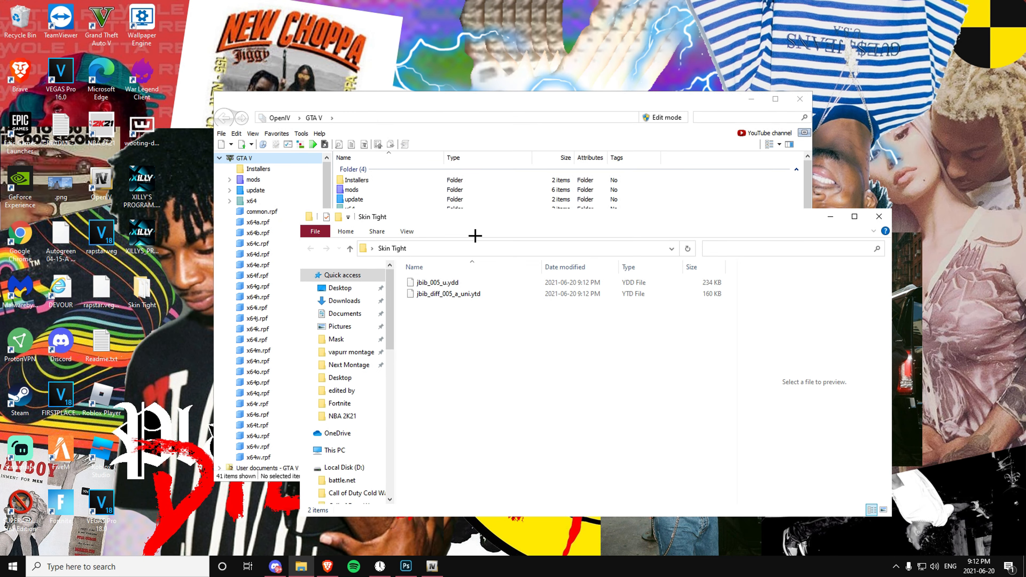
pyautogui.click(266, 180)
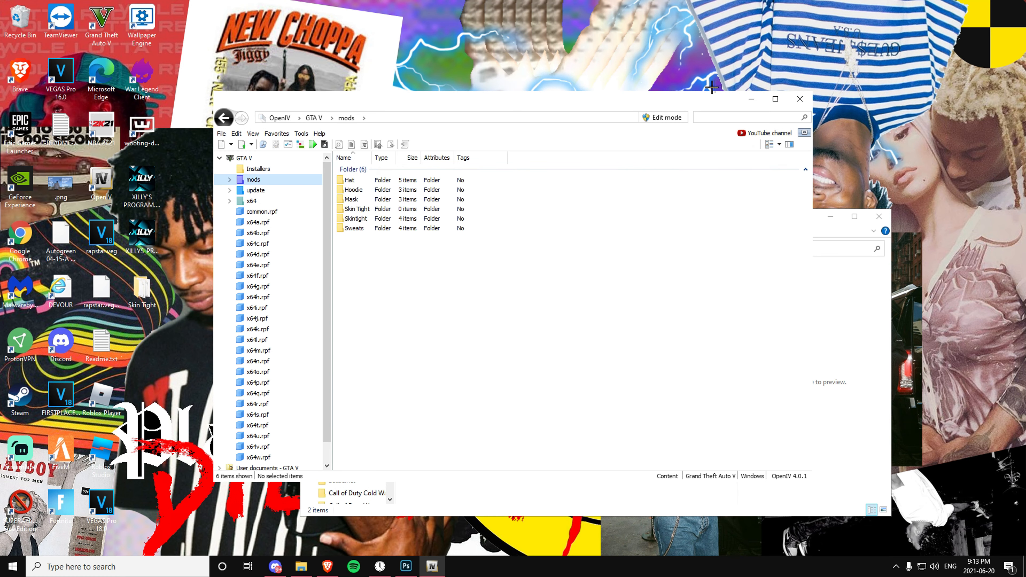
pyautogui.click(656, 118)
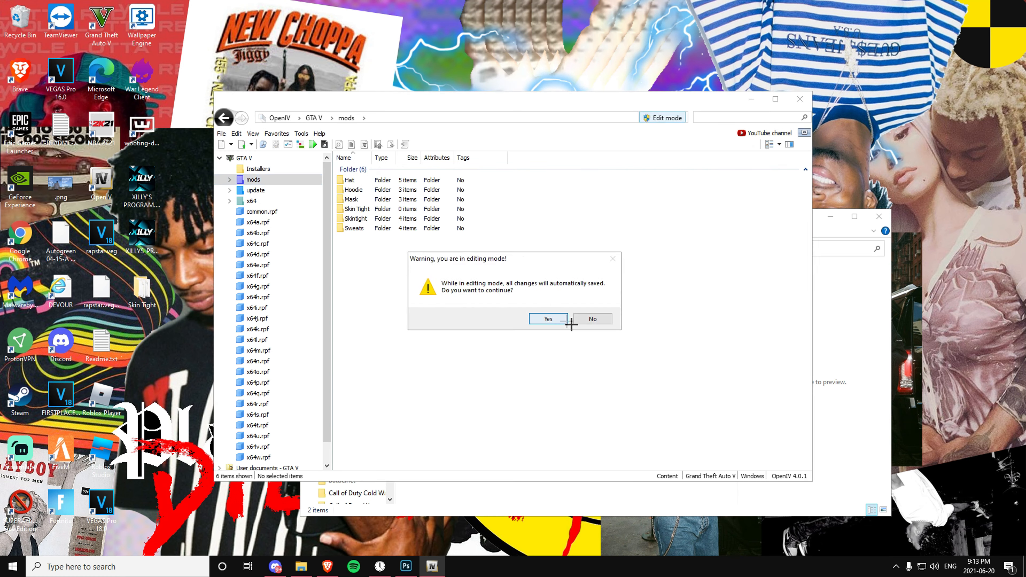
pyautogui.click(552, 319)
pyautogui.click(412, 343)
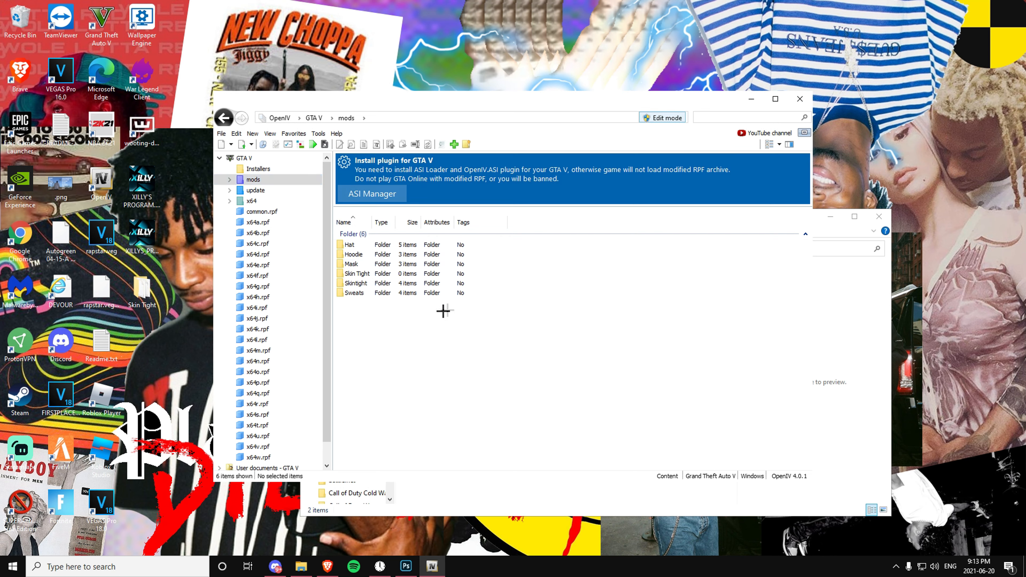
pyautogui.doubleClick(416, 277)
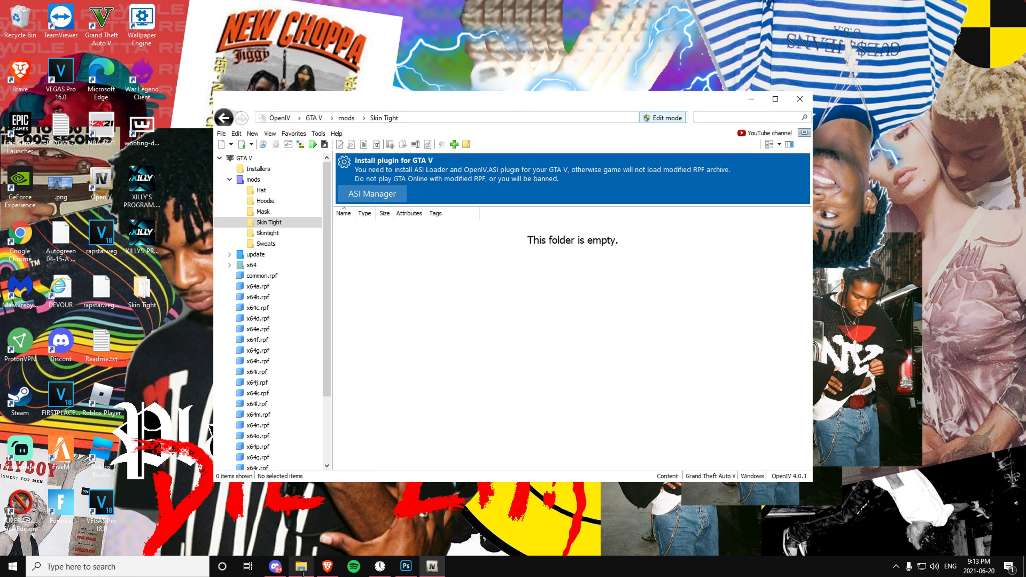
# Step: Copy jbib_005_u.ydd and jbib_diff_005_a_uni.ytd from the desktop folder into the mods Skin Tight folder in OpenIV
pyautogui.click(301, 566)
pyautogui.moveTo(584, 222); pyautogui.dragTo(745, 280)
pyautogui.moveTo(697, 380); pyautogui.dragTo(413, 335)
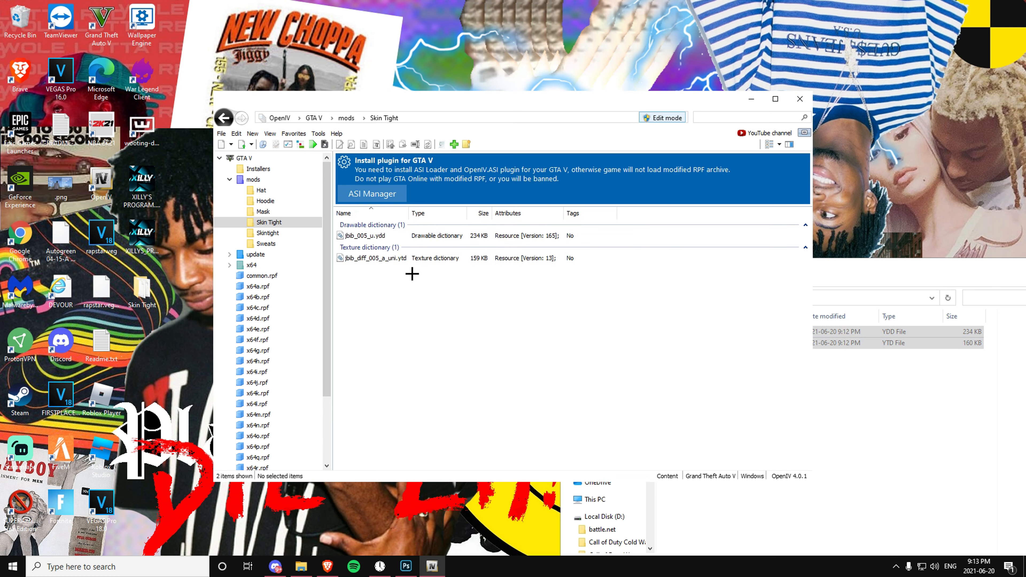
# Step: Open jbib_diff_005_a_uni.ytd in the texture editor and start exporting its texture to the desktop's Skin Tight folder
pyautogui.click(372, 268)
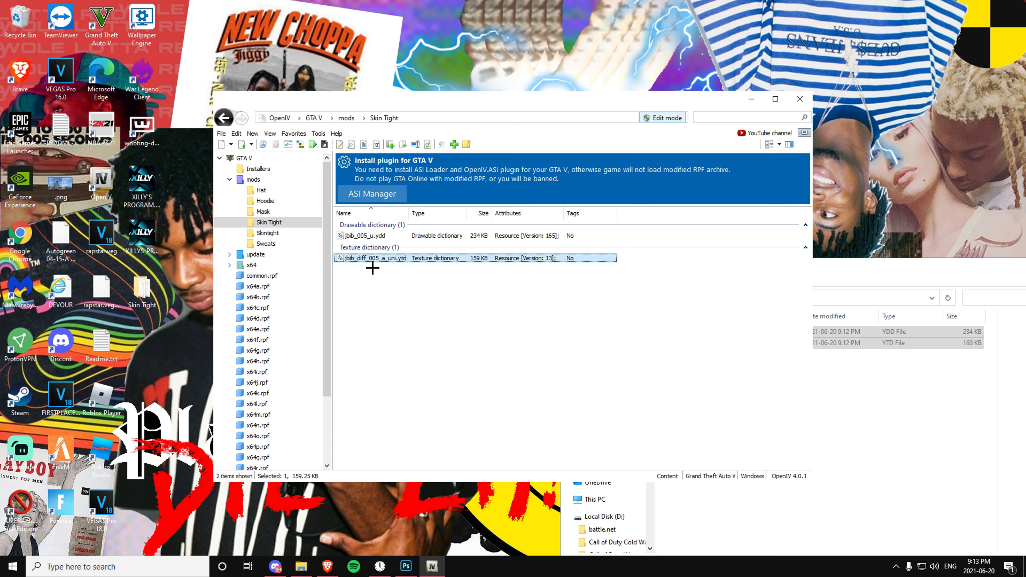
pyautogui.doubleClick(410, 268)
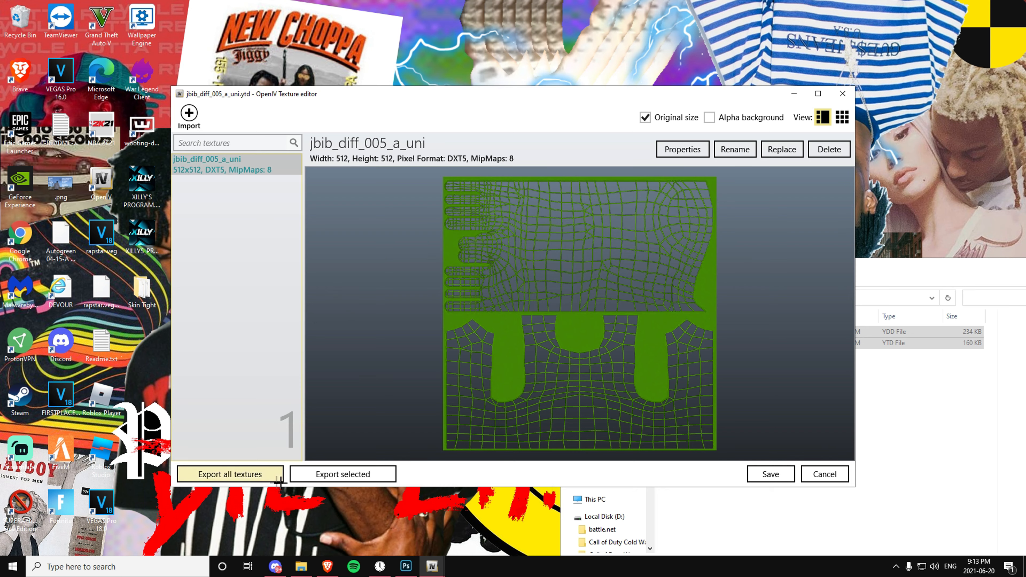
pyautogui.click(338, 474)
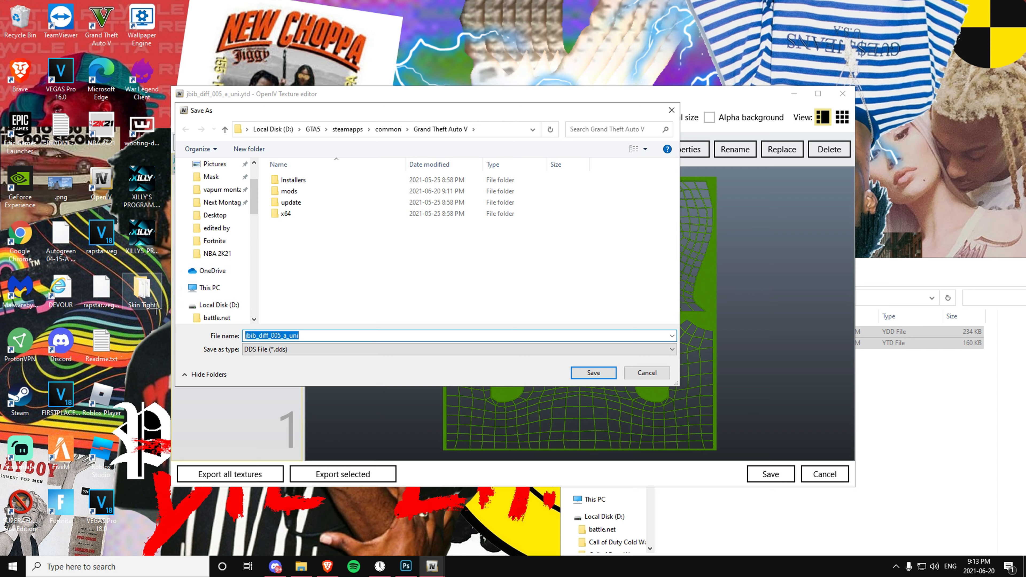
pyautogui.moveTo(152, 310); pyautogui.dragTo(191, 234)
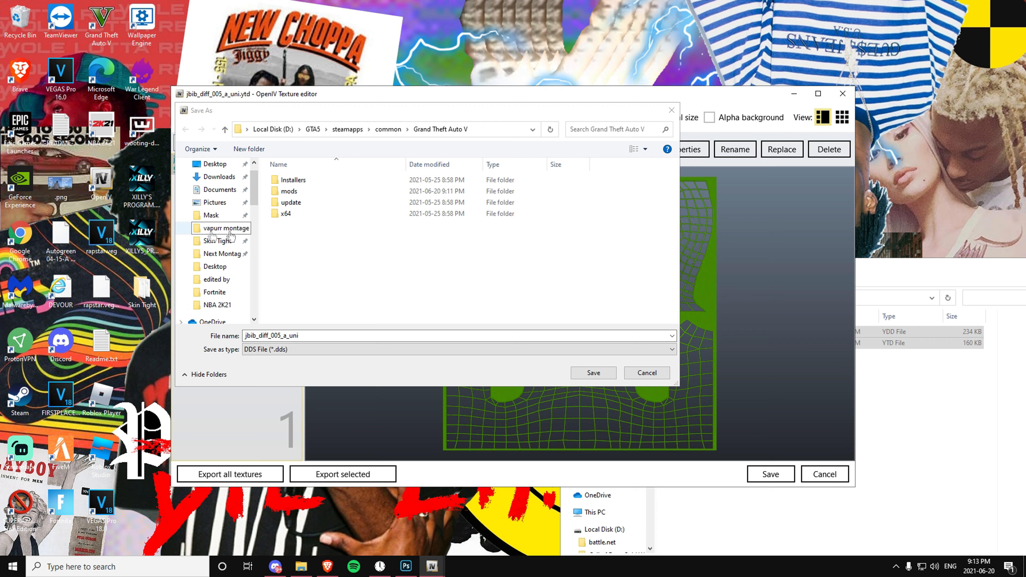
pyautogui.click(214, 241)
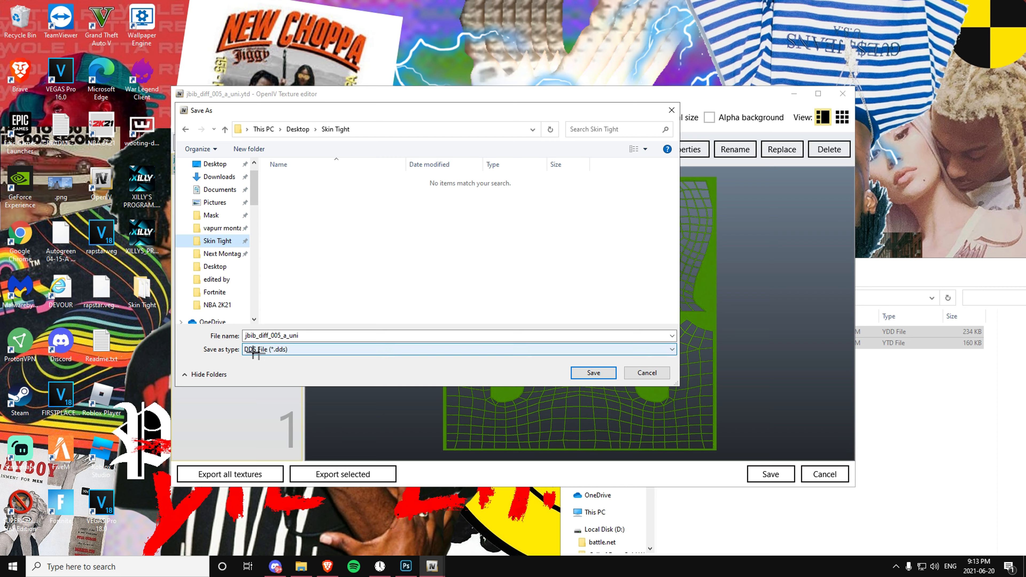
# Step: Export the texture in PNG format as jbib_diff_005_a_uni.png and close the texture editor
pyautogui.click(273, 361)
pyautogui.click(280, 367)
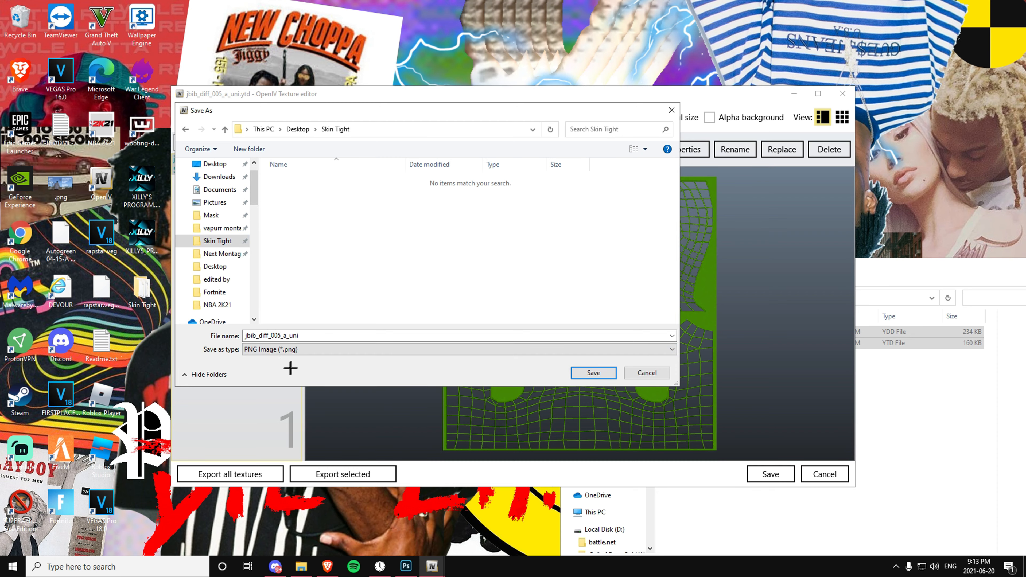
pyautogui.click(328, 338)
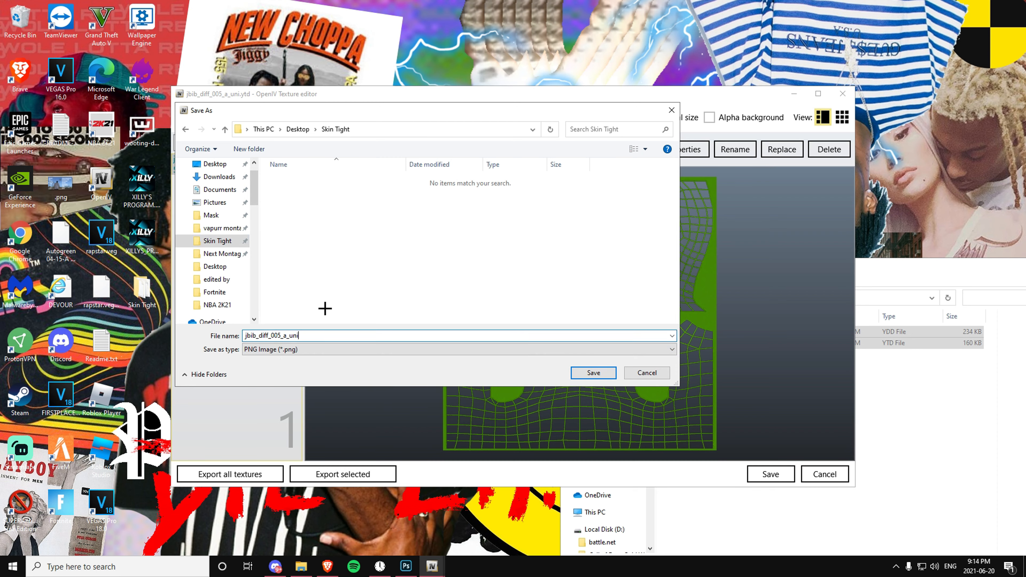
pyautogui.click(318, 358)
pyautogui.click(318, 358)
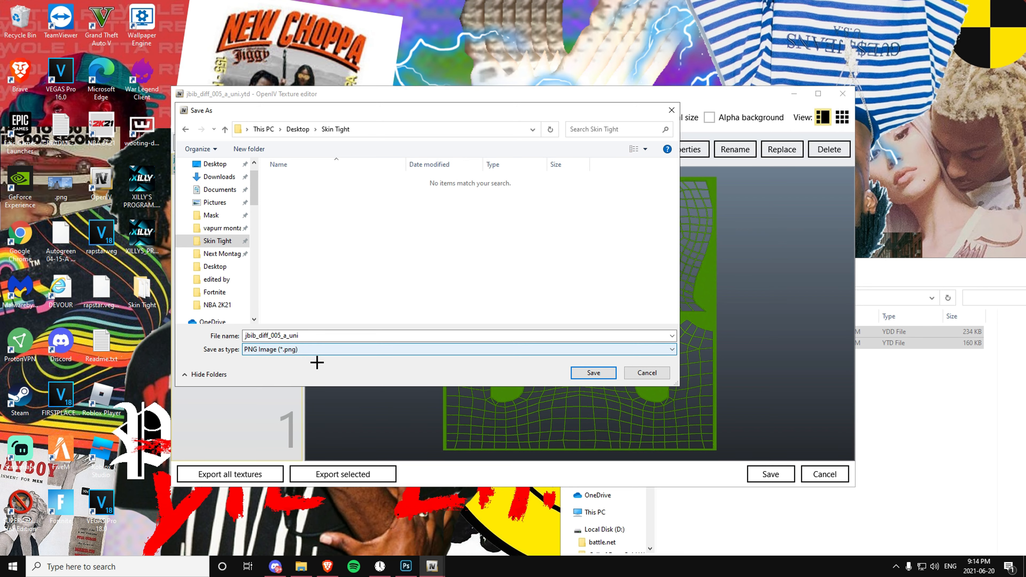
pyautogui.doubleClick(322, 340)
pyautogui.click(326, 336)
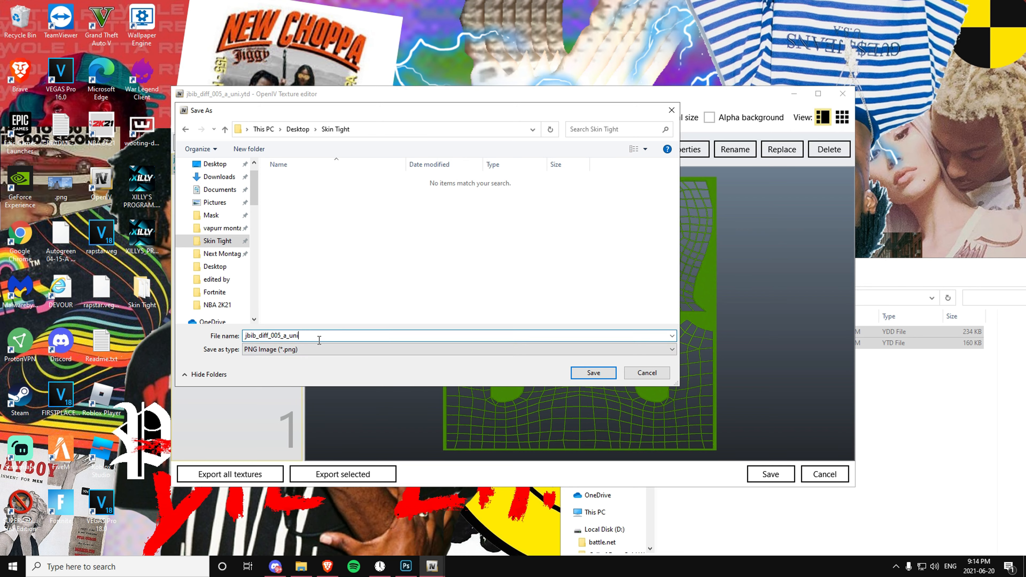
pyautogui.write('.png')
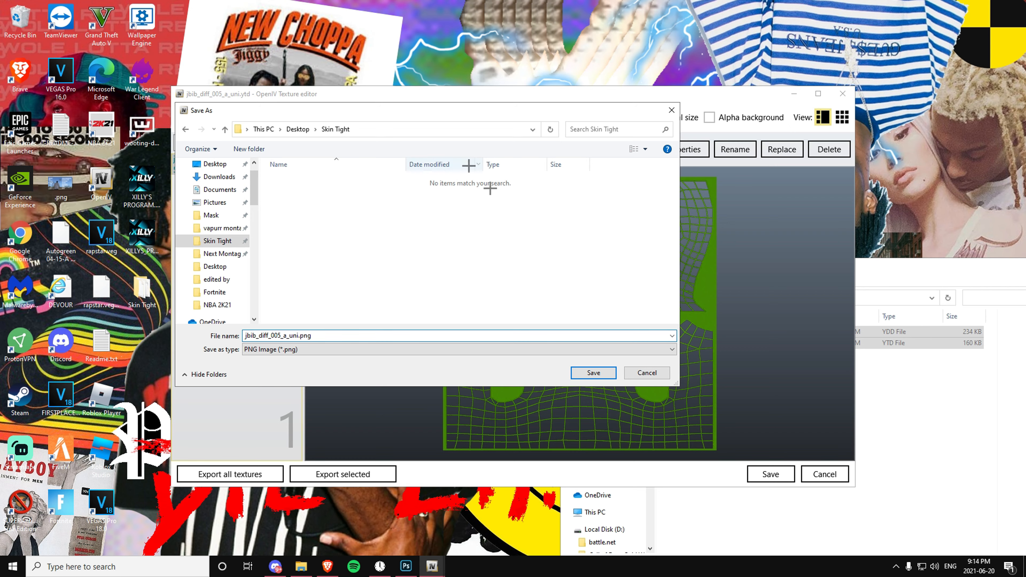
pyautogui.click(611, 372)
pyautogui.click(925, 440)
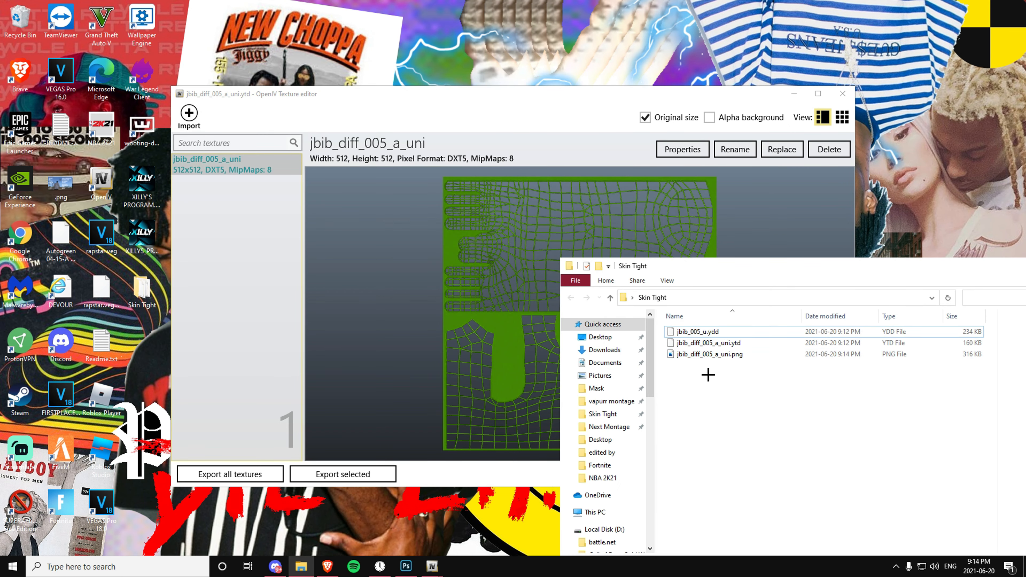
pyautogui.click(573, 130)
pyautogui.click(790, 485)
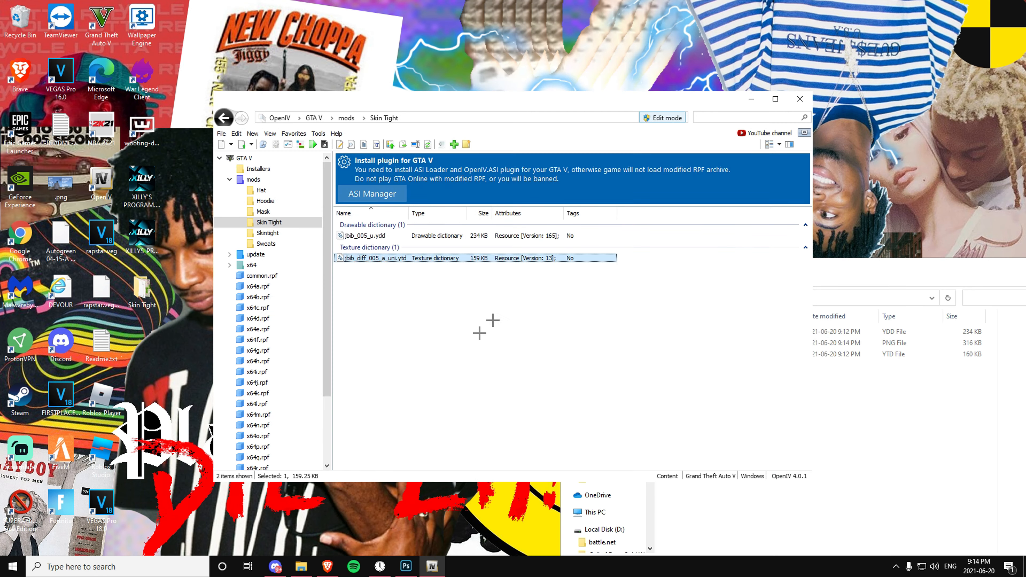
# Step: Copy jbib_diff_005_a_uni.png from the desktop folder into the mods Skin Tight folder in OpenIV and switch to Photoshop
pyautogui.click(709, 343)
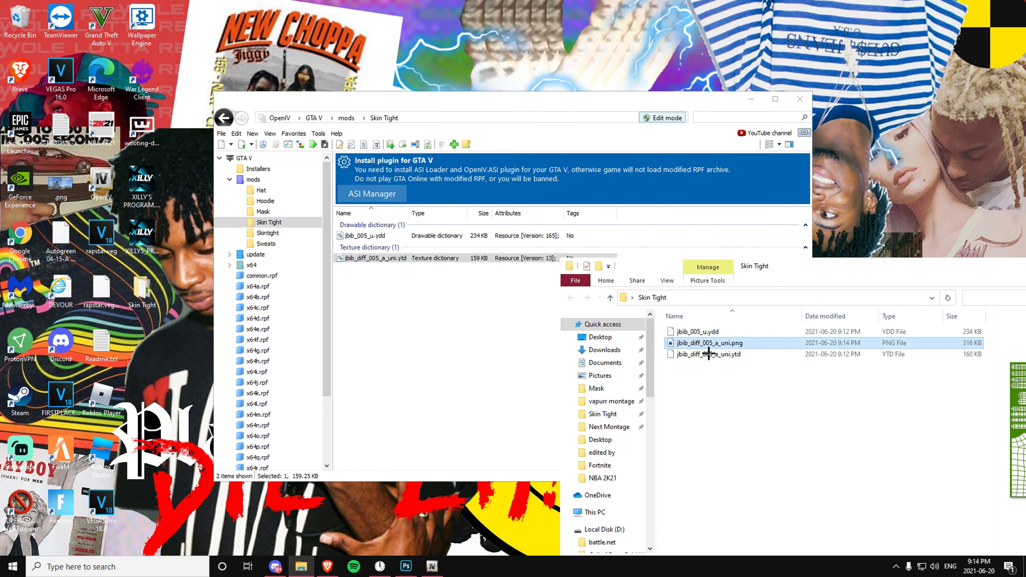
pyautogui.press('Return')
pyautogui.click(723, 6)
pyautogui.moveTo(711, 343); pyautogui.dragTo(396, 314)
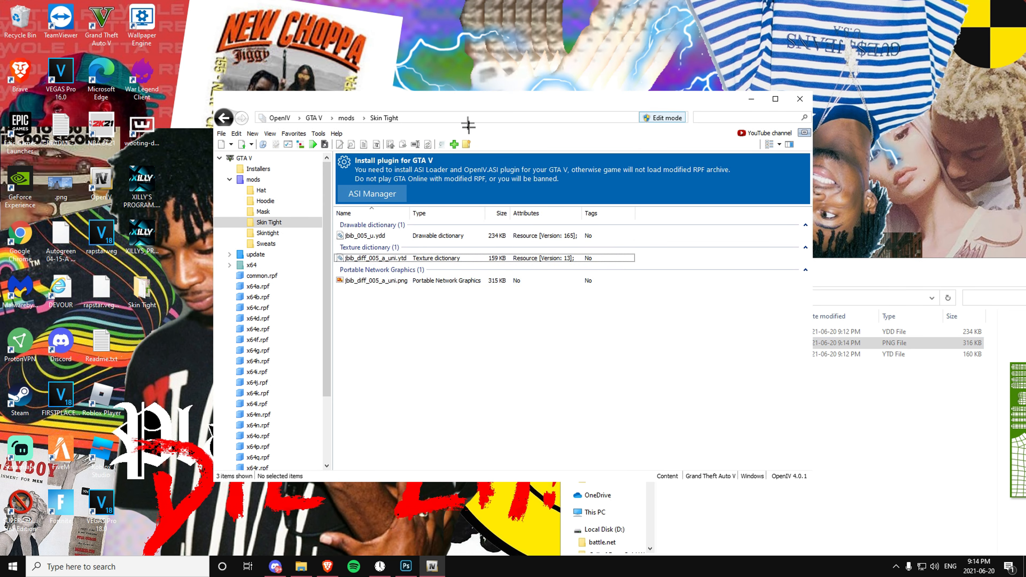
pyautogui.click(410, 569)
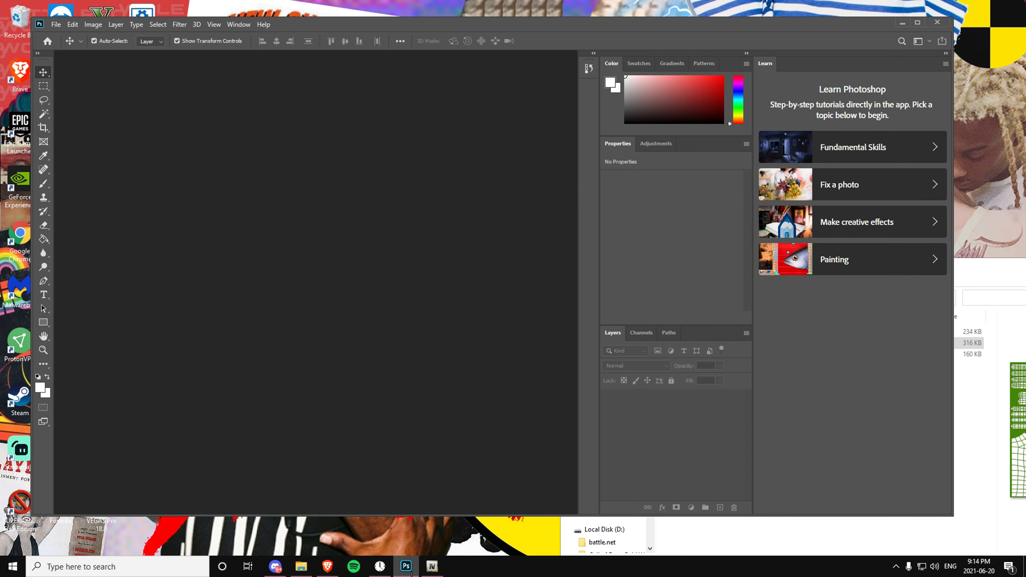
pyautogui.click(917, 23)
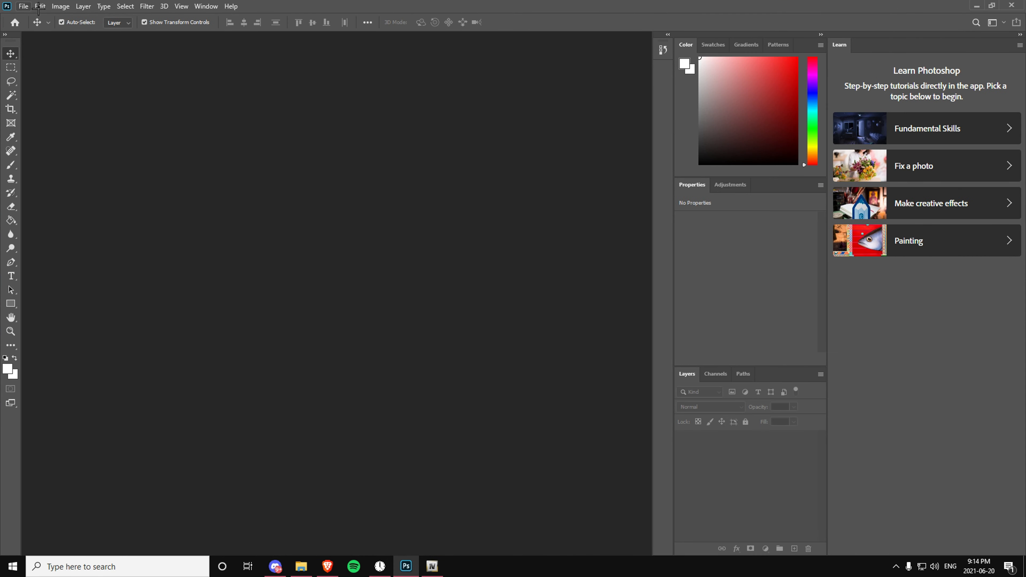
pyautogui.click(23, 6)
pyautogui.click(34, 29)
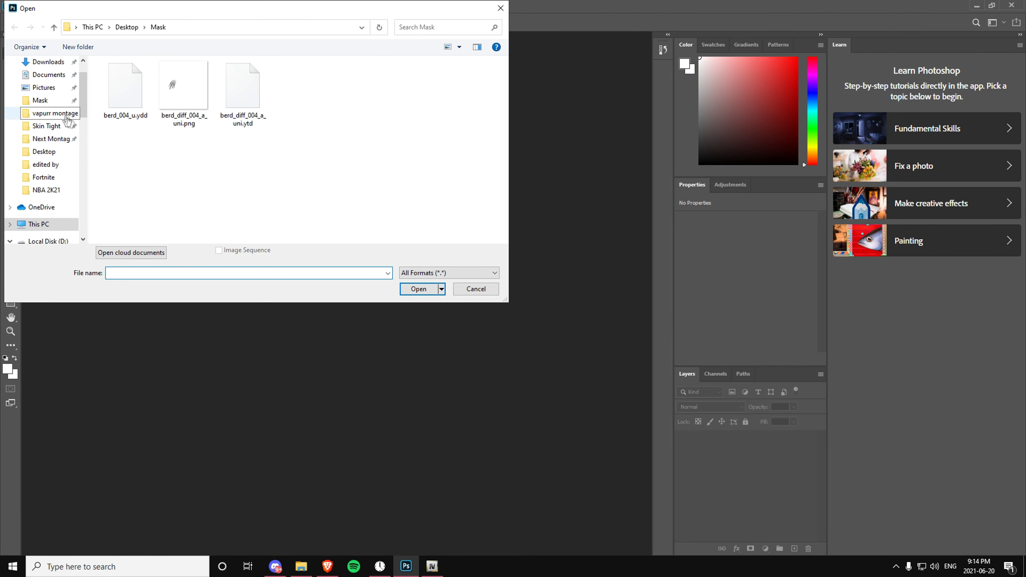
pyautogui.moveTo(165, 11); pyautogui.dragTo(441, 199)
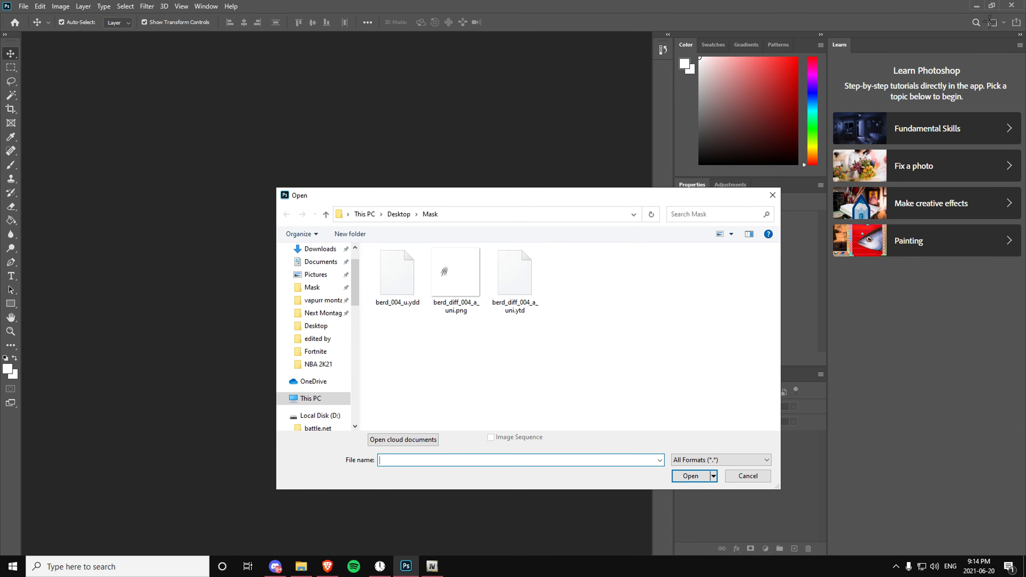
pyautogui.click(743, 476)
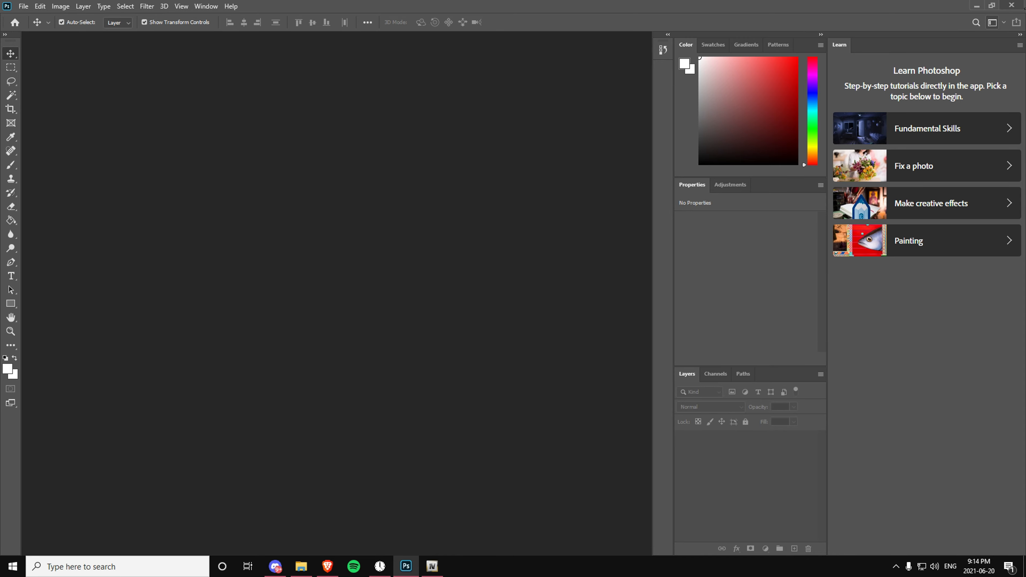
pyautogui.click(991, 5)
# Step: Open jbib_diff_005_a_uni.png from the desktop's Skin Tight folder as a document in Photoshop
pyautogui.click(987, 285)
pyautogui.moveTo(738, 342); pyautogui.dragTo(310, 258)
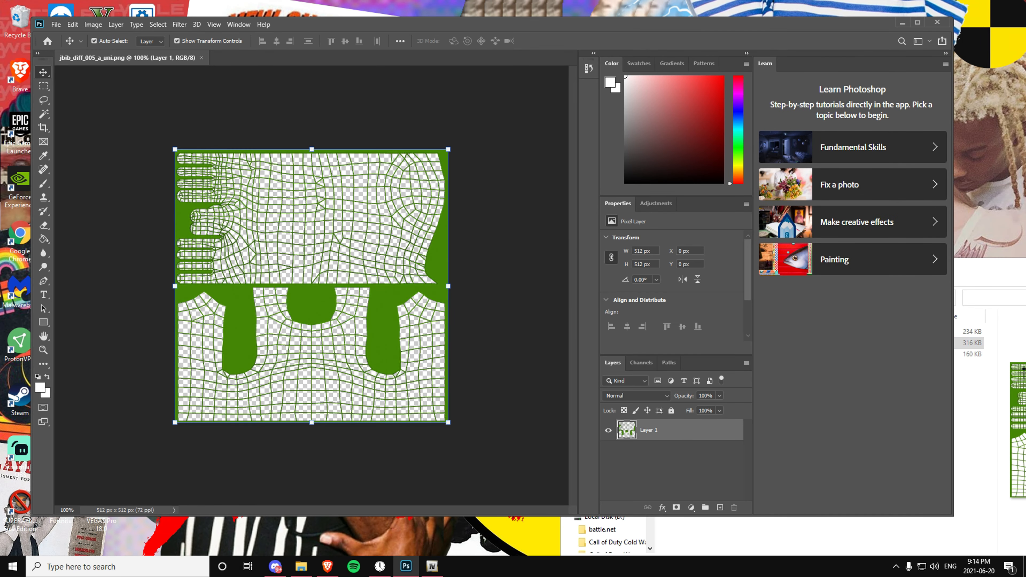
pyautogui.click(977, 343)
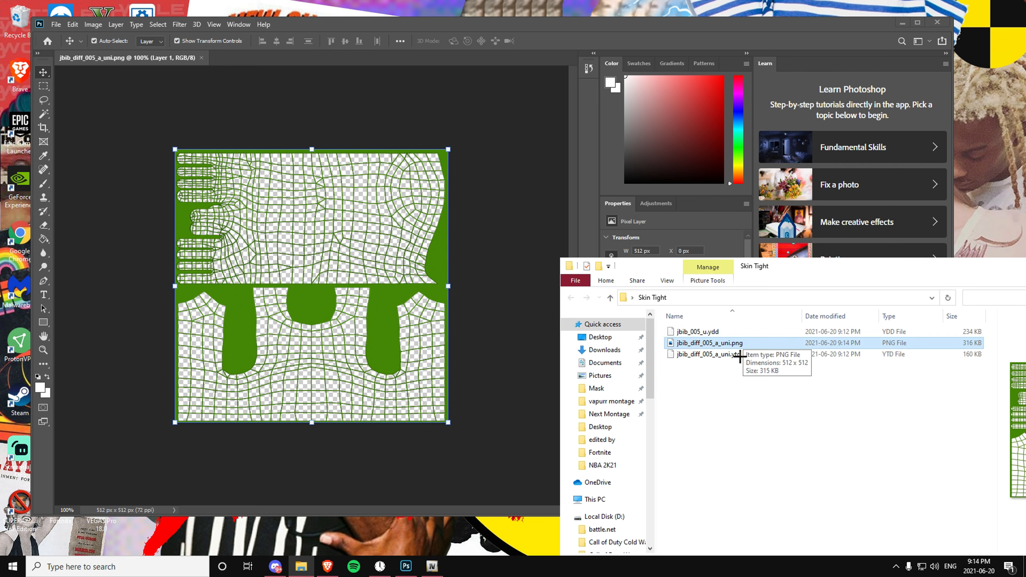
pyautogui.click(518, 256)
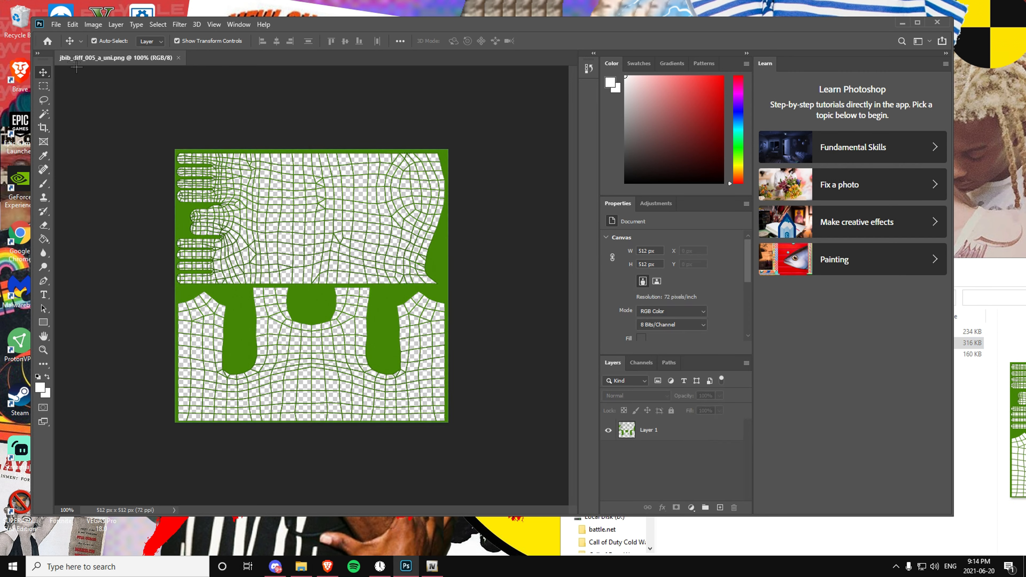
# Step: Add a new empty layer above the texture layer
pyautogui.click(56, 24)
pyautogui.click(462, 103)
pyautogui.click(720, 509)
pyautogui.click(662, 475)
pyautogui.click(644, 434)
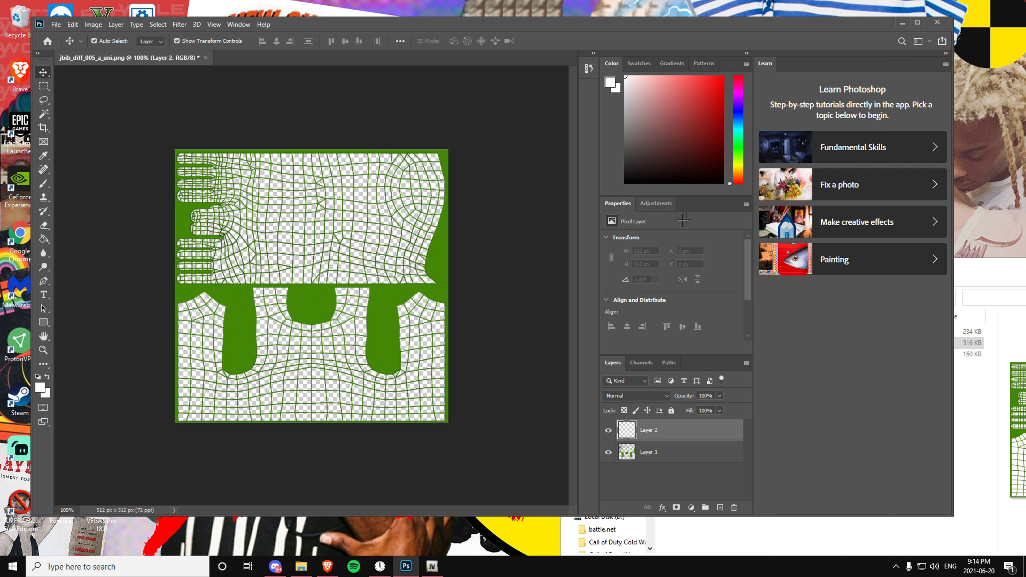
# Step: Fill the new empty layer above the texture with black using the Paint Bucket
pyautogui.moveTo(638, 162); pyautogui.dragTo(598, 233)
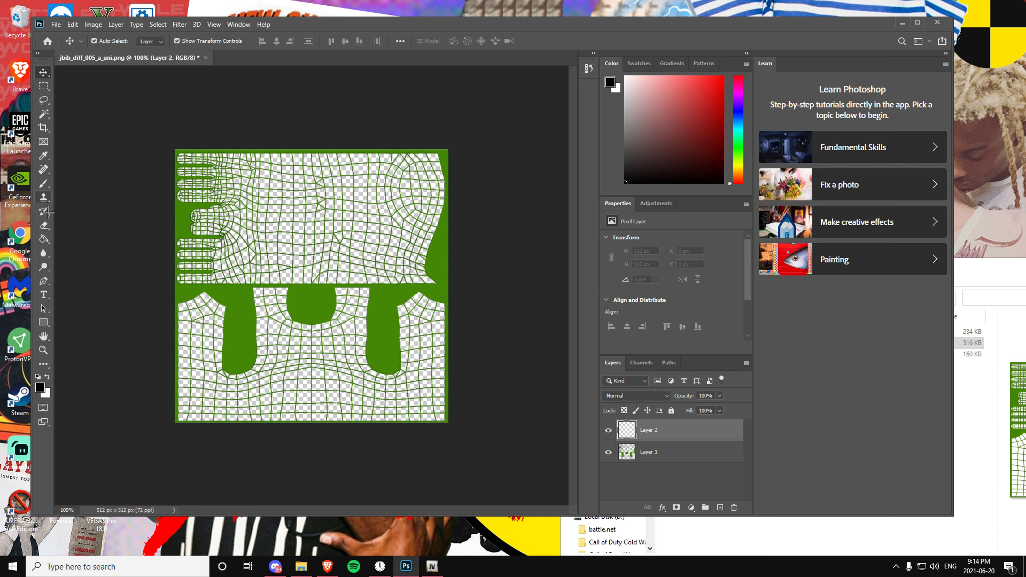
pyautogui.click(44, 241)
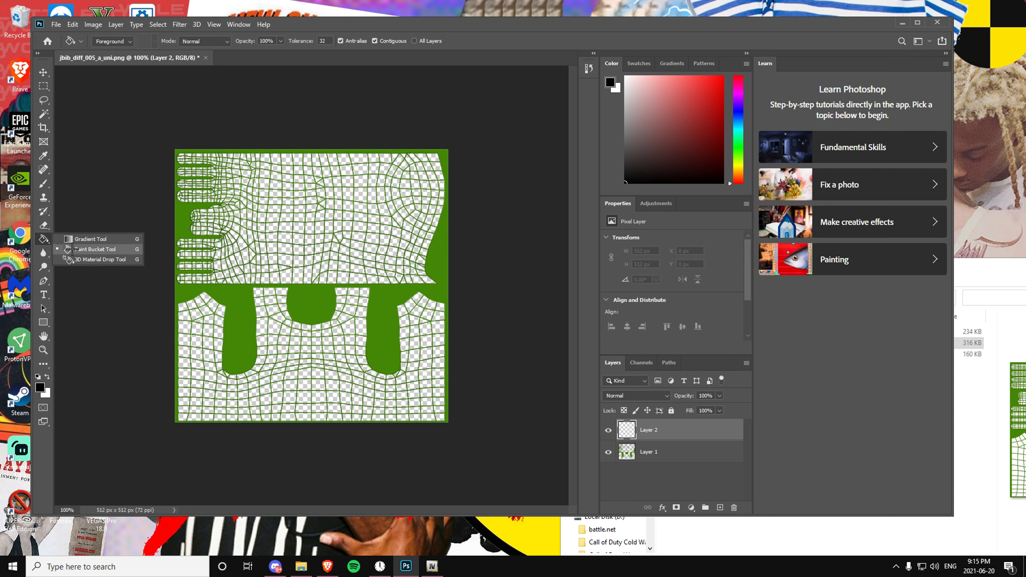
pyautogui.click(59, 247)
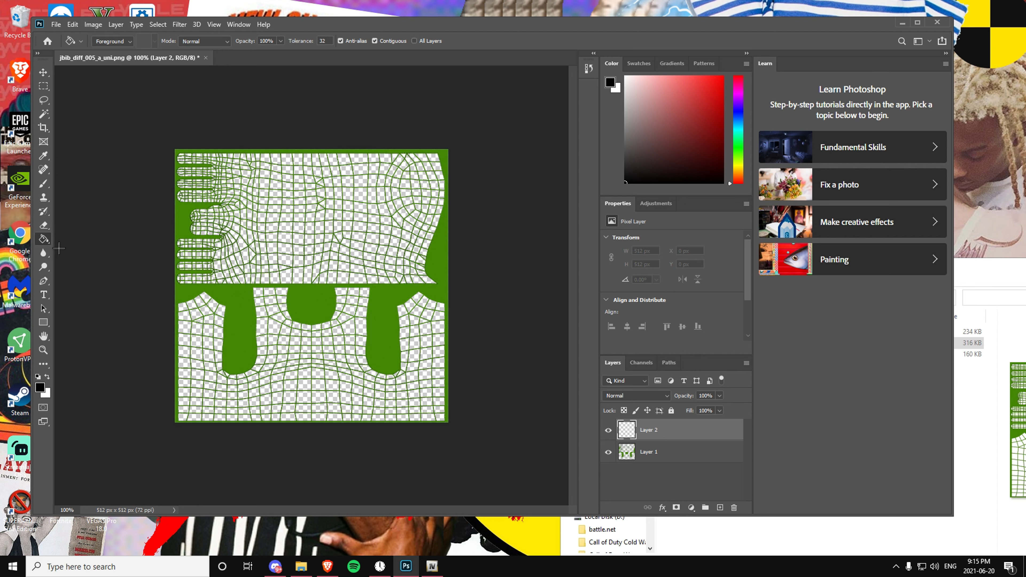
pyautogui.rightClick(53, 249)
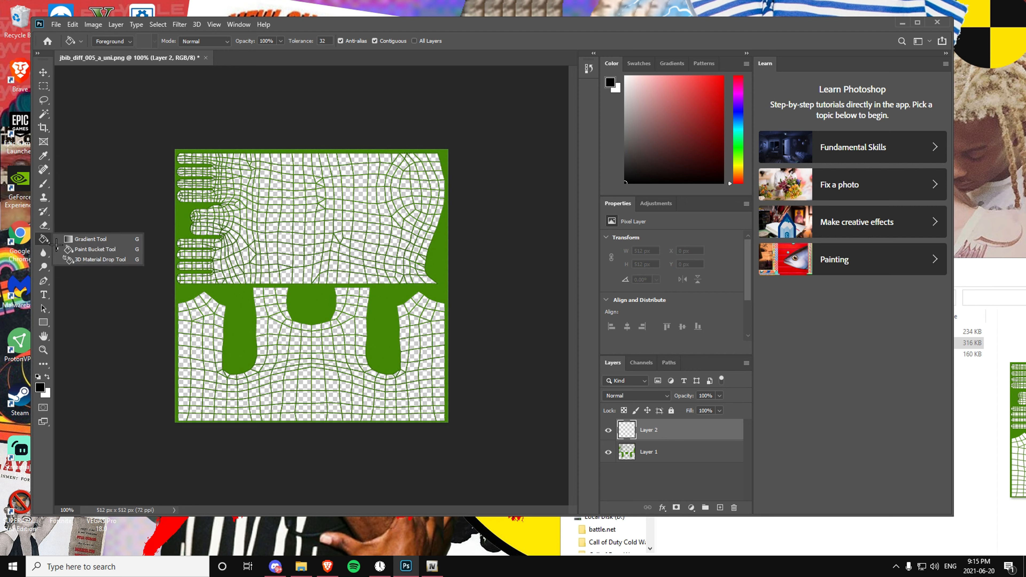
pyautogui.click(74, 240)
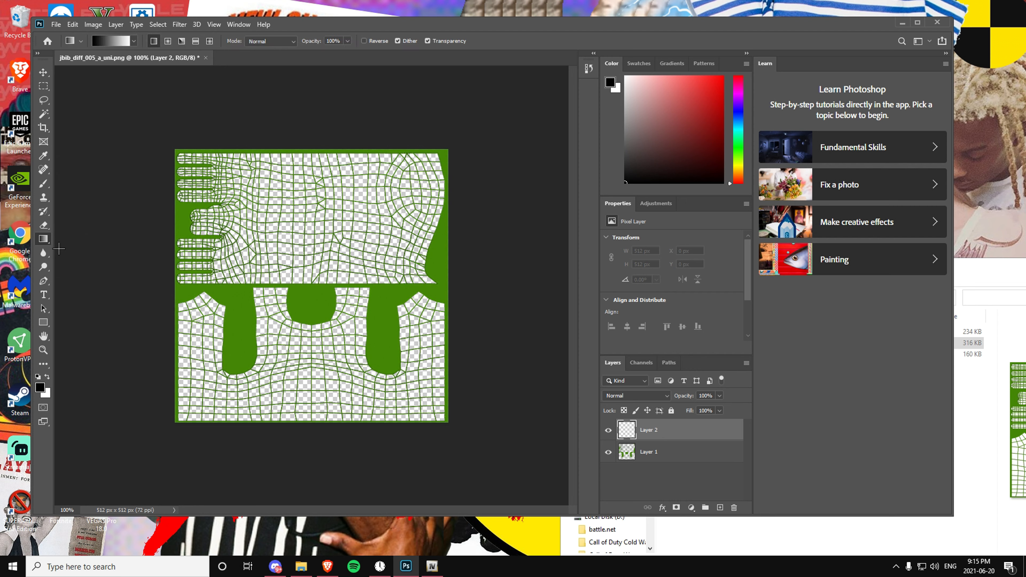
pyautogui.rightClick(51, 246)
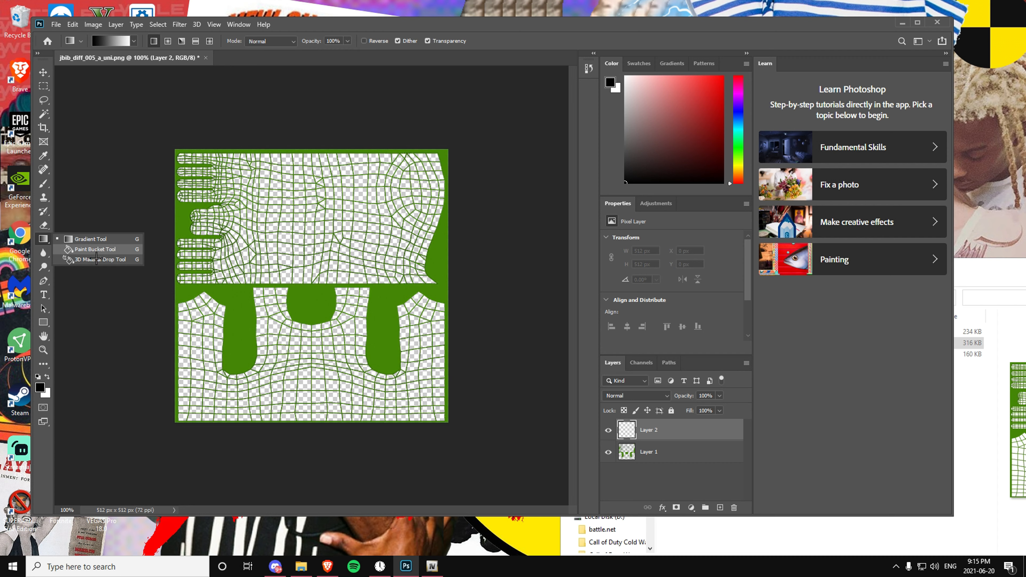
pyautogui.click(71, 248)
pyautogui.click(350, 254)
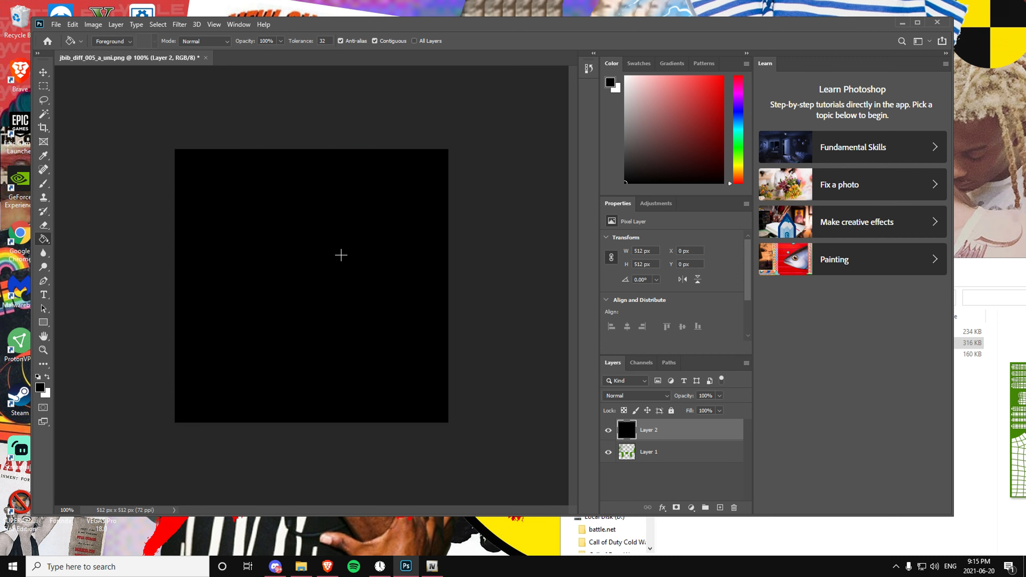
pyautogui.click(716, 460)
pyautogui.click(642, 432)
# Step: Switch to the Brave browser and run a Google image search for "skull png" in a new tab
pyautogui.click(328, 567)
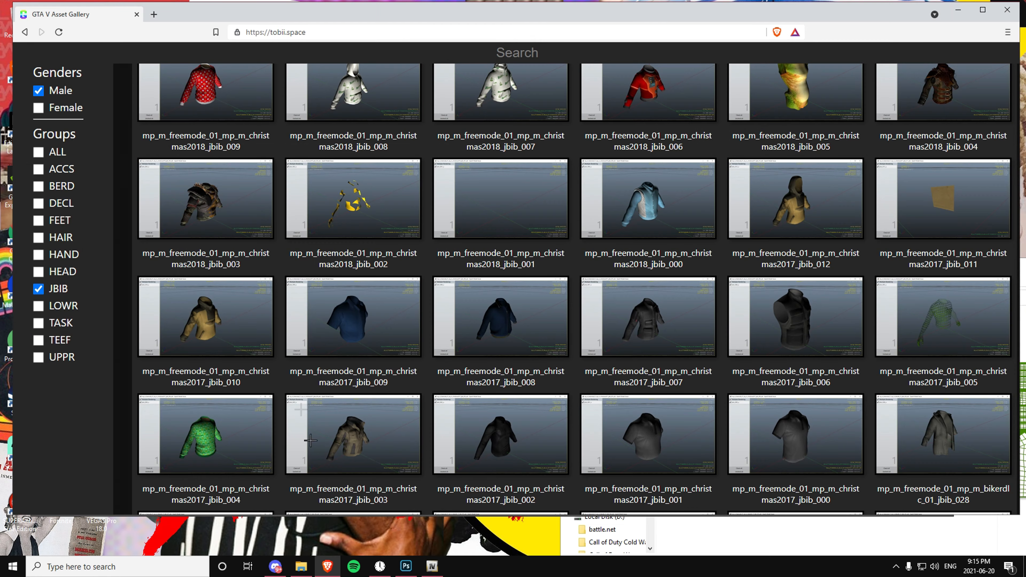
pyautogui.click(154, 15)
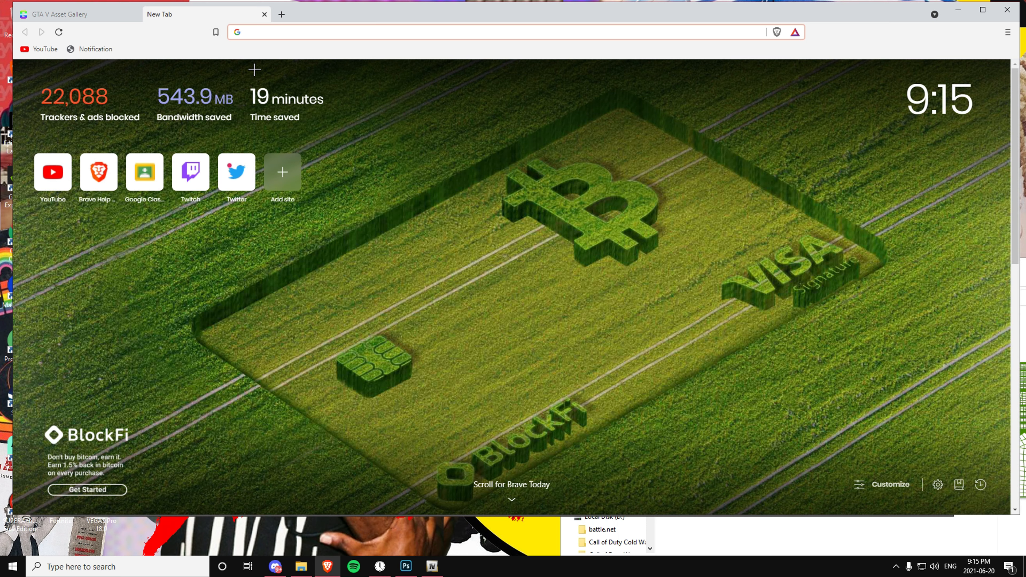
pyautogui.write('sk')
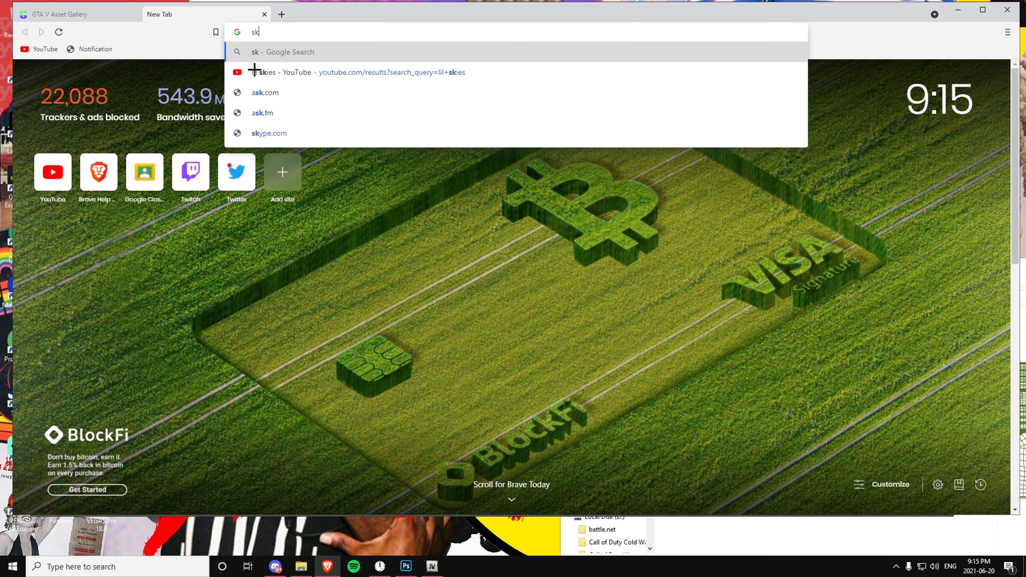
pyautogui.write('ull png')
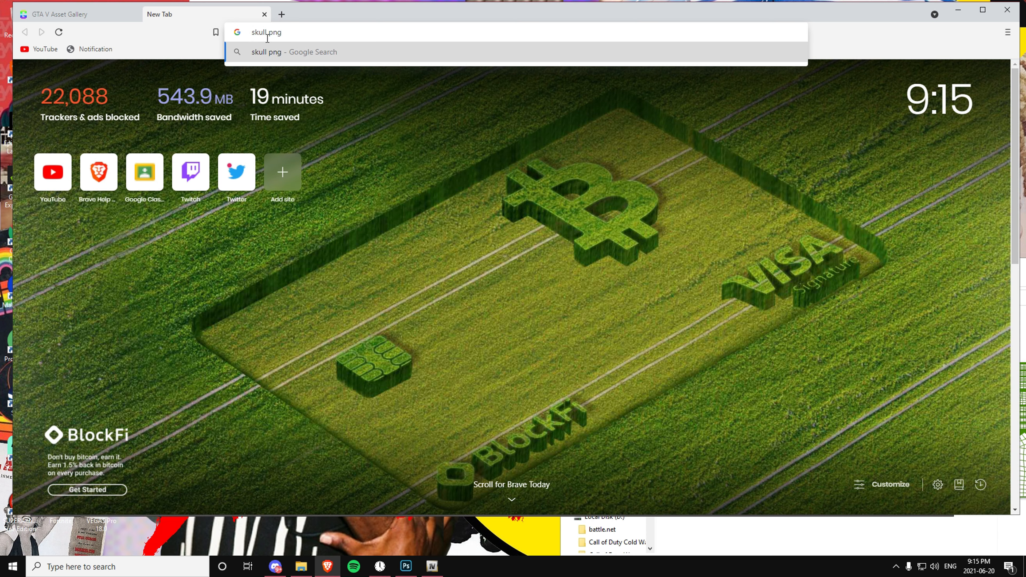
pyautogui.click(292, 39)
pyautogui.press('Return')
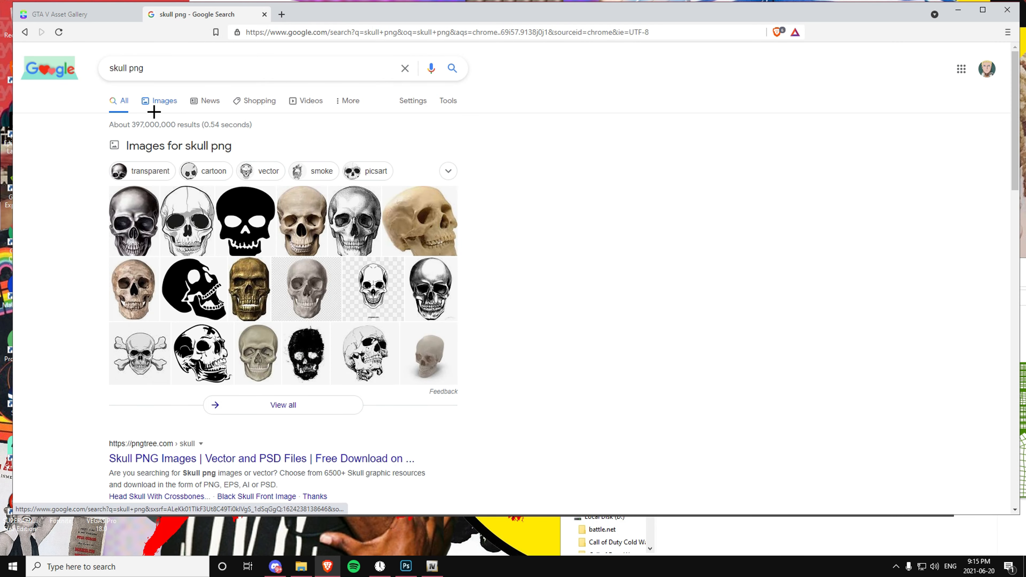
pyautogui.click(154, 112)
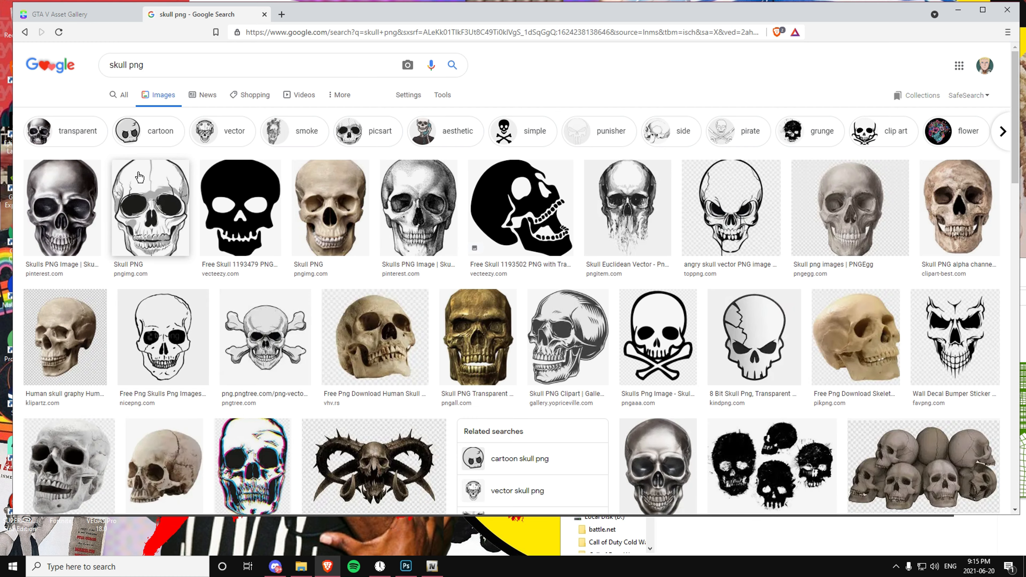
# Step: Save the black-and-white human skull drawing from nicepng.com to Downloads under its suggested name and close the browser
pyautogui.click(163, 337)
pyautogui.rightClick(793, 243)
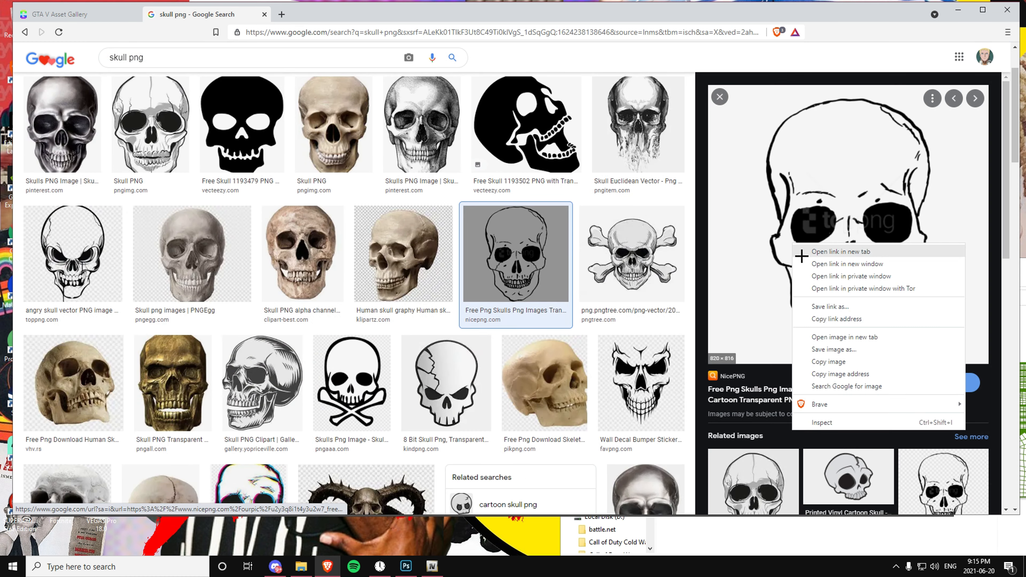
pyautogui.click(832, 350)
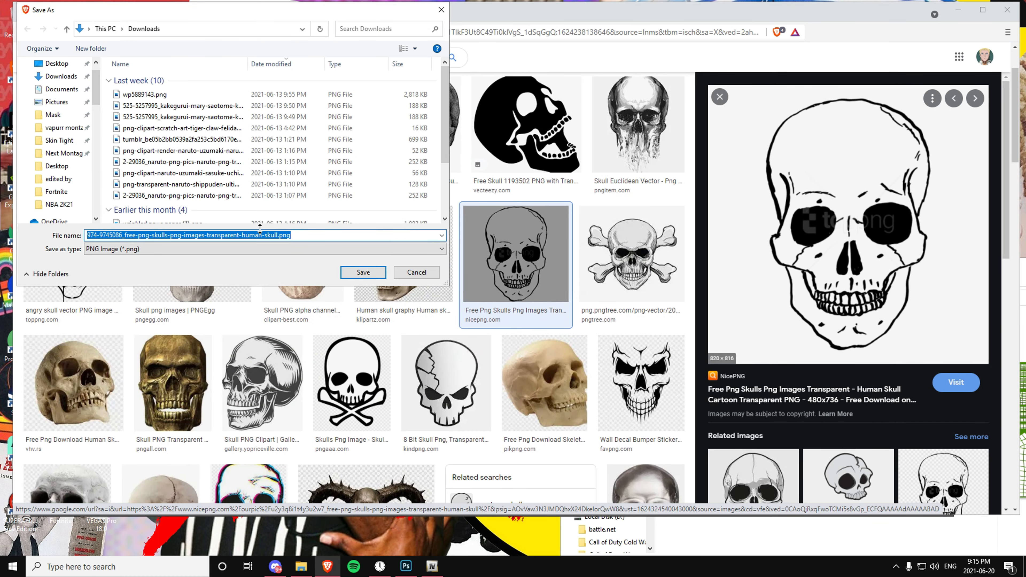
pyautogui.click(354, 269)
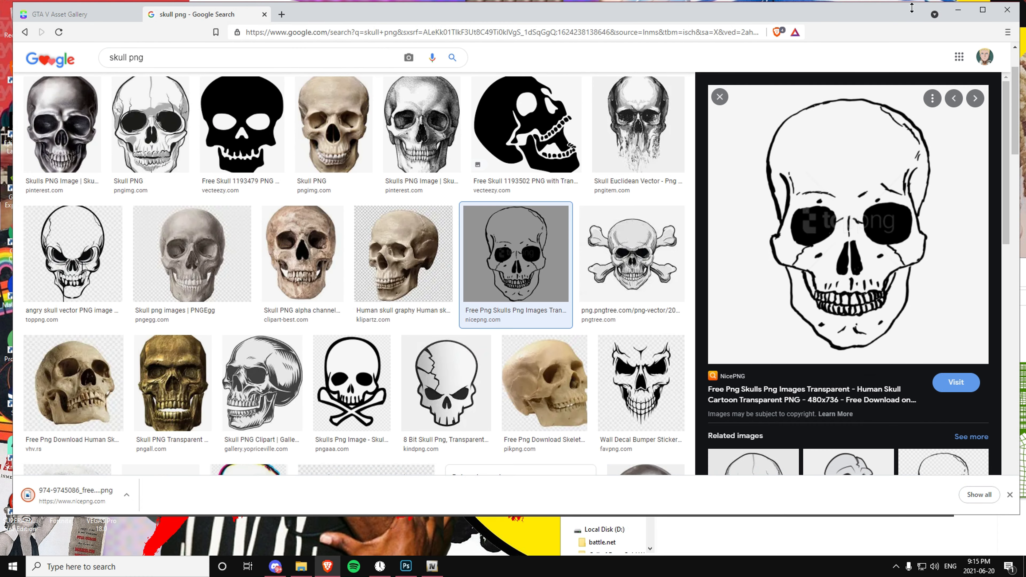
pyautogui.click(1008, 9)
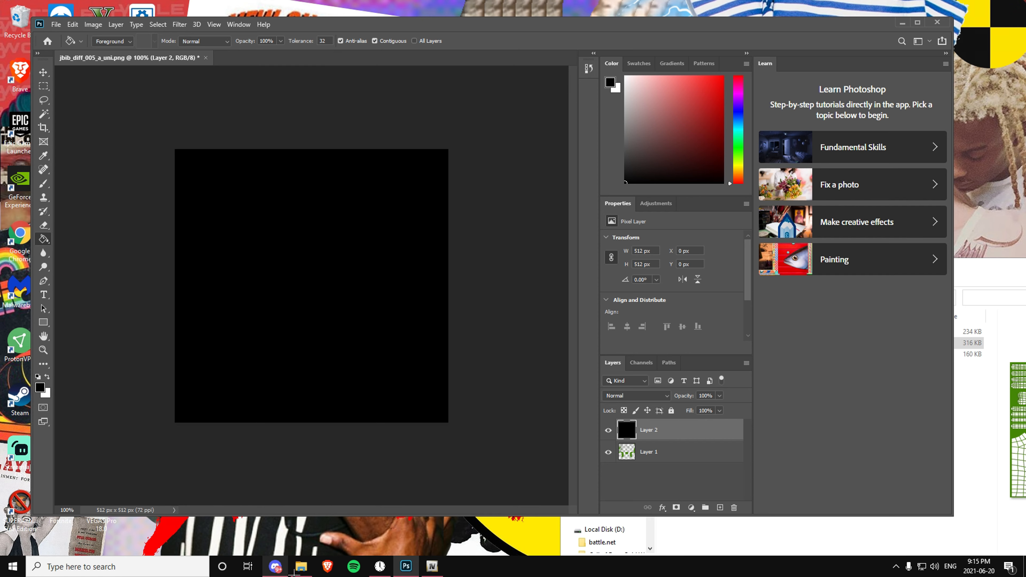
# Step: Place the downloaded skull PNG from File Explorer's recent files into the Photoshop document above the black layer
pyautogui.click(301, 566)
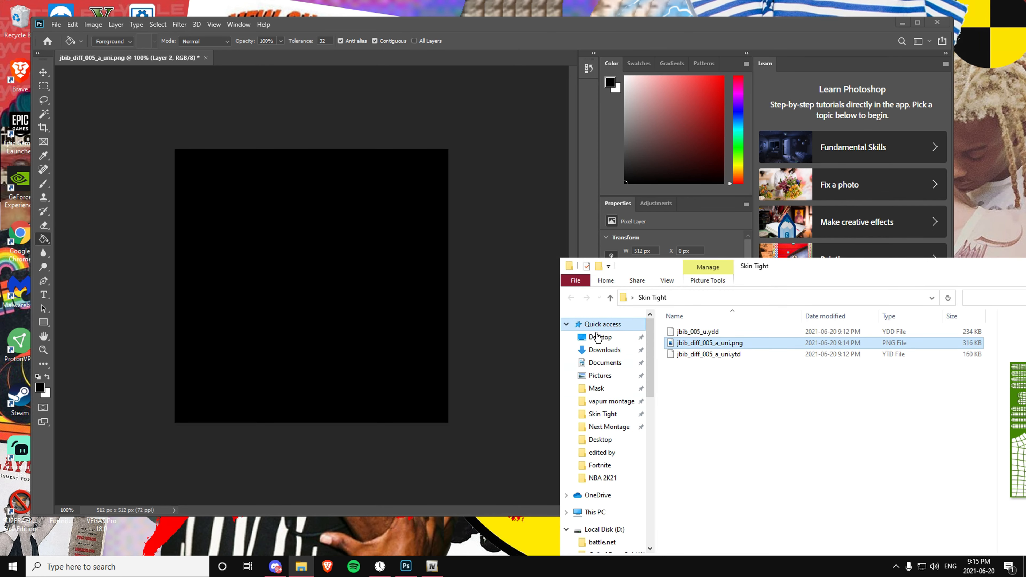
pyautogui.click(602, 324)
pyautogui.scroll(-6, 707, 404)
pyautogui.scroll(5, 708, 405)
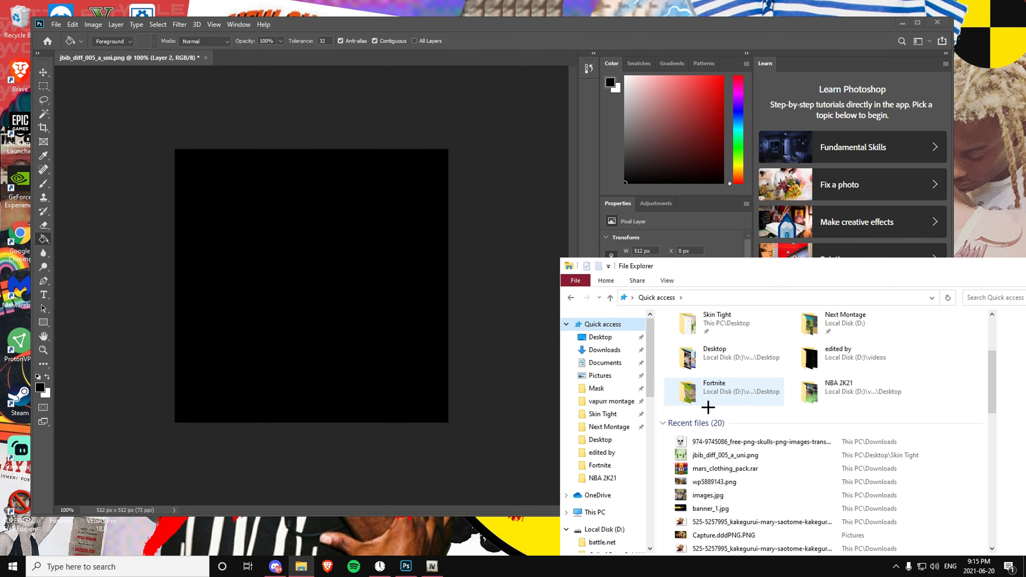
pyautogui.moveTo(711, 548); pyautogui.dragTo(417, 391)
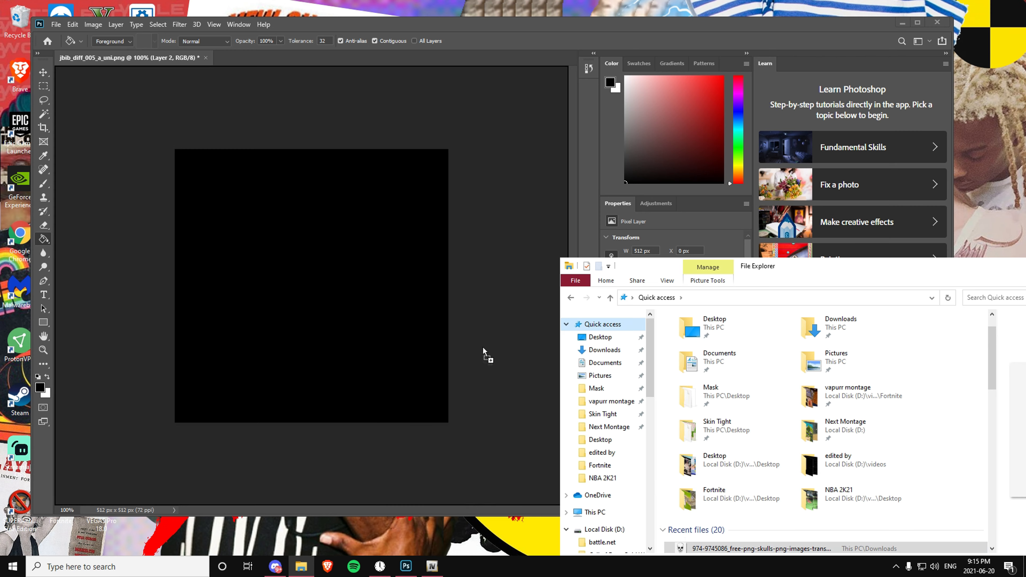
pyautogui.moveTo(482, 348); pyautogui.dragTo(492, 351)
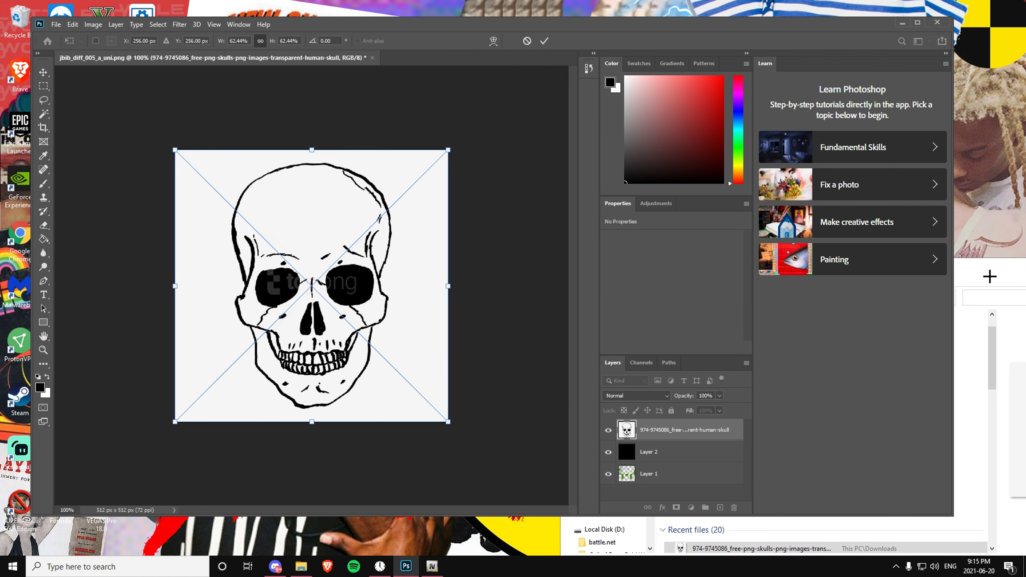
pyautogui.click(640, 451)
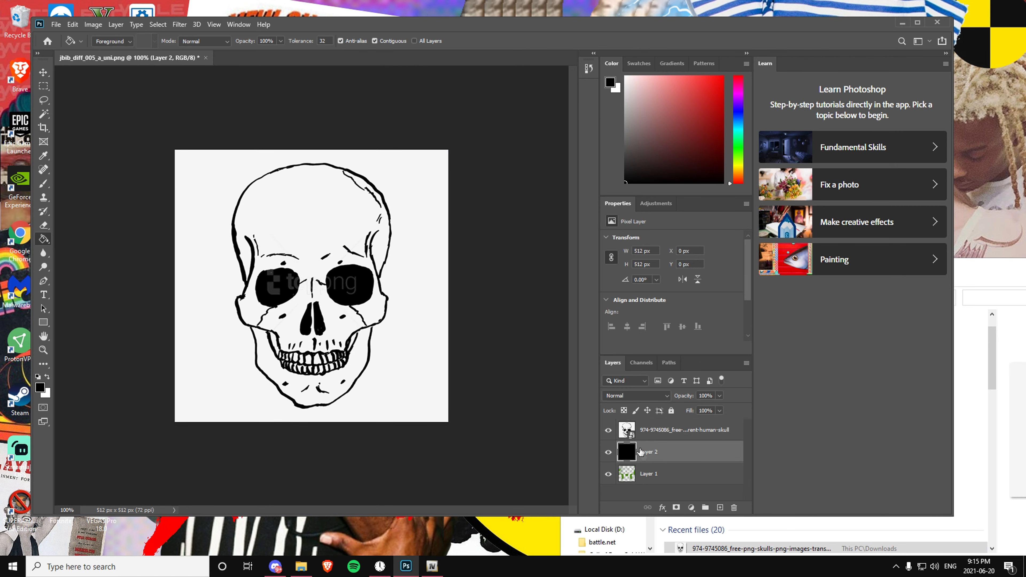
# Step: Rasterize the placed skull layer and move it slightly left, to about X -8 px, Y 2 px
pyautogui.click(643, 432)
pyautogui.click(340, 283)
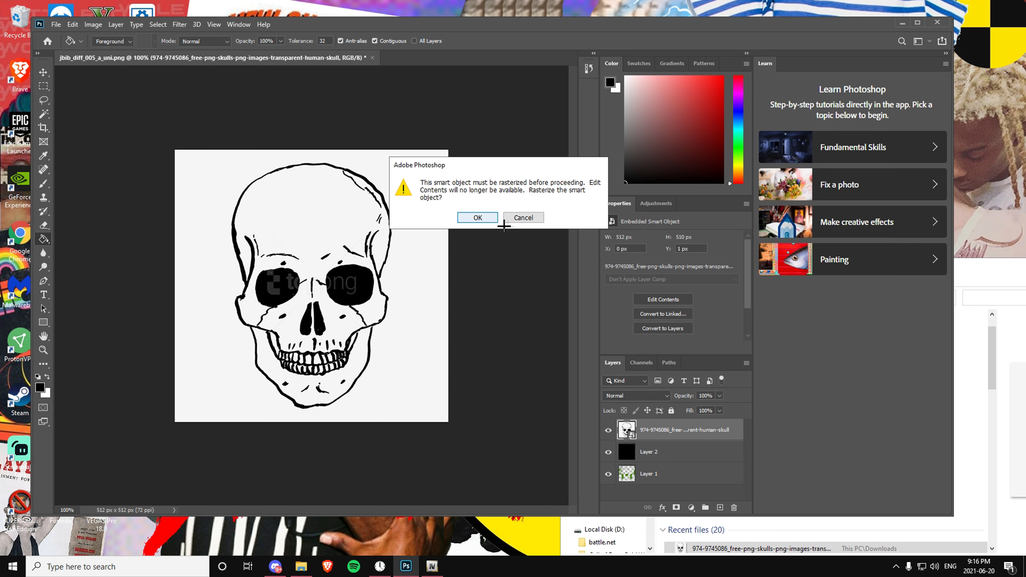
pyautogui.click(476, 217)
pyautogui.rightClick(652, 441)
pyautogui.click(371, 320)
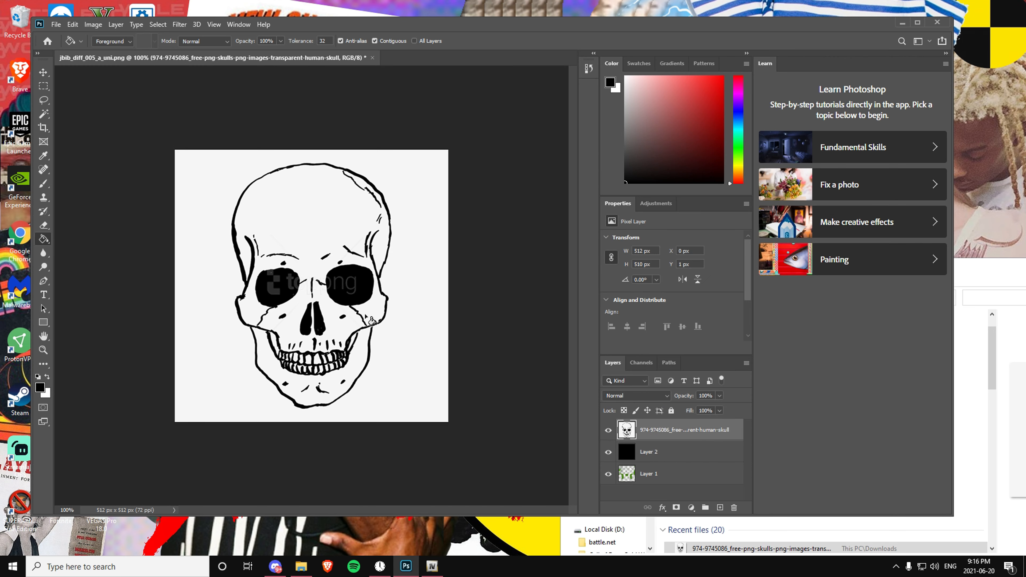
pyautogui.press('v')
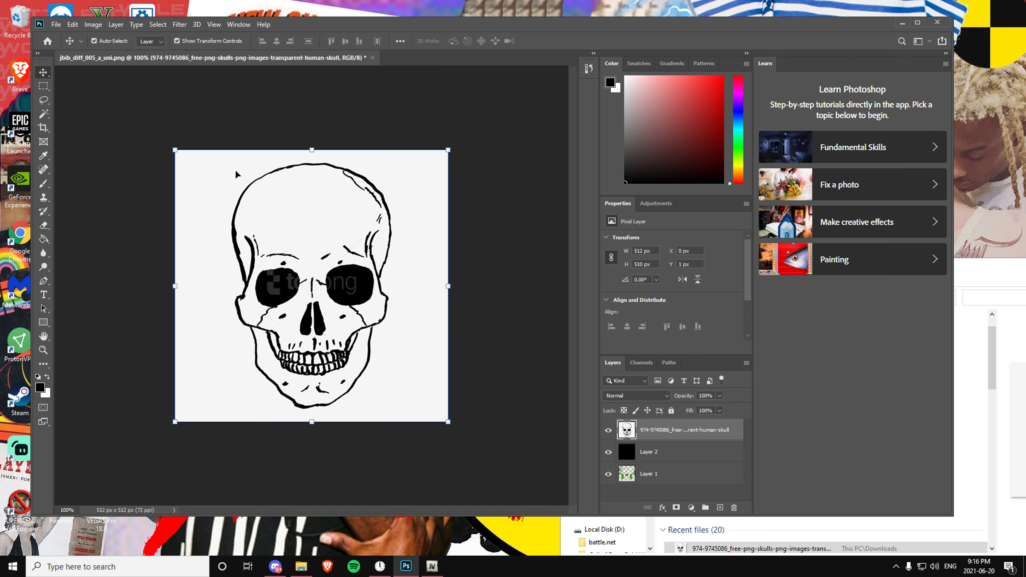
pyautogui.moveTo(236, 173)
pyautogui.mouseDown()
pyautogui.moveTo(268, 208)
pyautogui.moveTo(229, 179)
pyautogui.mouseUp()
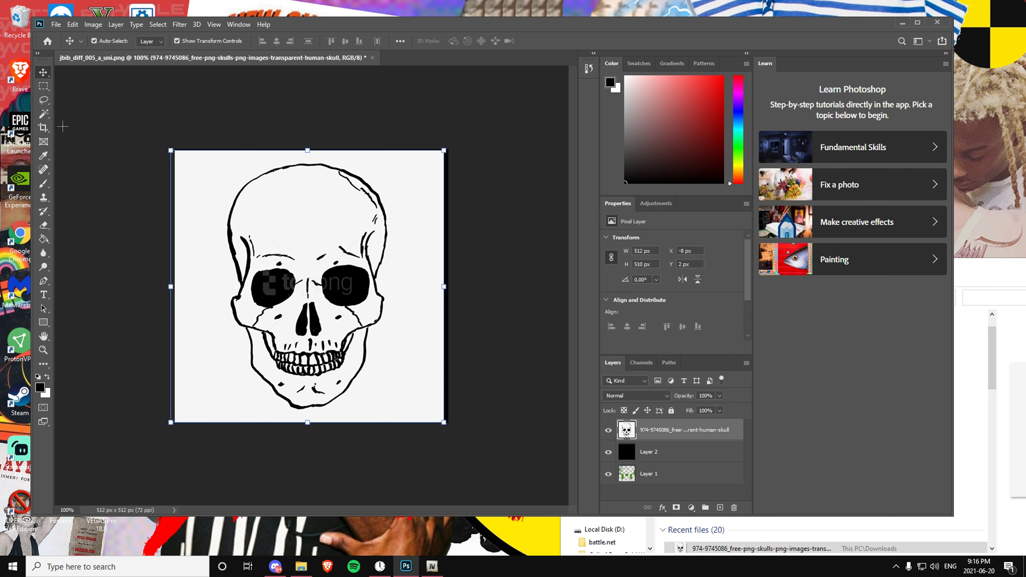
# Step: Try deleting the white background around the skull with the Magic Wand, and undo the deletion
pyautogui.press('w')
pyautogui.click(209, 192)
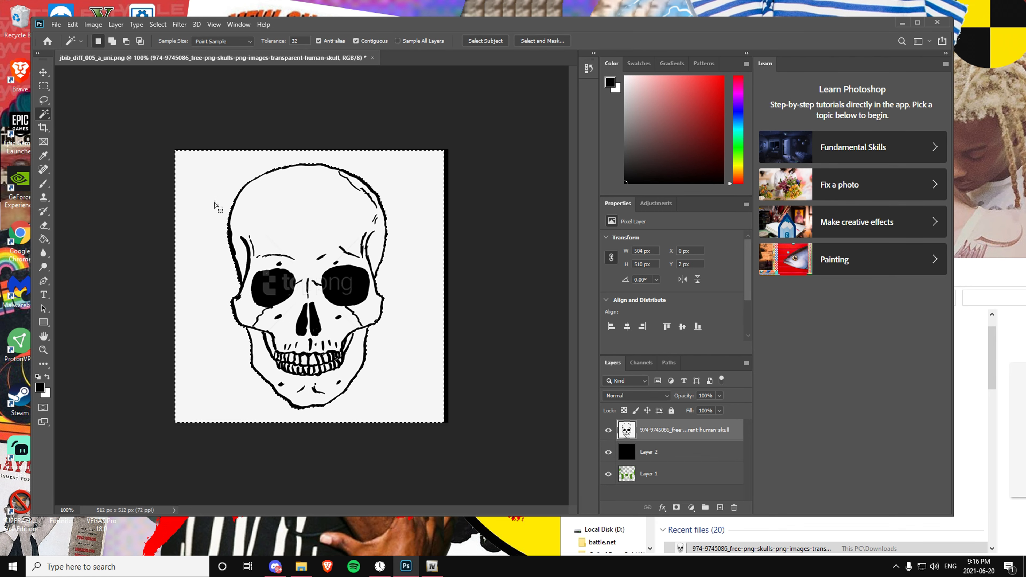
pyautogui.press('Delete')
pyautogui.hotkey('ctrl', 'z')
pyautogui.hotkey('ctrl', 'd')
pyautogui.rightClick(653, 441)
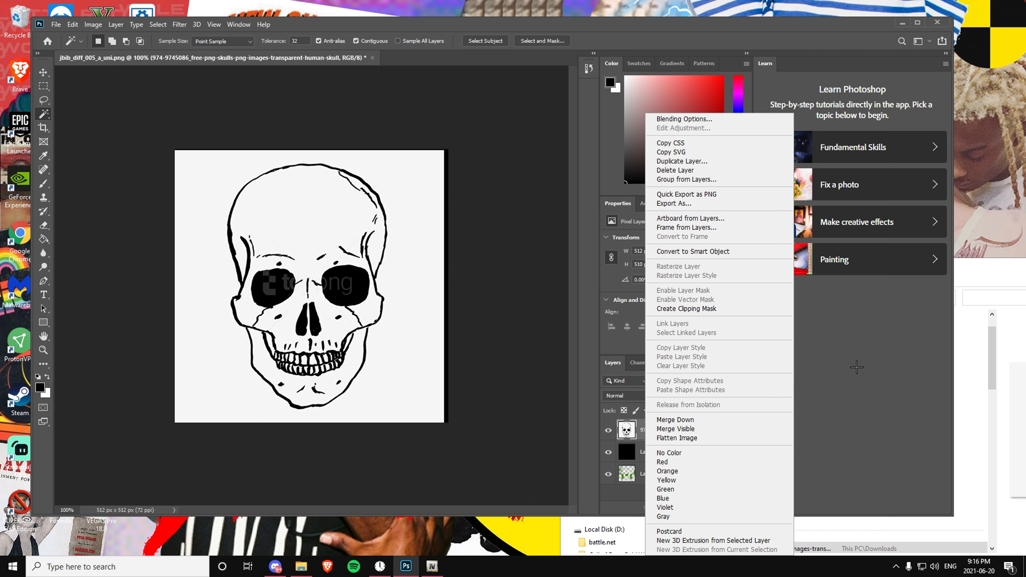
pyautogui.click(828, 339)
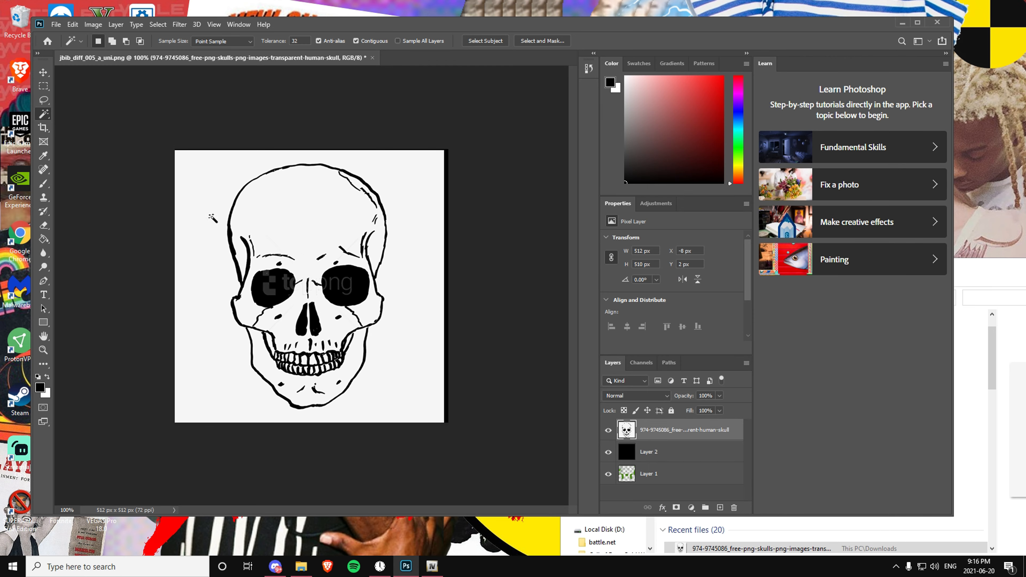
# Step: Delete the white background around the skull with the Magic Wand and clear the selection
pyautogui.rightClick(52, 116)
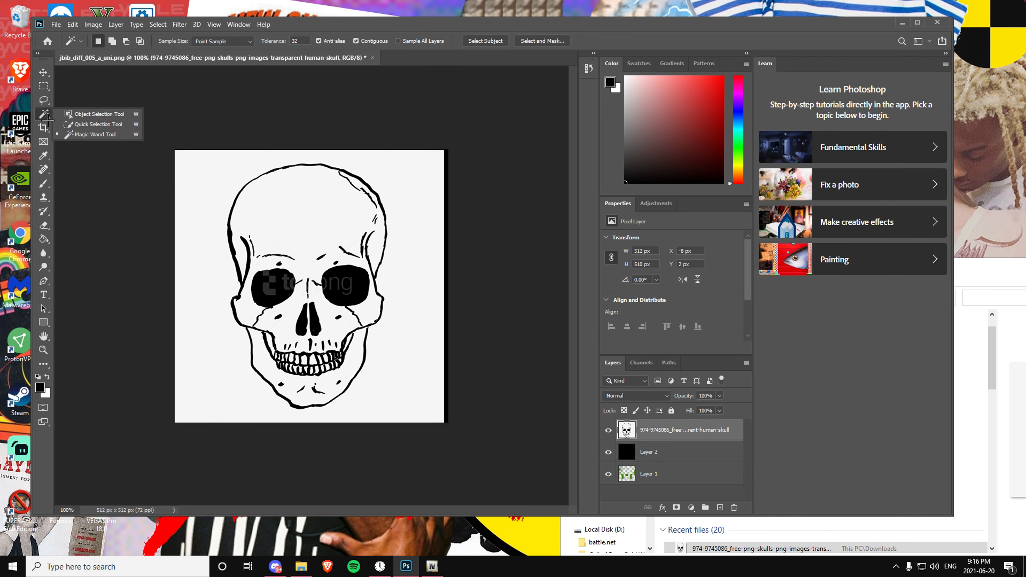
pyautogui.click(77, 114)
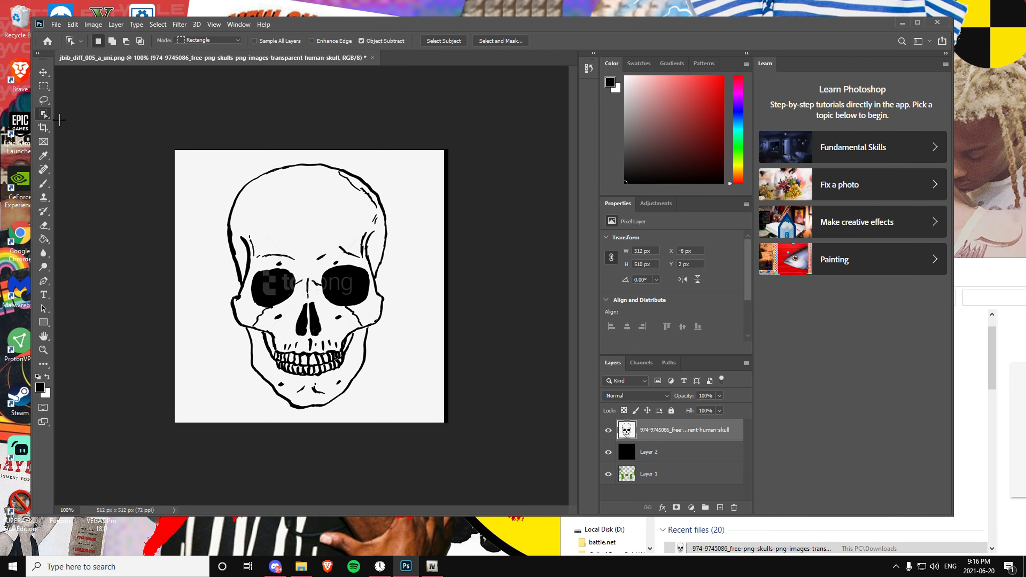
pyautogui.rightClick(52, 117)
pyautogui.click(91, 136)
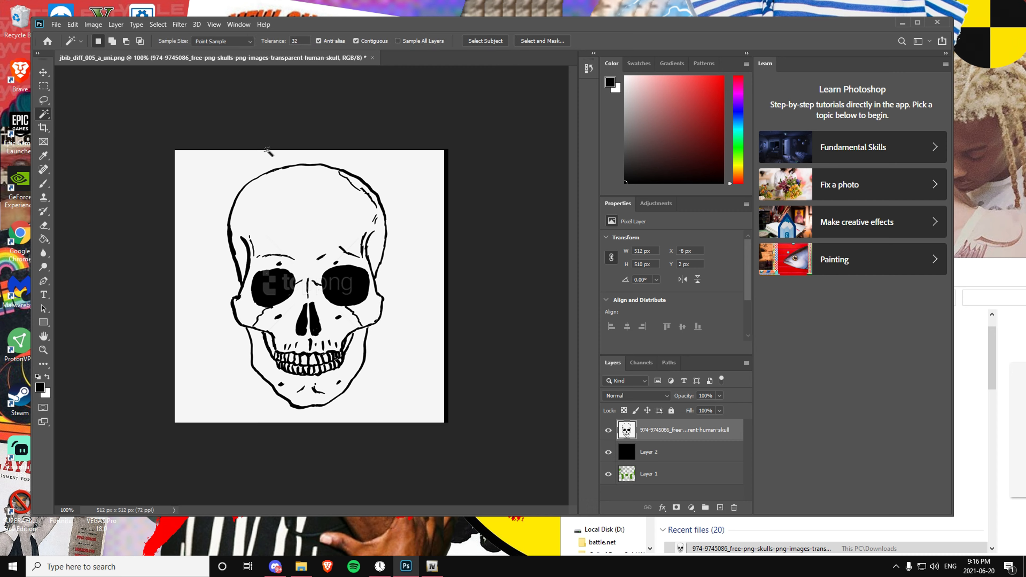
pyautogui.click(209, 185)
pyautogui.press('Delete')
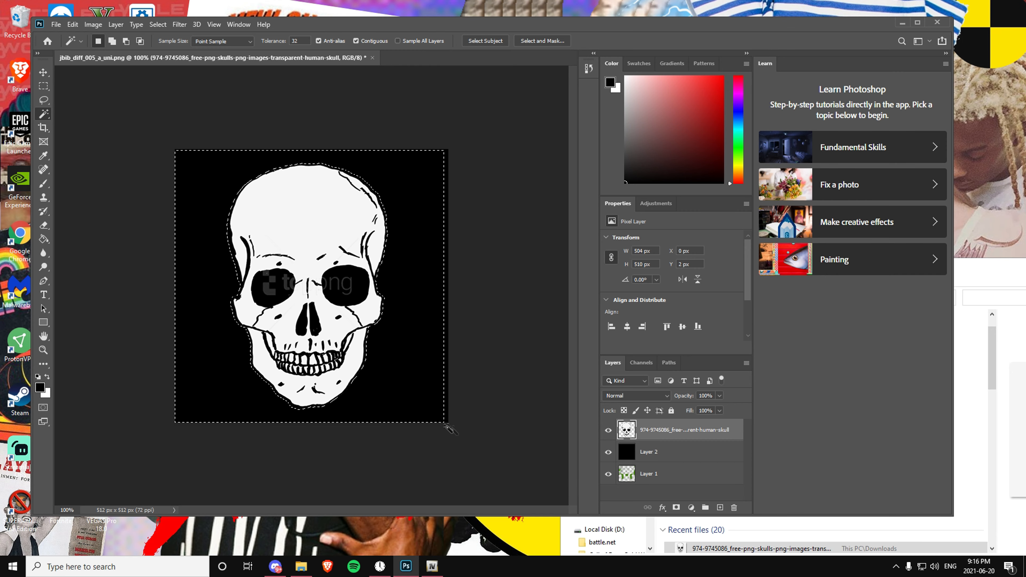
pyautogui.rightClick(406, 192)
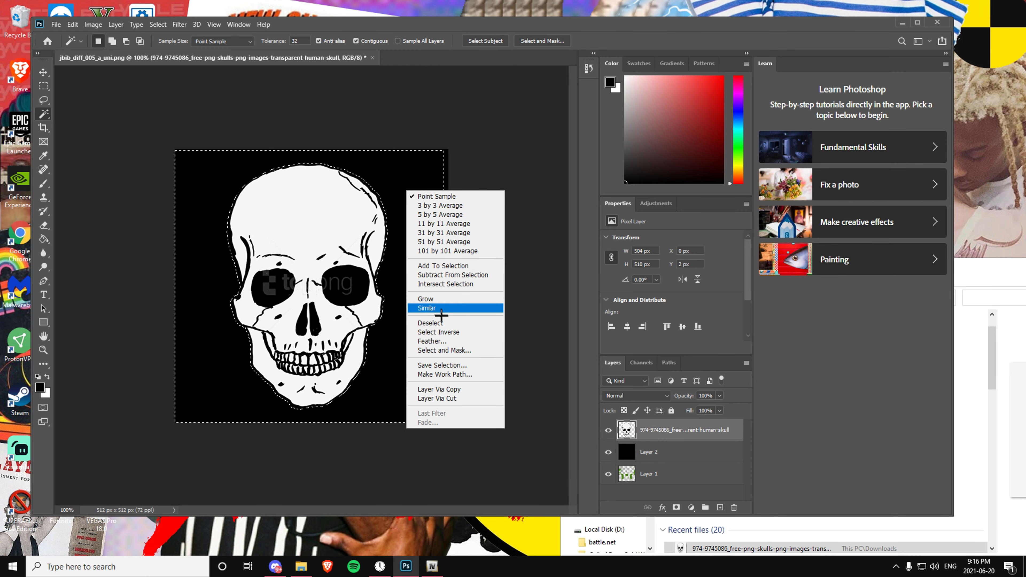
pyautogui.click(451, 324)
pyautogui.click(44, 72)
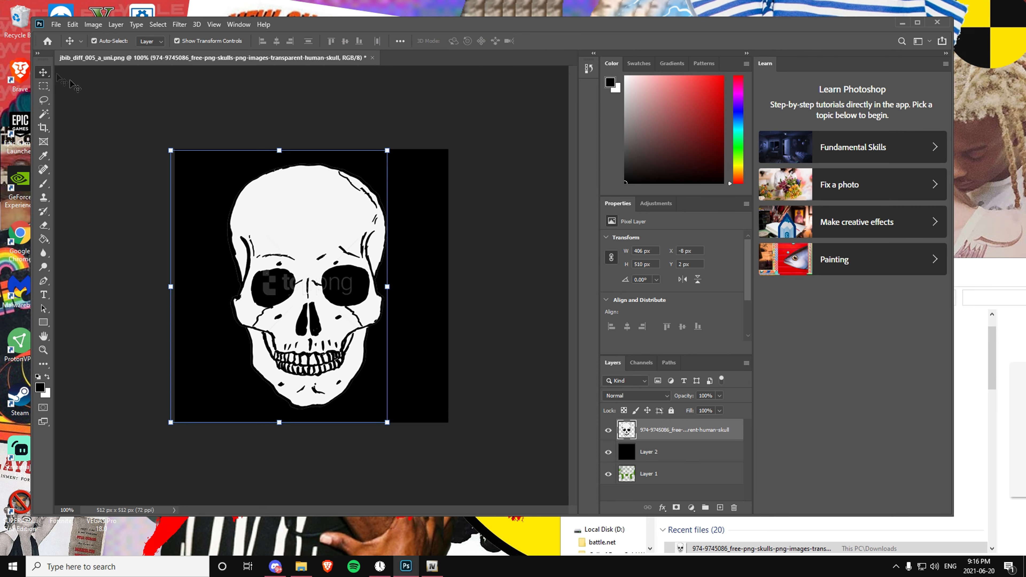
# Step: Scale the skull layer to 85% and delete the leftover white strip beside it with the Magic Wand, clearing the selection
pyautogui.moveTo(244, 219)
pyautogui.mouseDown()
pyautogui.moveTo(277, 225)
pyautogui.moveTo(245, 219)
pyautogui.mouseUp()
pyautogui.moveTo(170, 150); pyautogui.dragTo(203, 190)
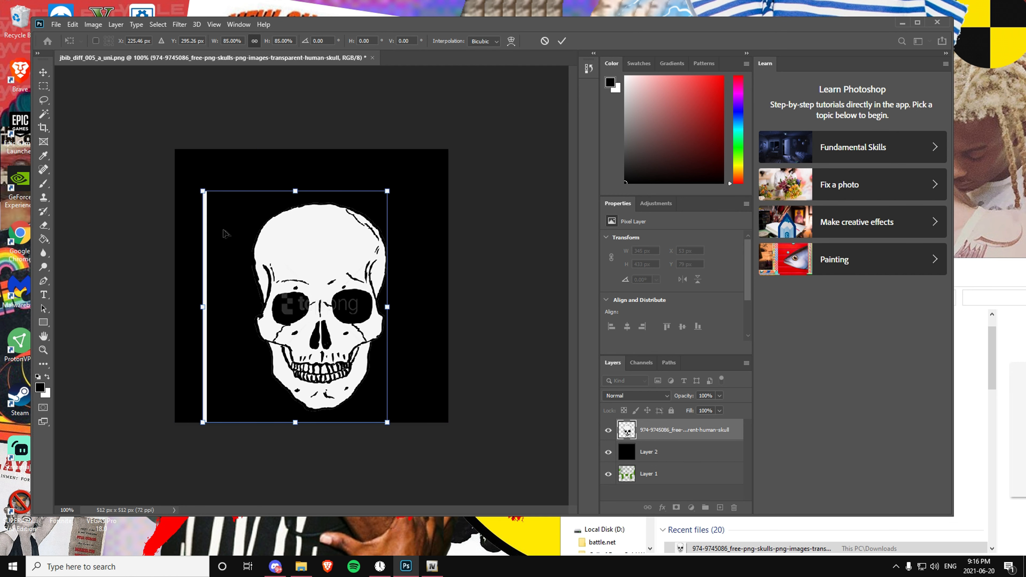
pyautogui.click(43, 113)
pyautogui.click(204, 227)
pyautogui.click(214, 238)
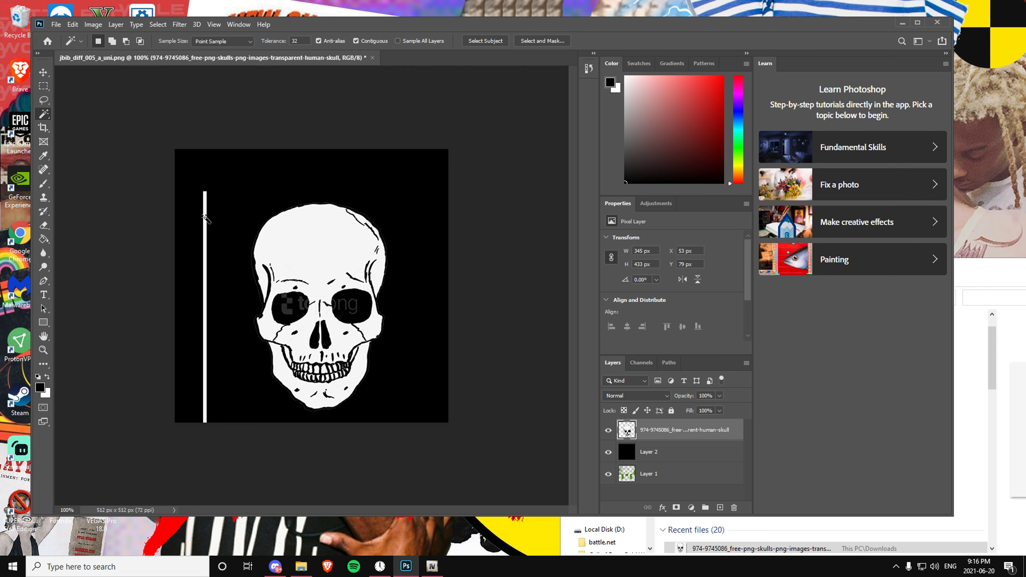
pyautogui.click(206, 218)
pyautogui.rightClick(215, 227)
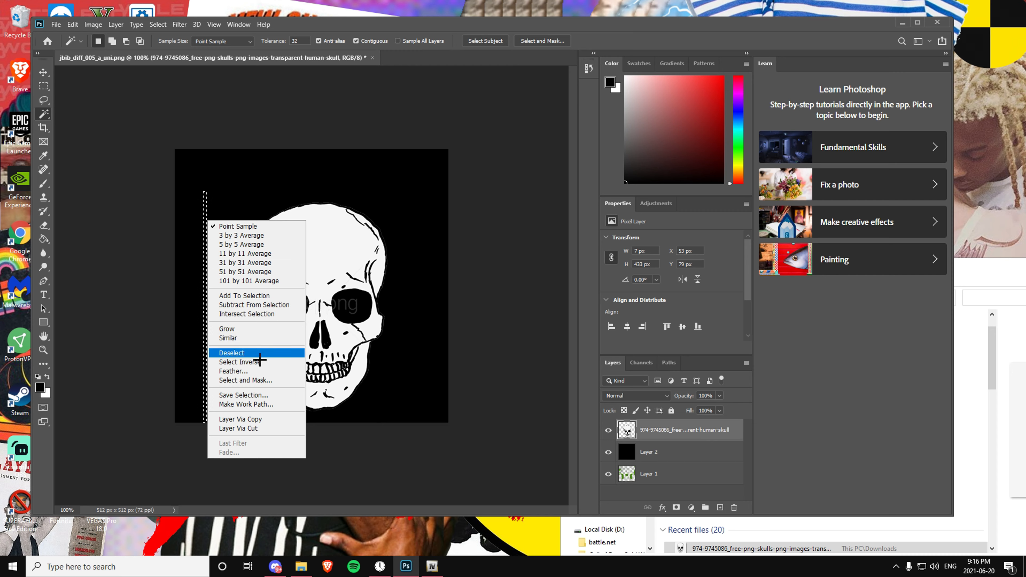
pyautogui.click(243, 353)
pyautogui.press('v')
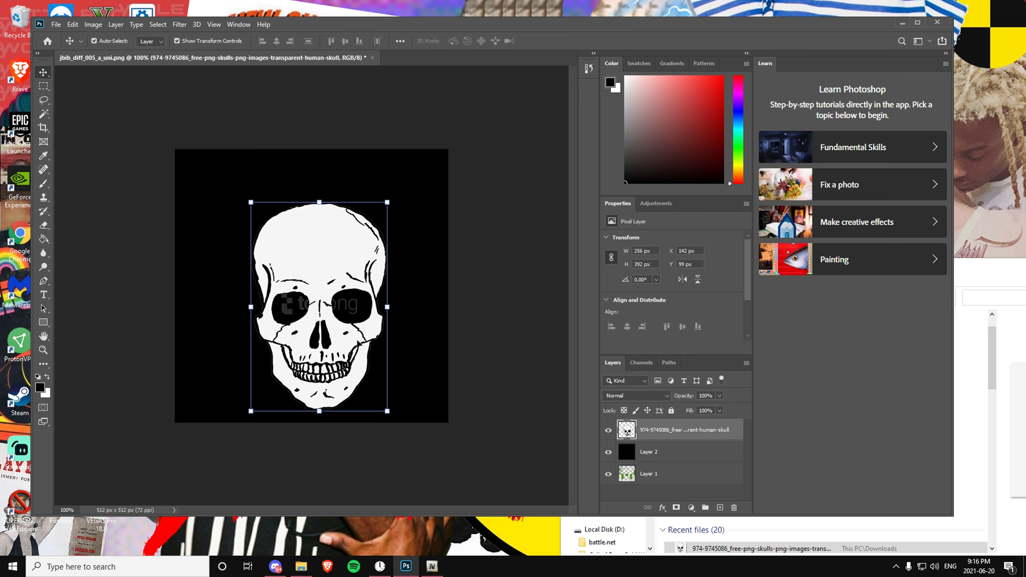
# Step: Move the skull down to about X 202 px, Y 269 px and hide the black Layer 2
pyautogui.click(631, 451)
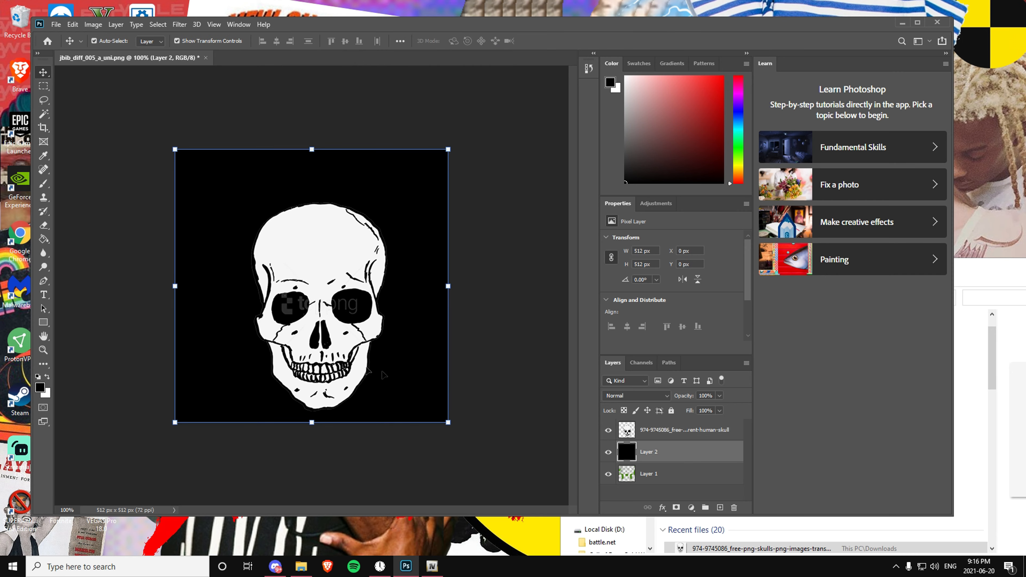
pyautogui.click(650, 482)
pyautogui.click(365, 284)
pyautogui.moveTo(318, 285); pyautogui.dragTo(350, 373)
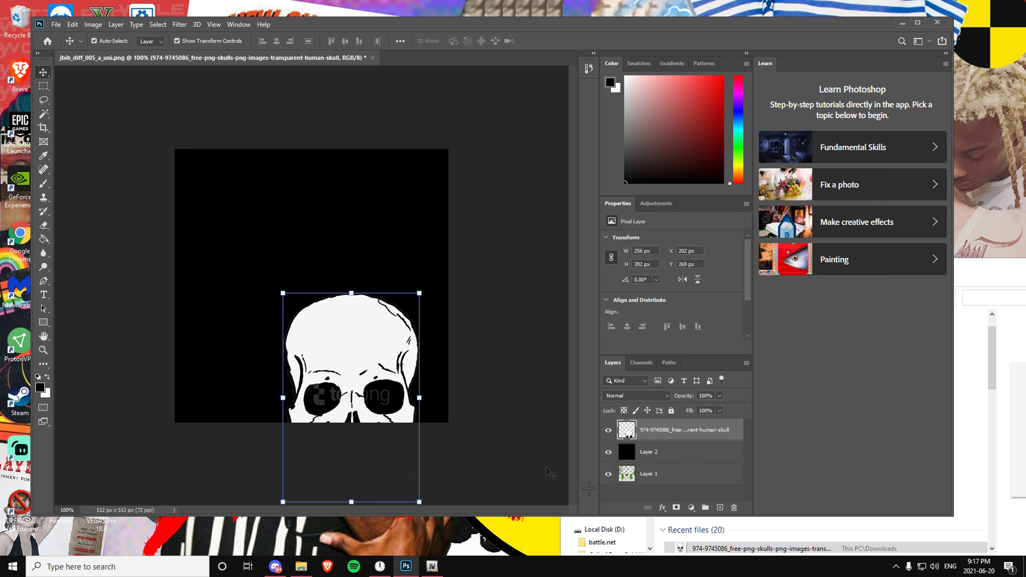
pyautogui.click(608, 452)
# Step: Shrink the skull to about 113 × 174 px and place it at the UV template's bottom centre, about X 208 px, Y 338 px
pyautogui.moveTo(378, 348); pyautogui.dragTo(361, 303)
pyautogui.moveTo(271, 251); pyautogui.dragTo(331, 343)
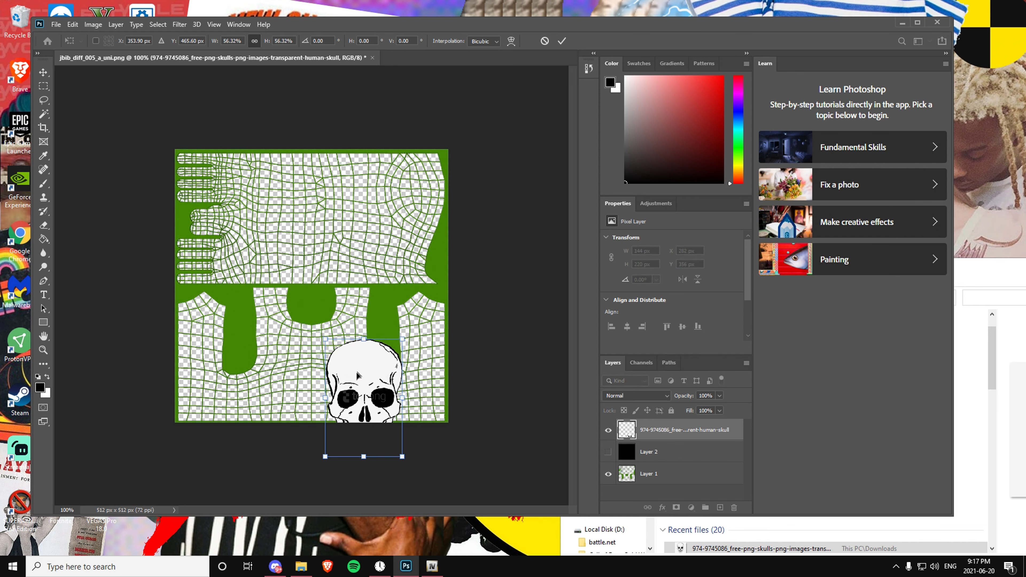
pyautogui.moveTo(357, 375); pyautogui.dragTo(408, 344)
pyautogui.moveTo(446, 380); pyautogui.dragTo(324, 366)
pyautogui.press('Return')
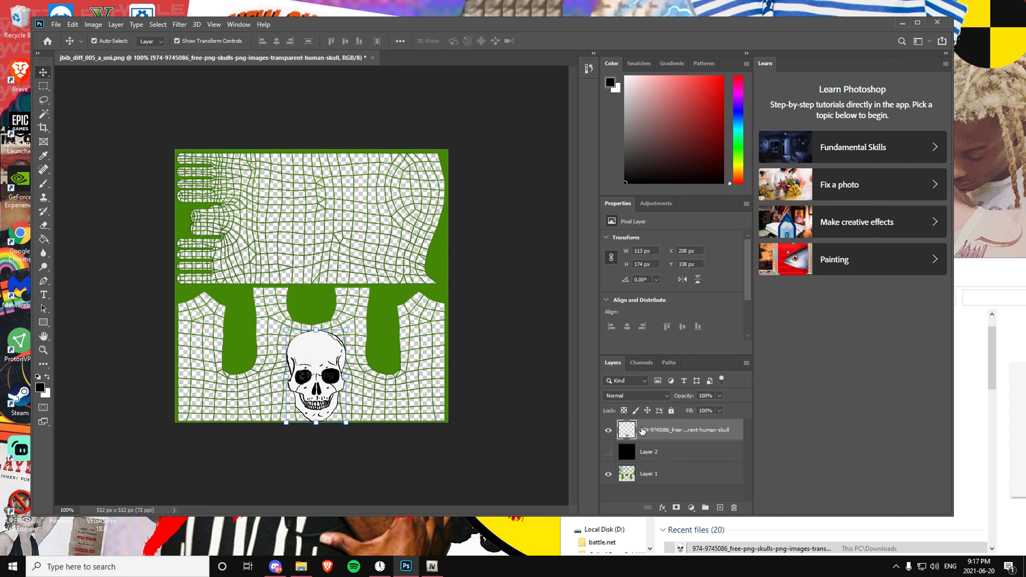
# Step: Duplicate the skull layer and move the copy to the template's right edge, at about X 444 px, Y 338 px
pyautogui.rightClick(664, 439)
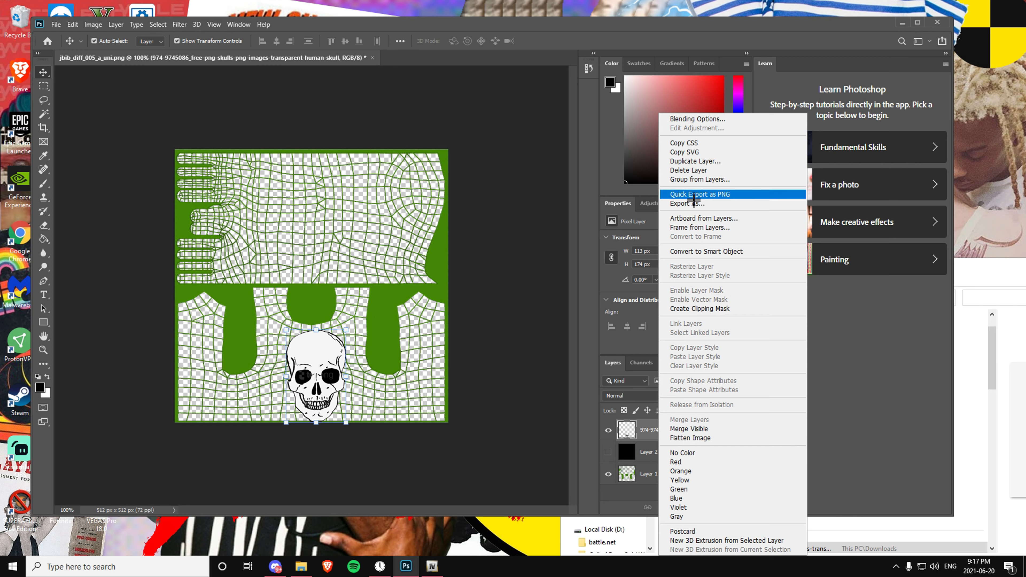
pyautogui.click(695, 161)
pyautogui.press('Return')
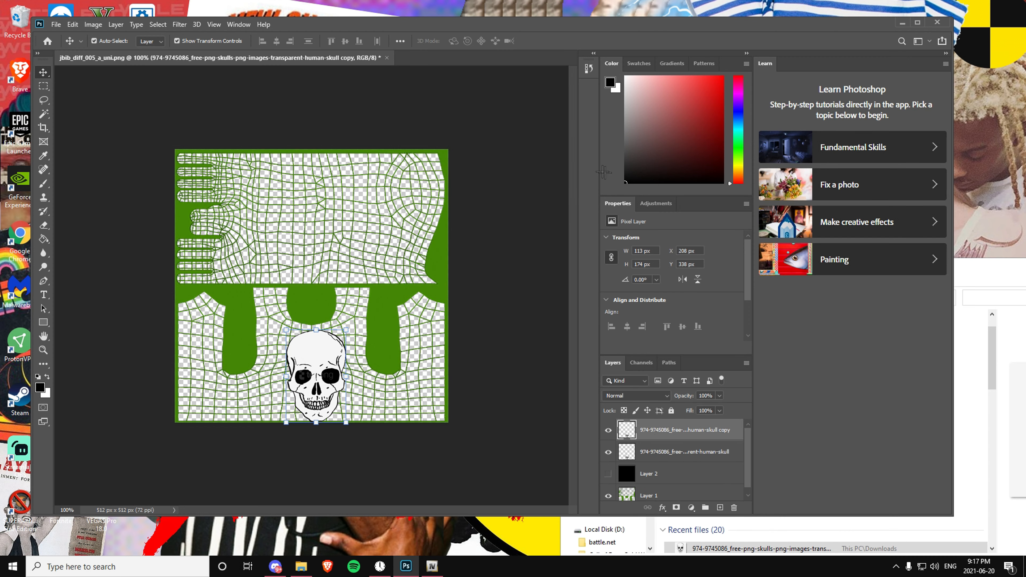
pyautogui.moveTo(311, 362); pyautogui.dragTo(425, 370)
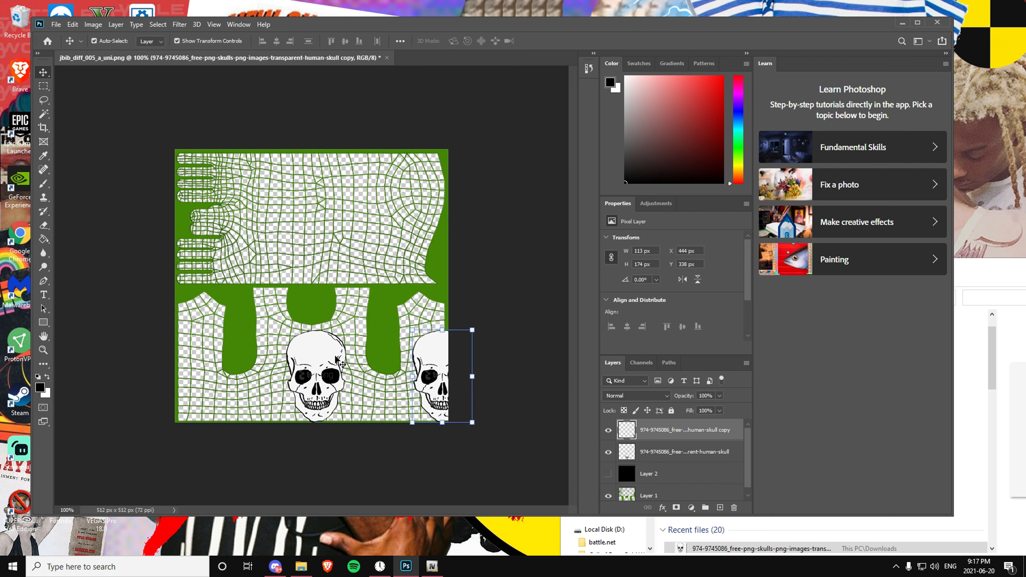
# Step: Move the original skull to the template's left edge at about X -56 px and shift the right-hand copy to about X 456 px
pyautogui.moveTo(317, 371); pyautogui.dragTo(182, 362)
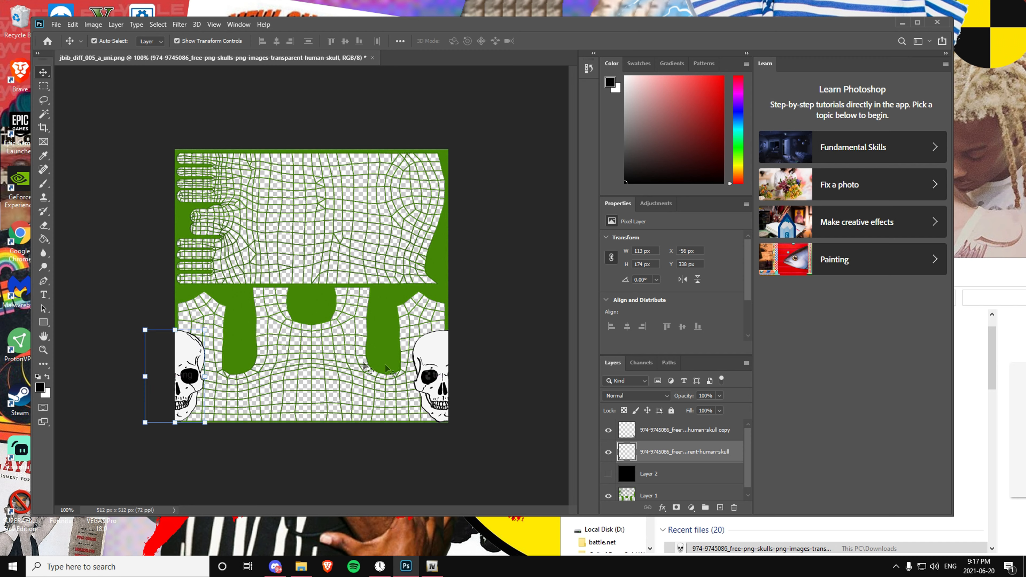
pyautogui.click(429, 356)
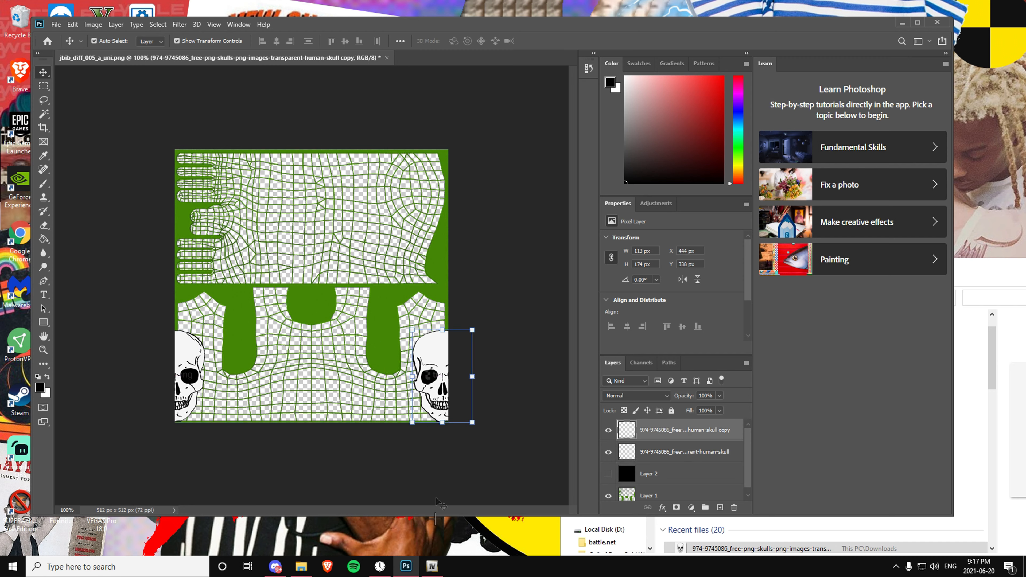
pyautogui.click(499, 437)
pyautogui.click(423, 369)
pyautogui.click(190, 358)
pyautogui.click(438, 361)
pyautogui.scroll(-1, 651, 453)
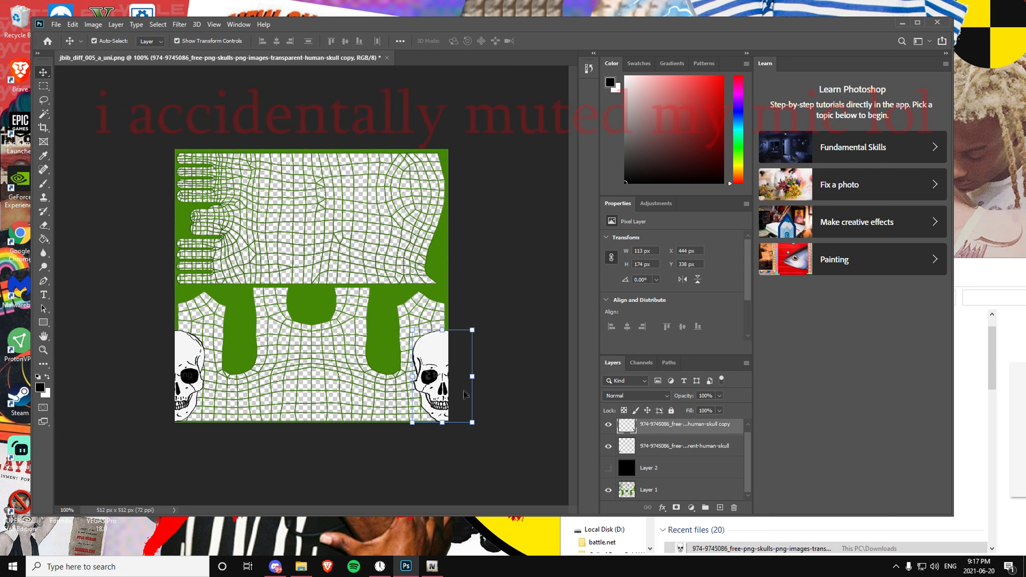
pyautogui.moveTo(444, 380); pyautogui.dragTo(440, 354)
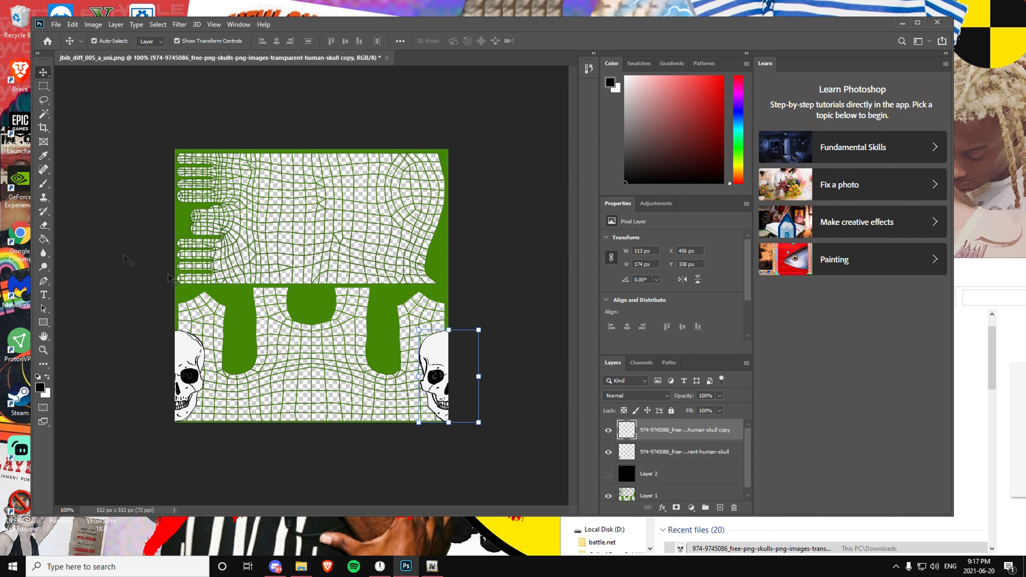
pyautogui.click(57, 25)
pyautogui.moveTo(126, 179)
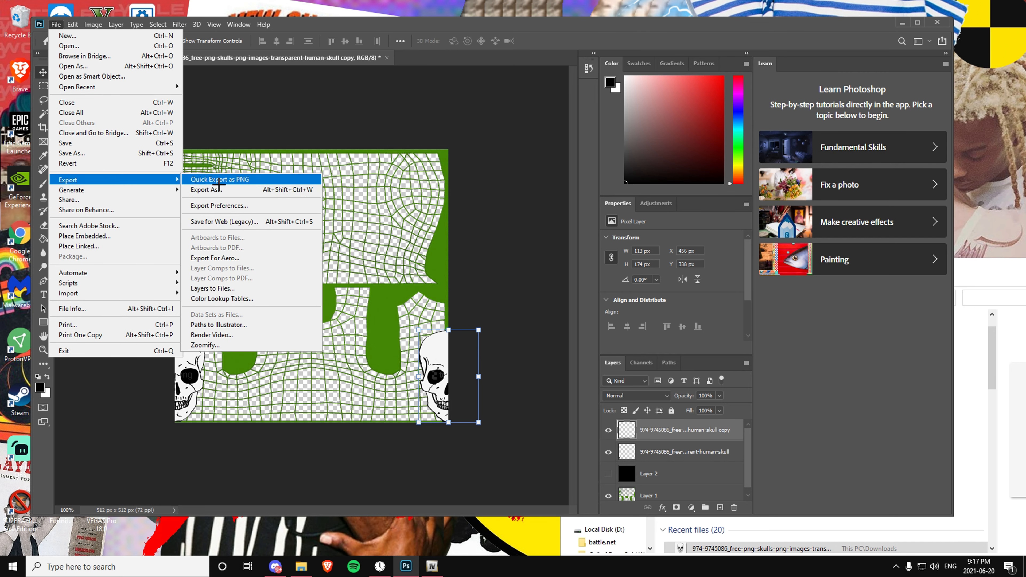
pyautogui.click(231, 180)
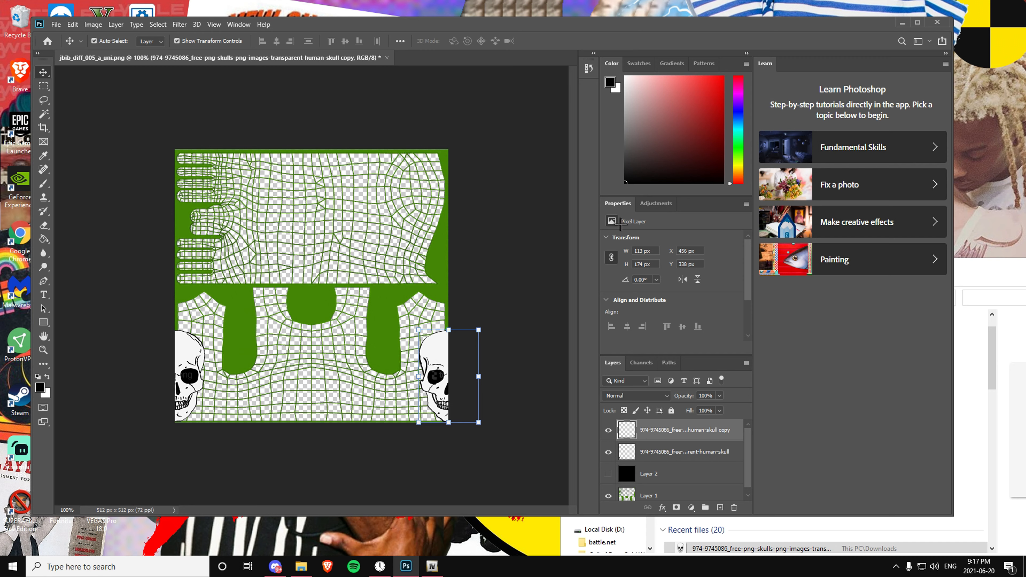
pyautogui.click(519, 199)
# Step: Show the black Layer 2 and quick-export the texture as PNG, overwriting jbib_diff_005_a_uni.png in the Skin Tight folder
pyautogui.click(609, 477)
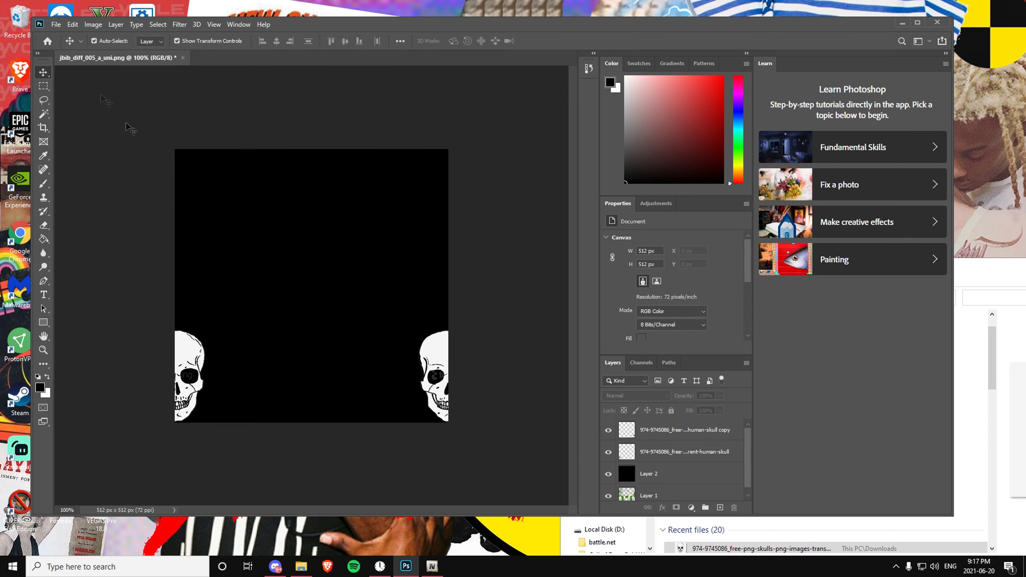
pyautogui.click(56, 24)
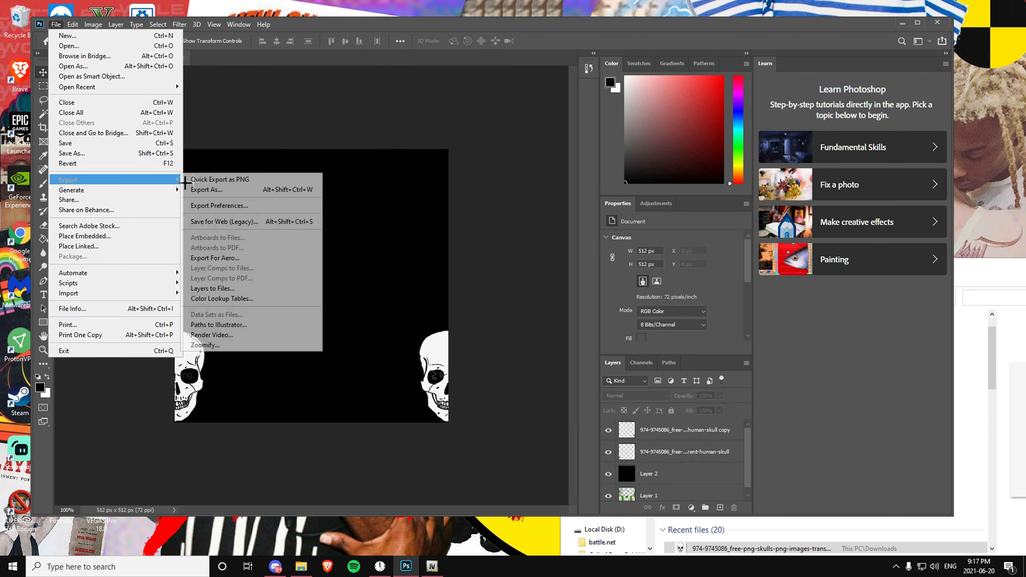
pyautogui.moveTo(164, 180)
pyautogui.click(218, 180)
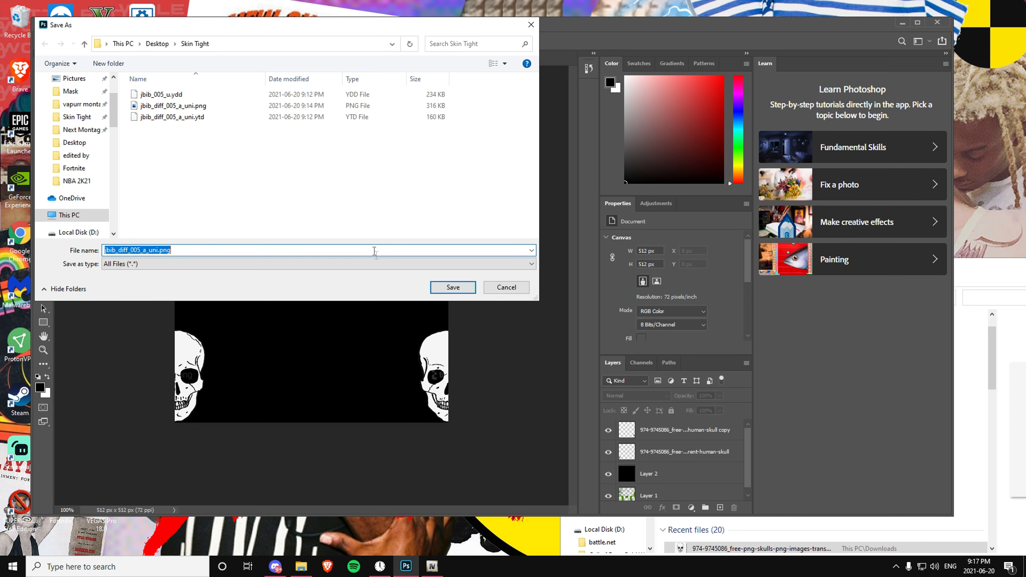
pyautogui.click(436, 288)
pyautogui.click(533, 285)
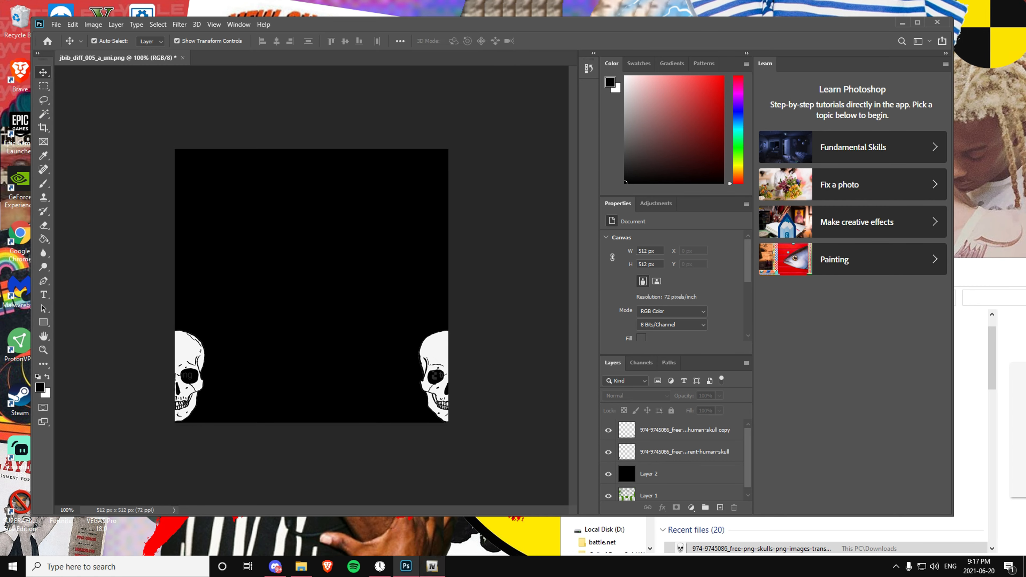
# Step: Switch to OpenIV, replace the texture in jbib_diff_005_a_uni.ytd with the exported jbib_diff_005_a_uni.png, and save it
pyautogui.click(432, 566)
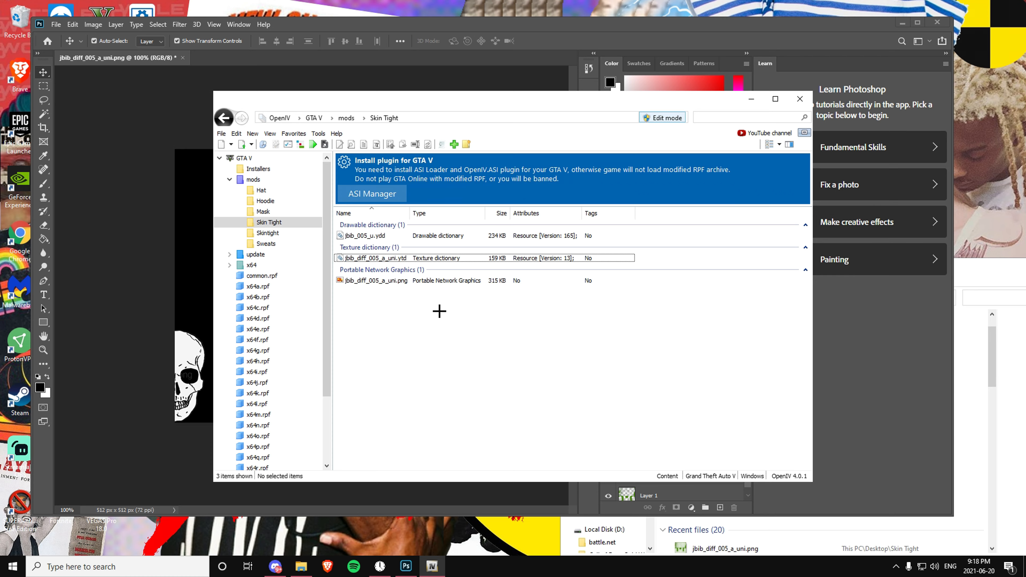
pyautogui.doubleClick(394, 258)
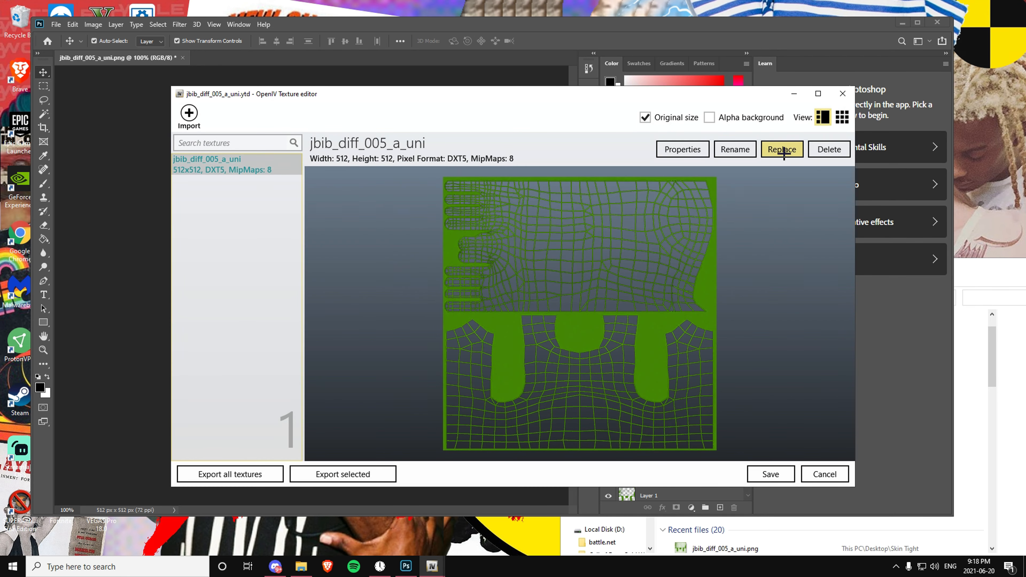
pyautogui.click(783, 151)
pyautogui.doubleClick(312, 206)
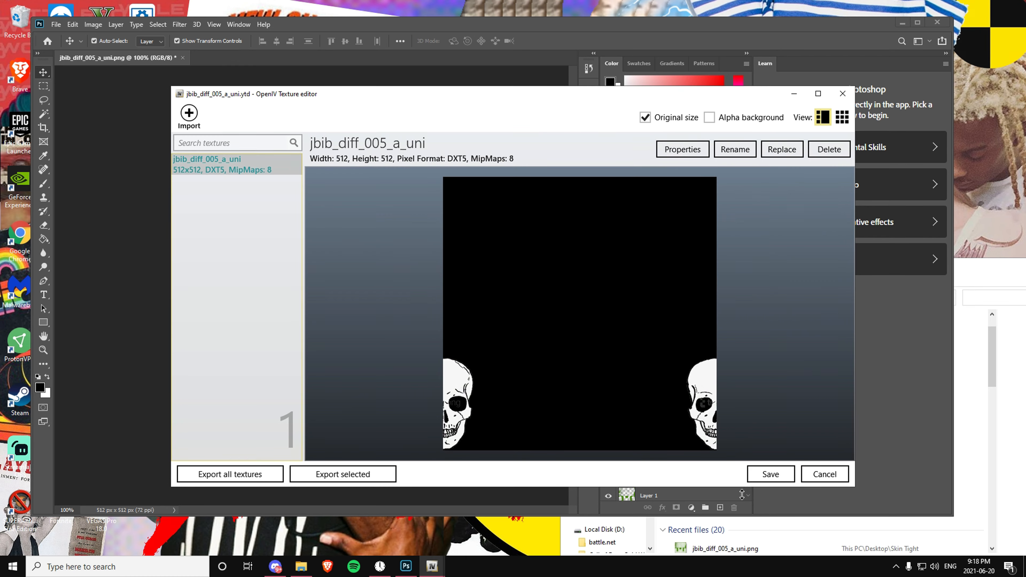
pyautogui.click(770, 474)
# Step: Open the jbib_005_u.ydd model and examine how the two skull halves line up on the torso
pyautogui.doubleClick(402, 237)
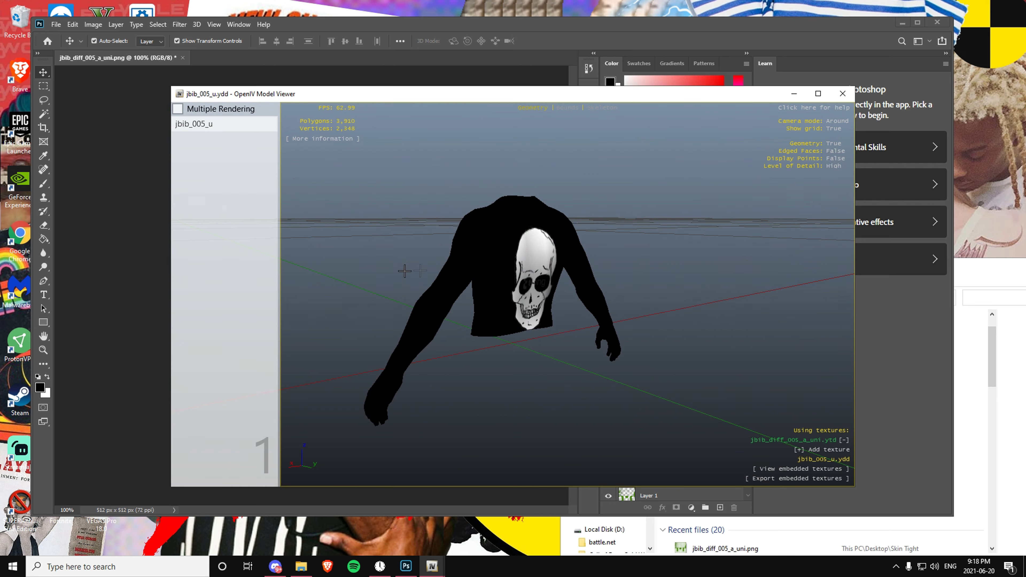
pyautogui.moveTo(472, 260); pyautogui.dragTo(581, 310)
pyautogui.moveTo(531, 268); pyautogui.dragTo(602, 248)
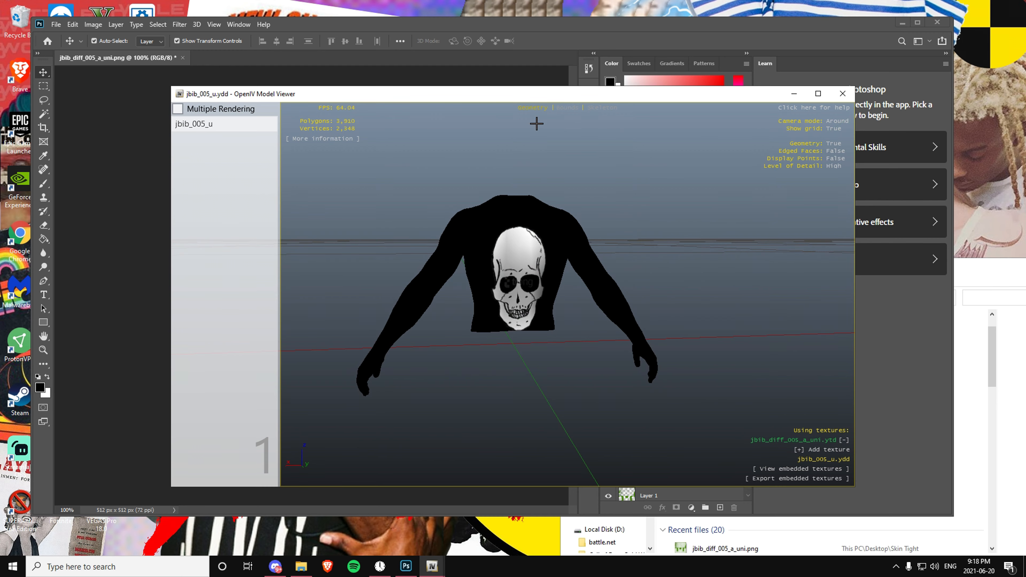
pyautogui.moveTo(511, 99); pyautogui.dragTo(698, 146)
pyautogui.click(751, 99)
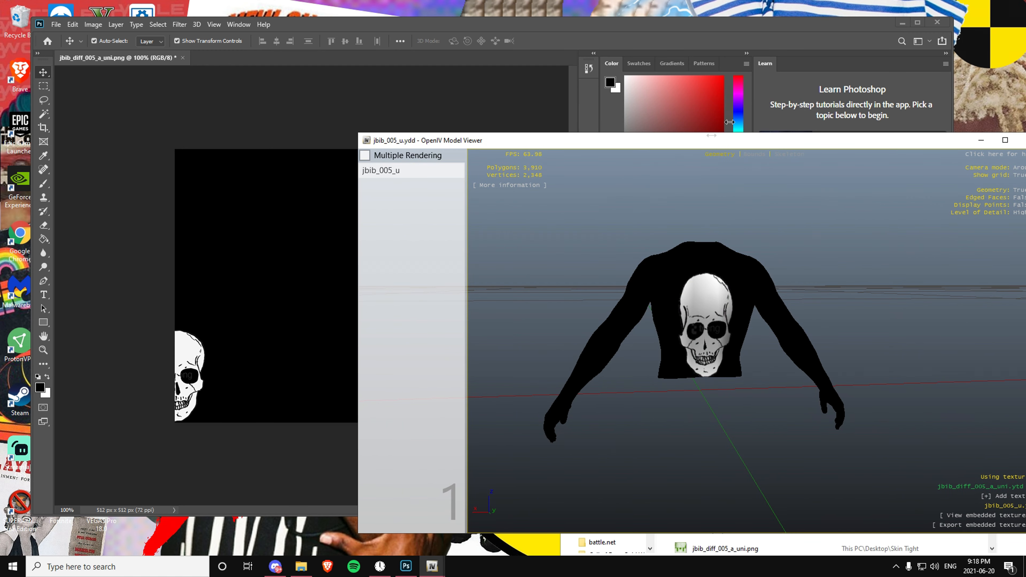
# Step: Back in Photoshop, move the left skull to about X -45 px and quick-export again over jbib_diff_005_a_uni.png
pyautogui.click(189, 380)
pyautogui.moveTo(185, 369); pyautogui.dragTo(192, 358)
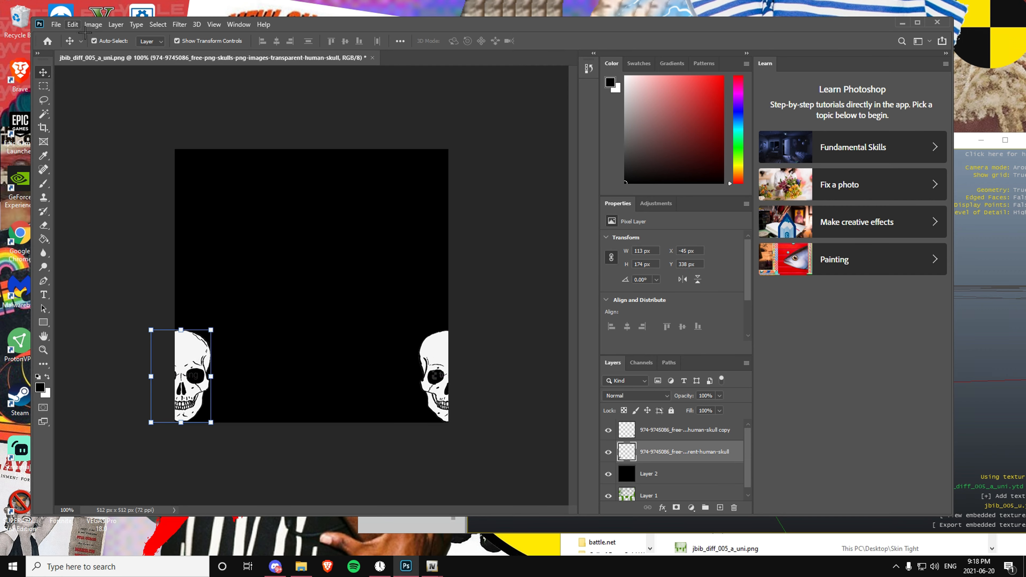
pyautogui.click(55, 24)
pyautogui.moveTo(110, 181)
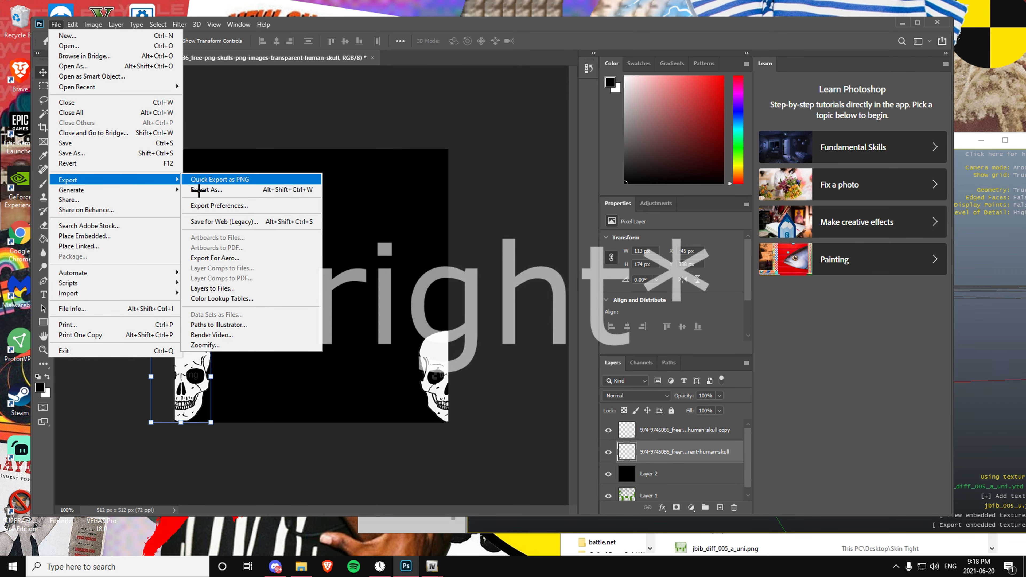
pyautogui.click(202, 179)
pyautogui.click(456, 284)
pyautogui.click(534, 281)
# Step: Close the OpenIV model viewer, replace the jbib_diff_005_a_uni.ytd texture with the re-exported PNG, and save it
pyautogui.moveTo(462, 557)
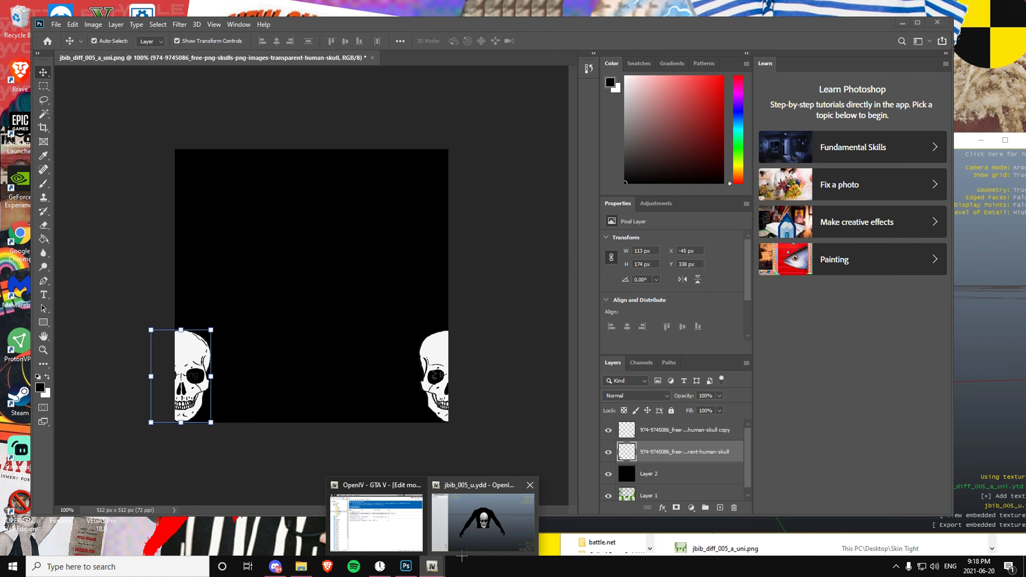
pyautogui.click(530, 485)
pyautogui.doubleClick(469, 261)
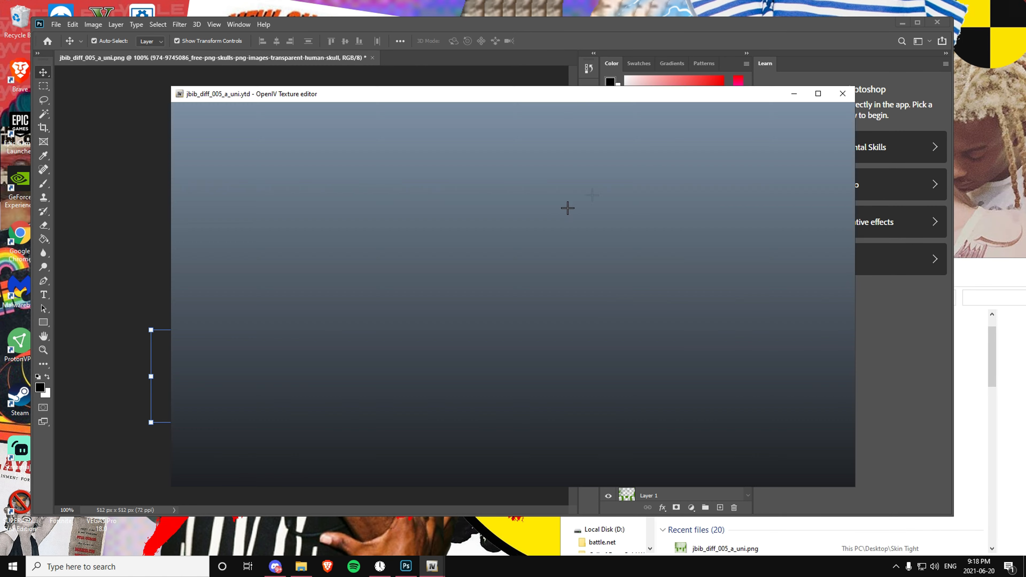
pyautogui.click(782, 145)
pyautogui.doubleClick(296, 182)
pyautogui.click(770, 474)
# Step: Reopen the jbib_005_u.ydd model beside the Photoshop canvas and examine the skull's alignment on the torso
pyautogui.doubleClick(404, 242)
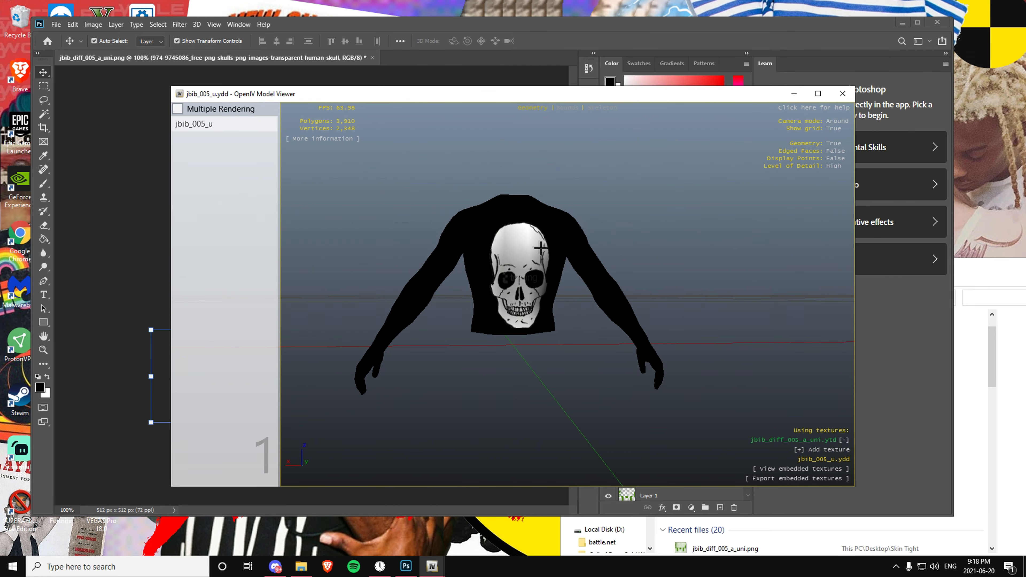
pyautogui.moveTo(491, 92); pyautogui.dragTo(638, 101)
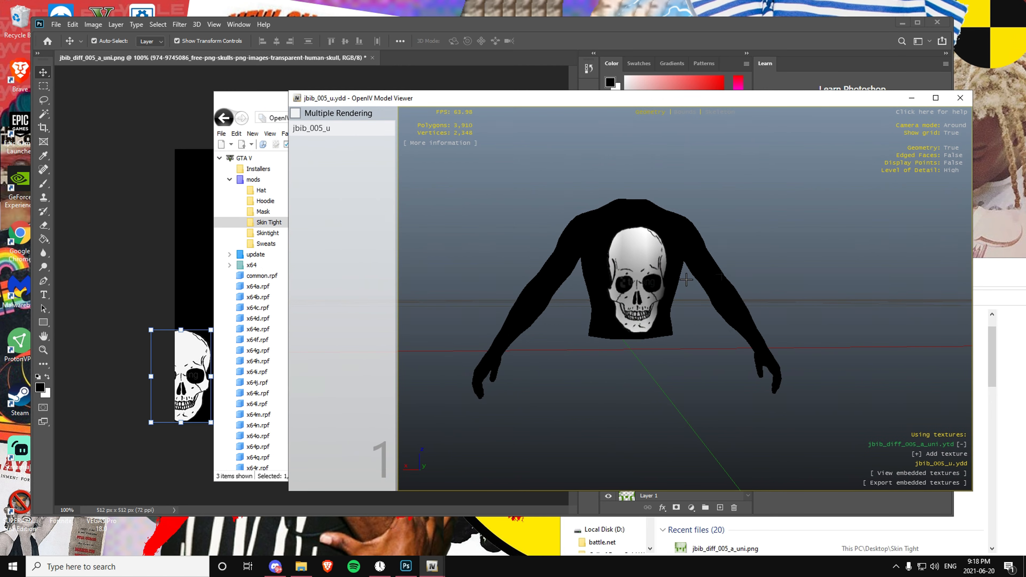
pyautogui.click(283, 106)
pyautogui.click(758, 104)
pyautogui.moveTo(699, 102); pyautogui.dragTo(746, 103)
pyautogui.moveTo(654, 286); pyautogui.dragTo(655, 263)
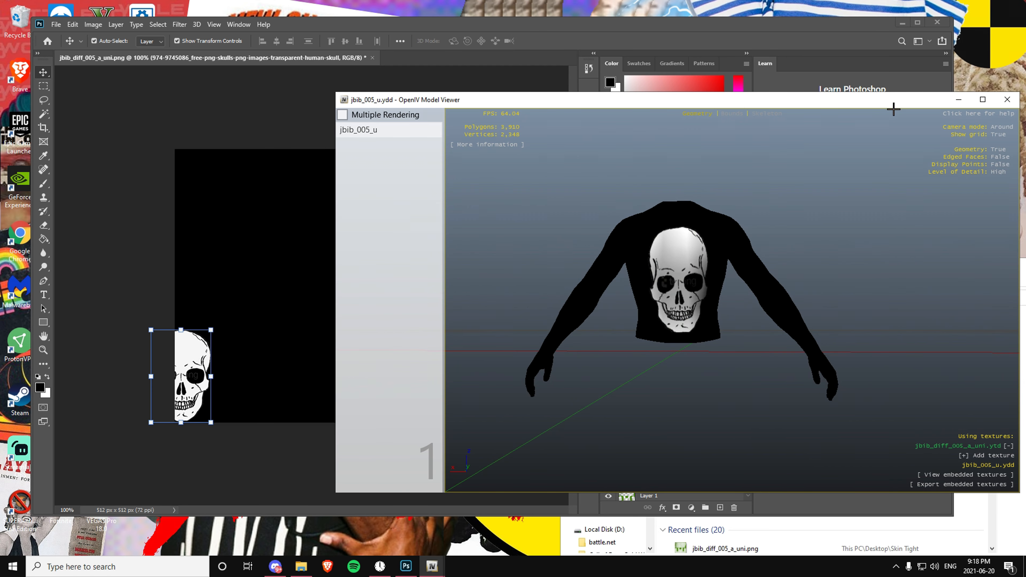
pyautogui.moveTo(893, 107); pyautogui.dragTo(730, 123)
pyautogui.moveTo(519, 128); pyautogui.dragTo(654, 186)
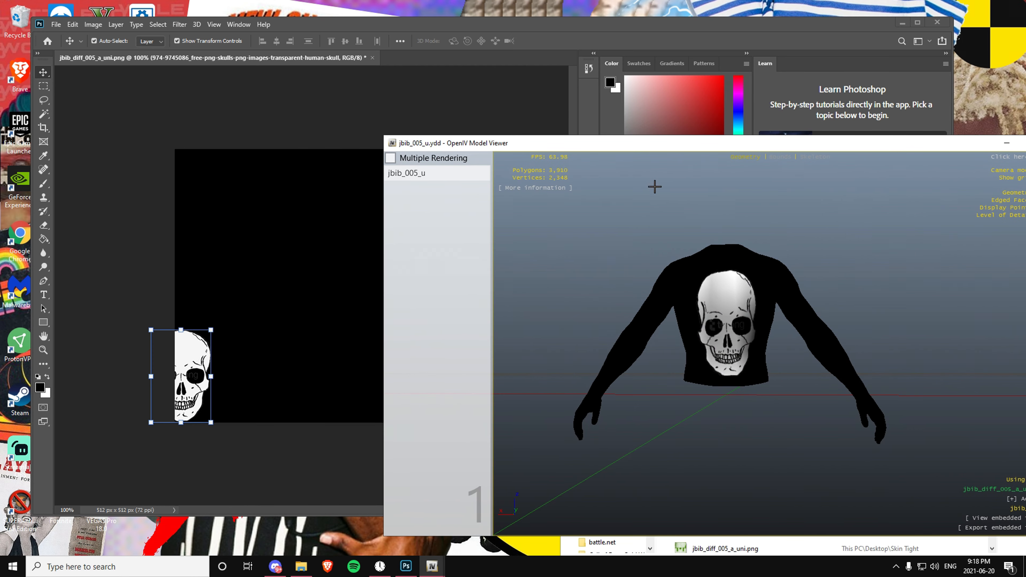
# Step: Try shifting the left skull outward to about X -56 px in Photoshop and undo the move
pyautogui.click(190, 361)
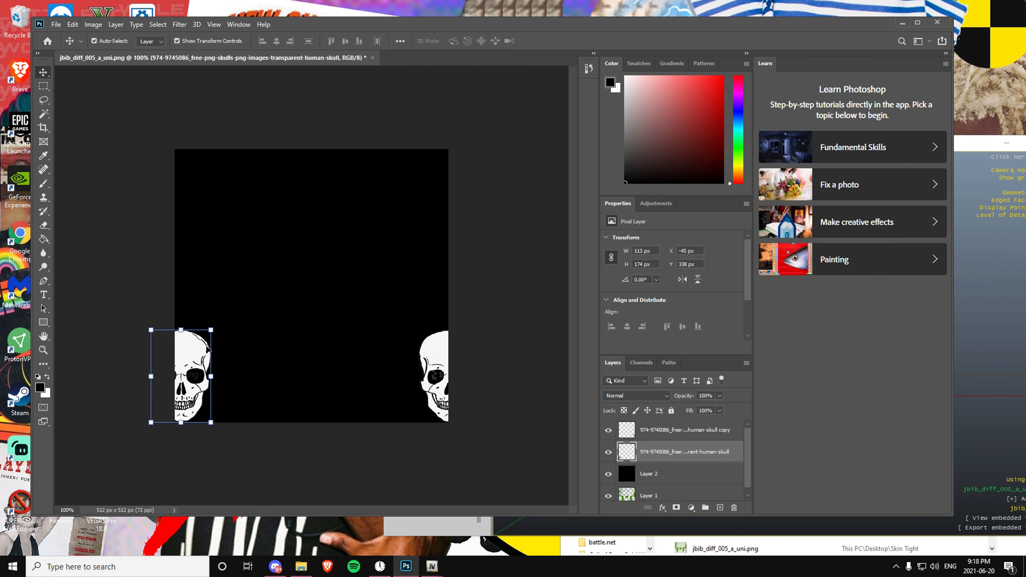
pyautogui.click(431, 371)
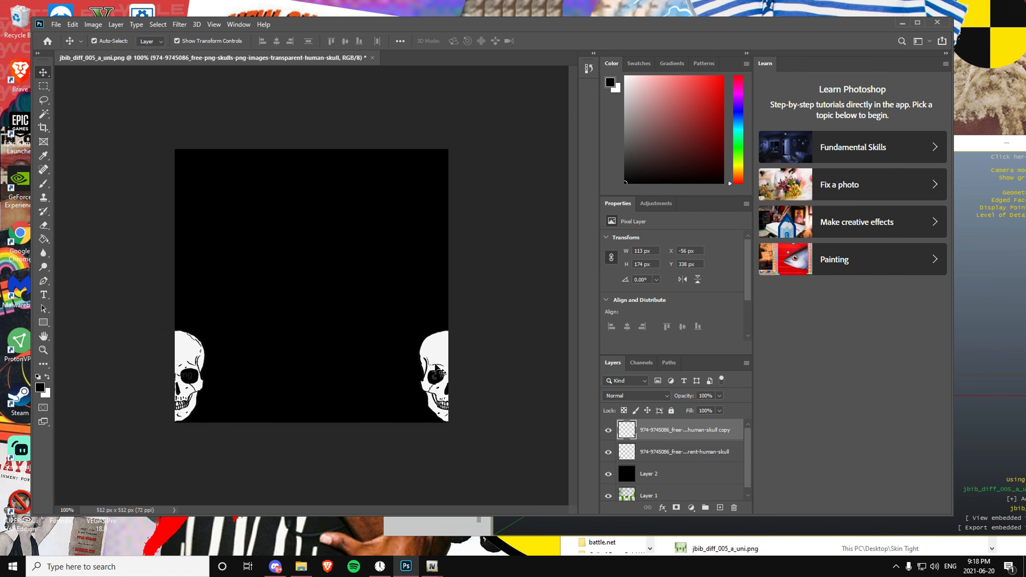
pyautogui.click(508, 358)
pyautogui.moveTo(990, 142); pyautogui.dragTo(806, 149)
pyautogui.click(454, 404)
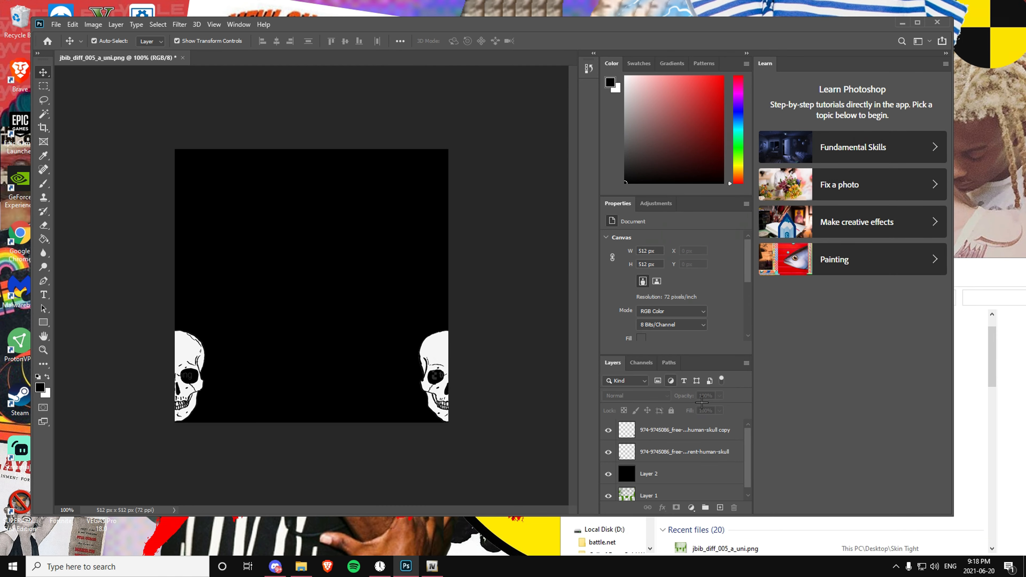
pyautogui.hotkey('ctrl', 'z')
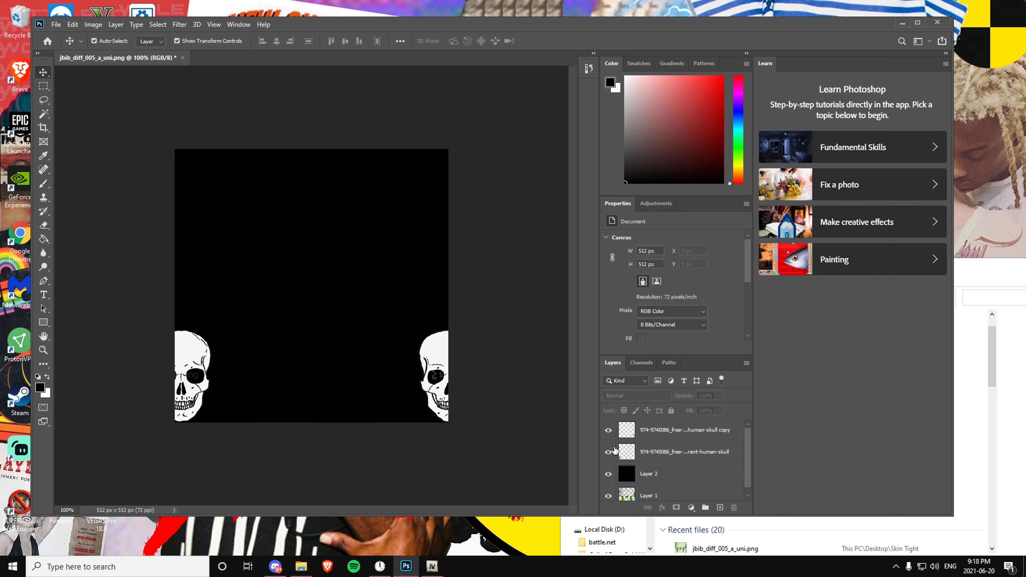
# Step: Hide the black Layer 2 to expose the green wireframe template beneath the skulls
pyautogui.click(609, 474)
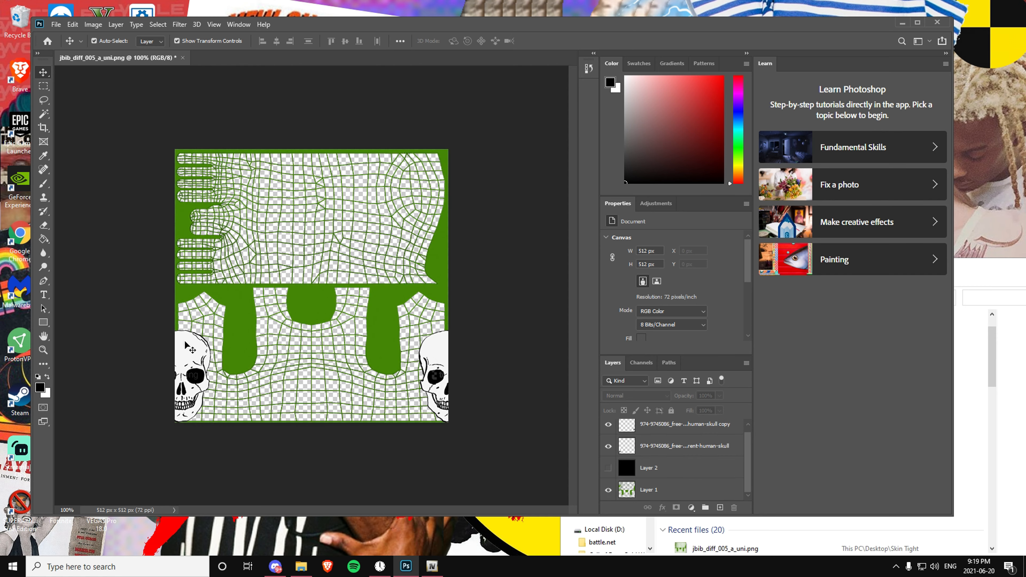
pyautogui.click(465, 386)
pyautogui.click(496, 320)
# Step: Move the right skull copy to the lower centre of the template and scale it to about 82 x 126 px, near X 215, Y 362 px
pyautogui.click(436, 366)
pyautogui.moveTo(437, 366); pyautogui.dragTo(300, 366)
pyautogui.click(501, 283)
pyautogui.click(301, 375)
pyautogui.moveTo(346, 334); pyautogui.dragTo(338, 348)
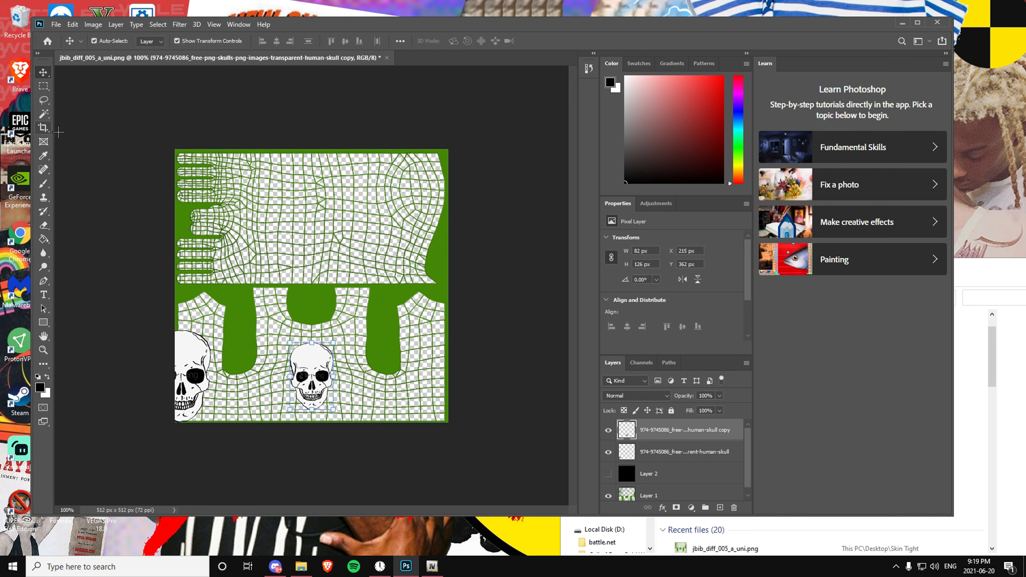
# Step: Start a new text layer on the template just above the centred skull
pyautogui.click(43, 295)
pyautogui.click(277, 337)
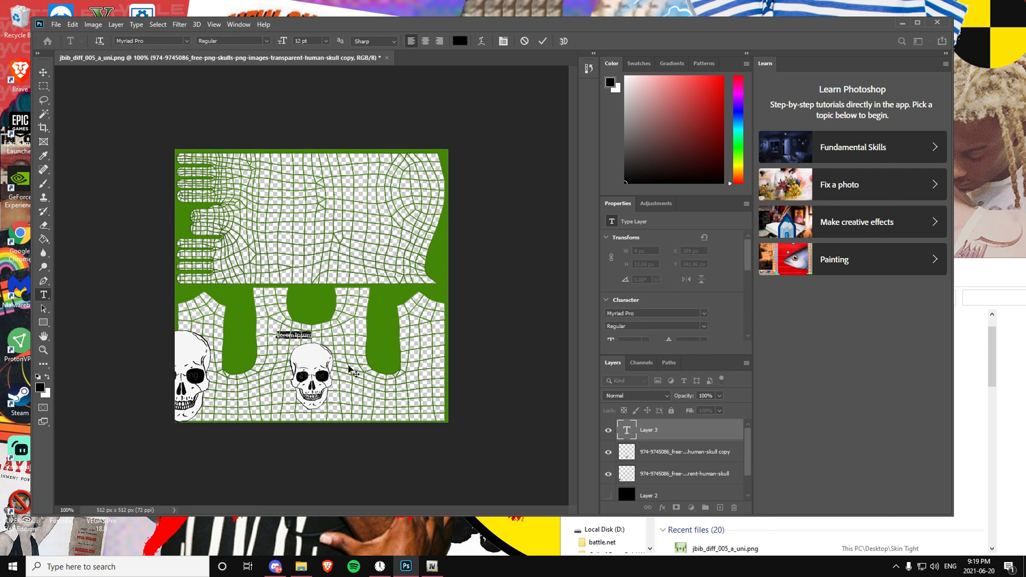